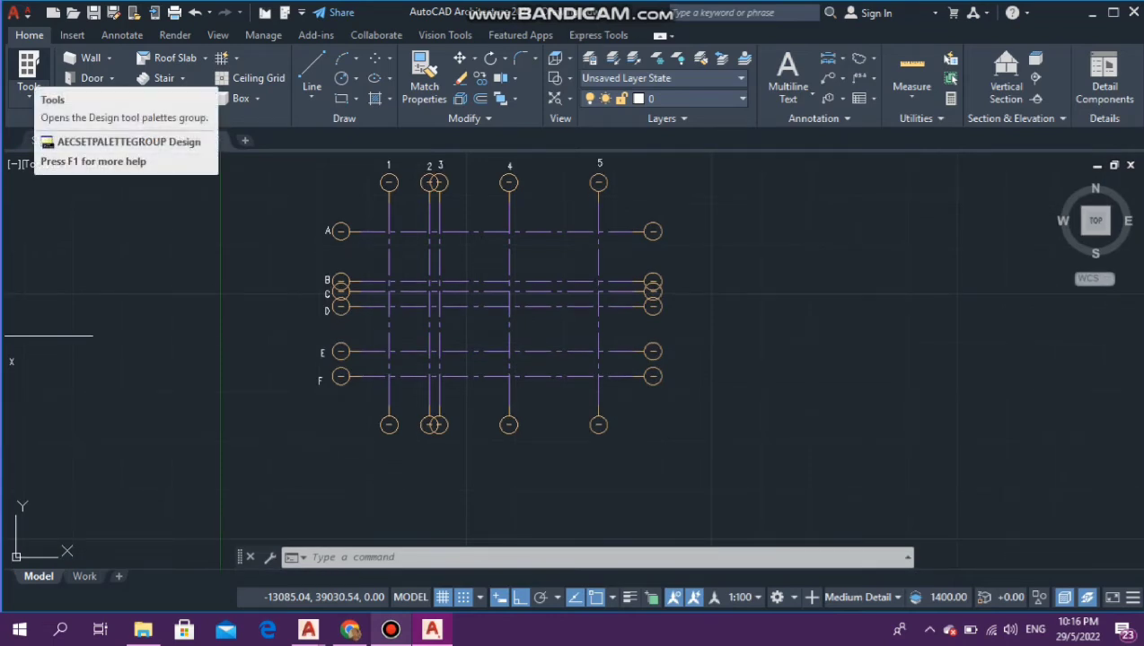
Step: Open the Design tool palettes and look through the available wall tools on the Walls palette
left_click(29, 86)
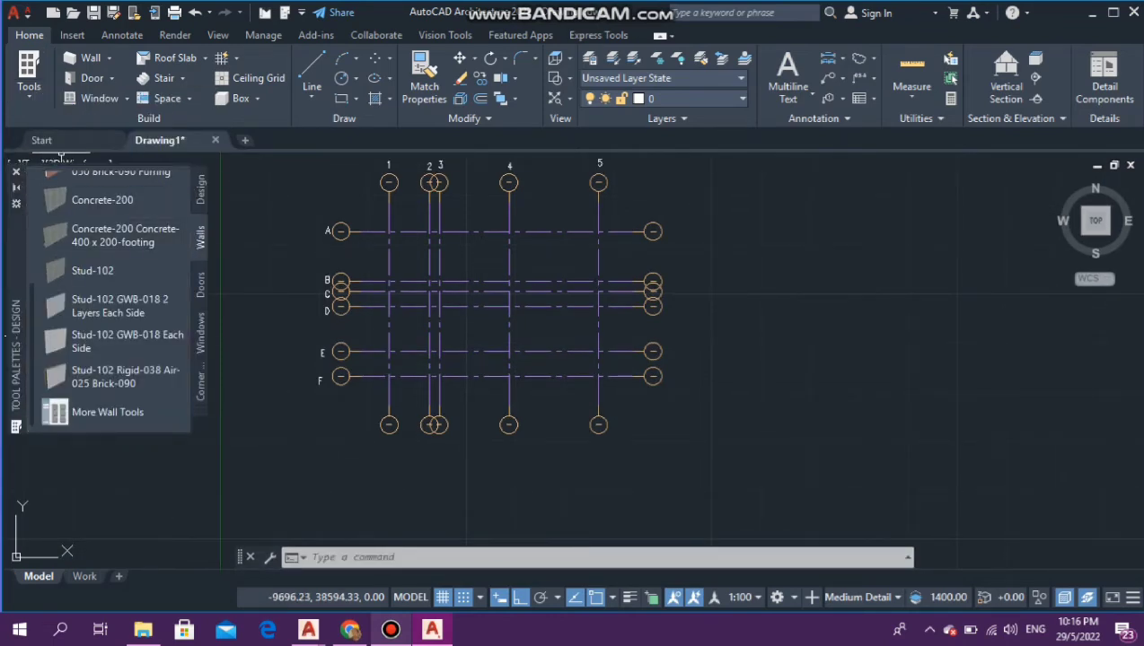
left_click(209, 199)
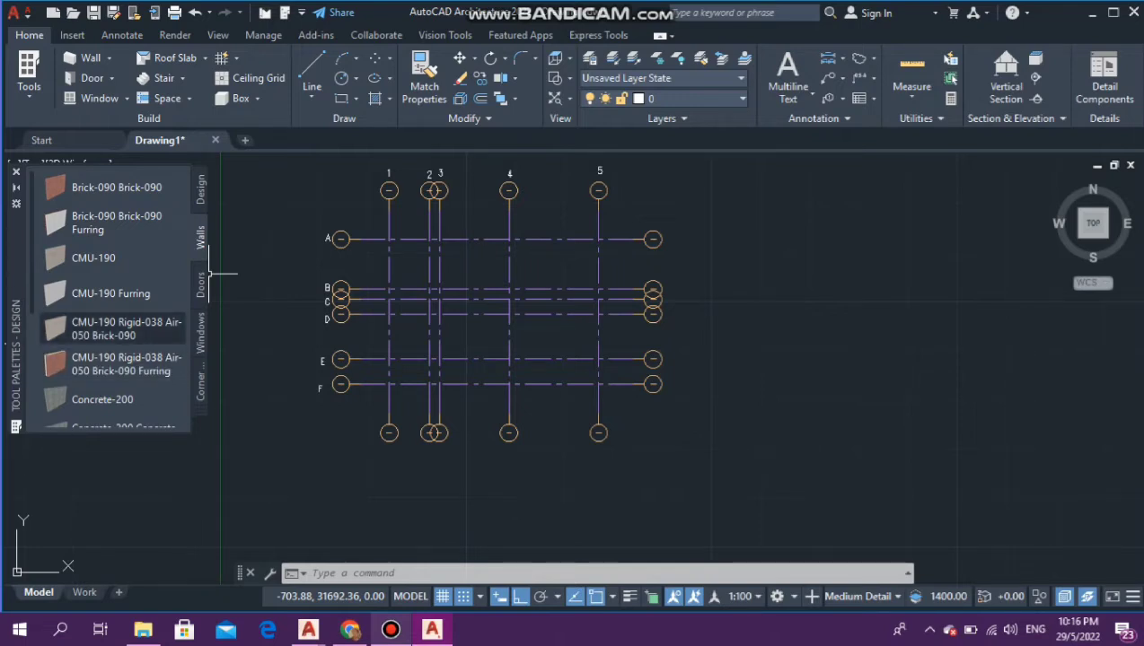
scroll(112, 296, "down", 4)
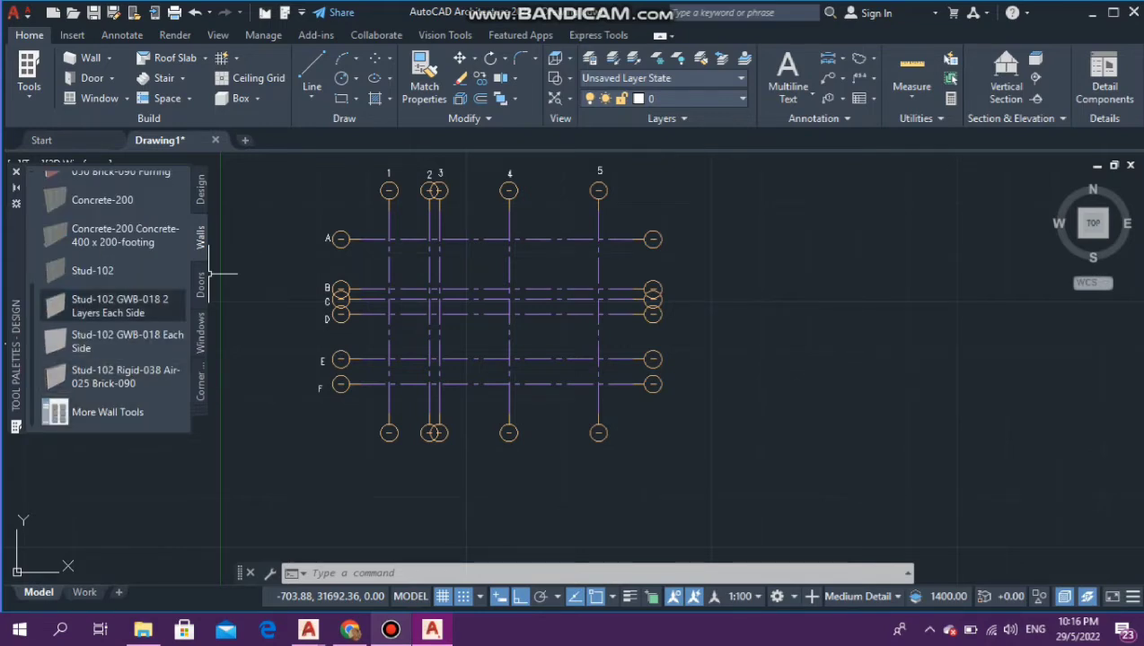
scroll(107, 297, "up", 4)
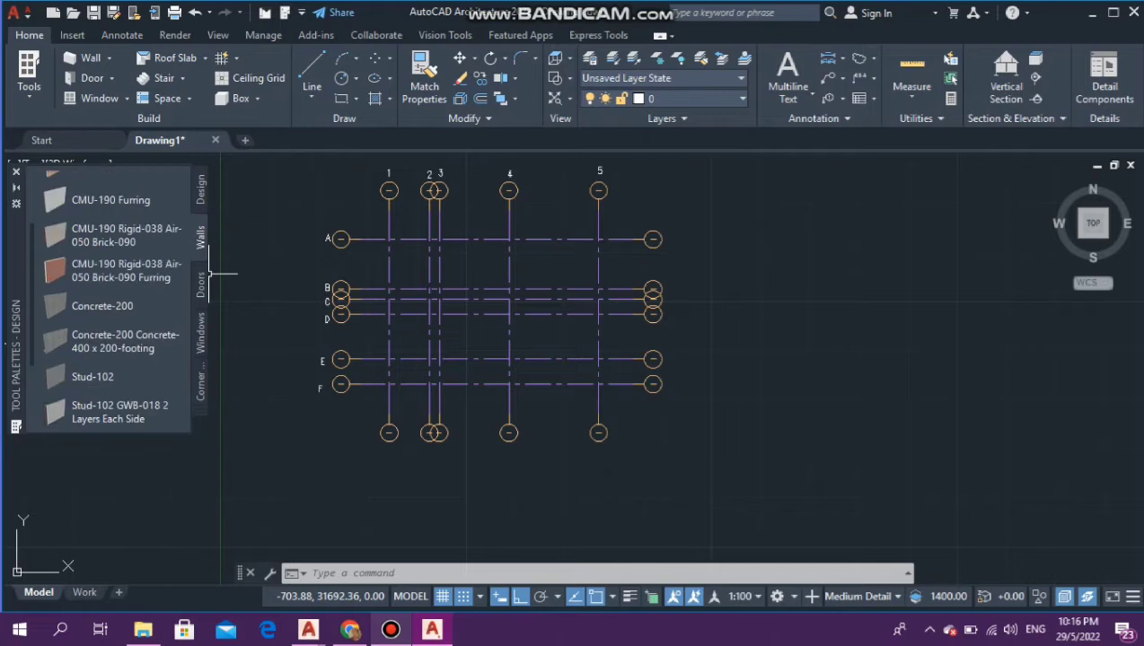
scroll(112, 376, "down", 4)
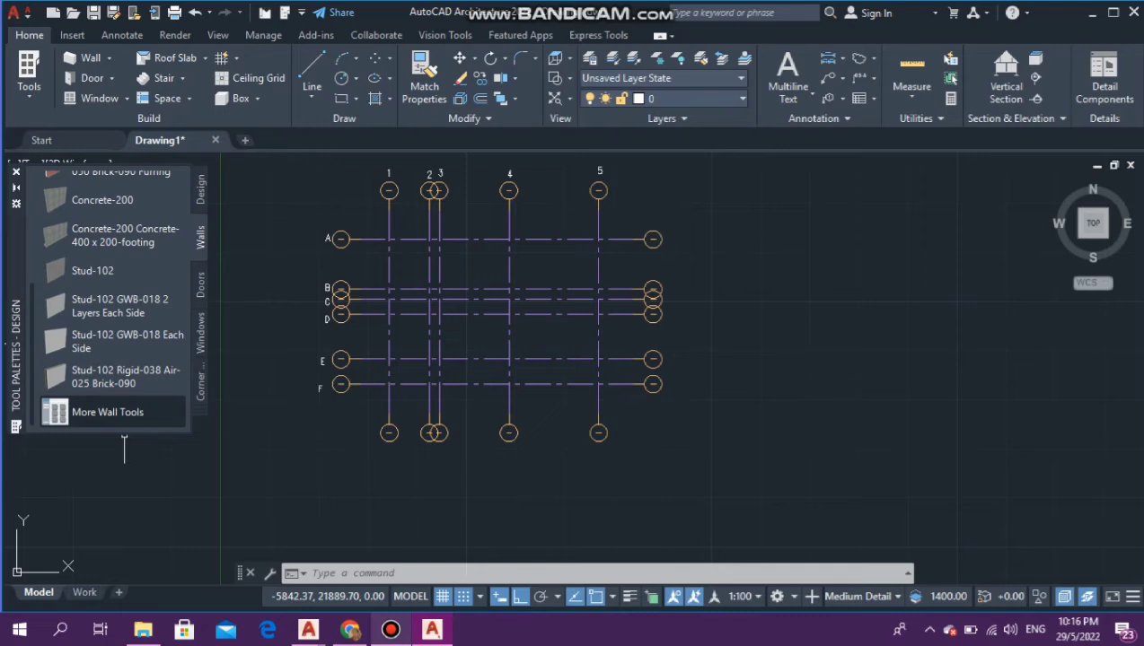
Step: Try to open the catalog of more wall tools from the Walls palette, and close the tool palettes
left_click(108, 412)
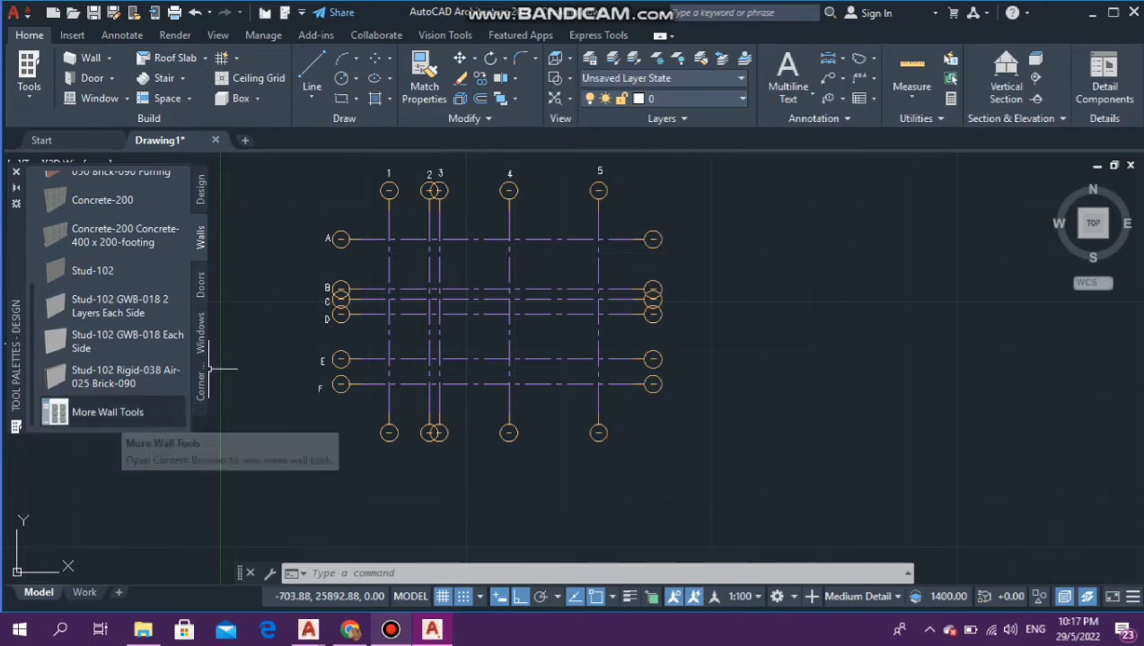
left_click(122, 414)
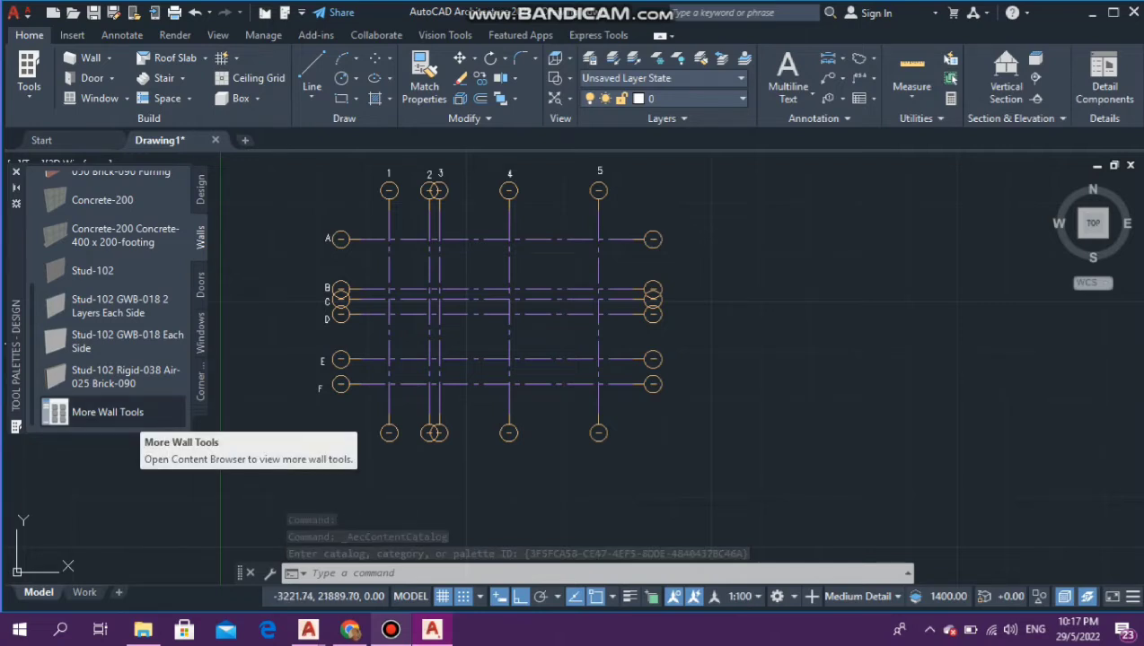
left_click(106, 412)
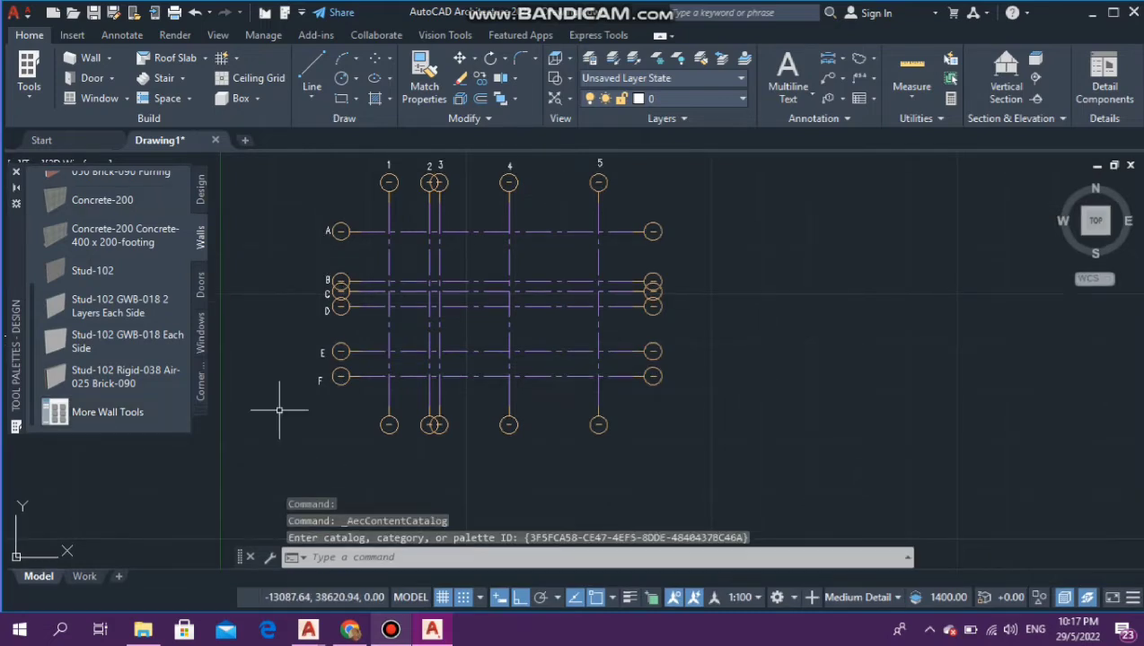
key("Escape")
key("Escape")
key("Escape")
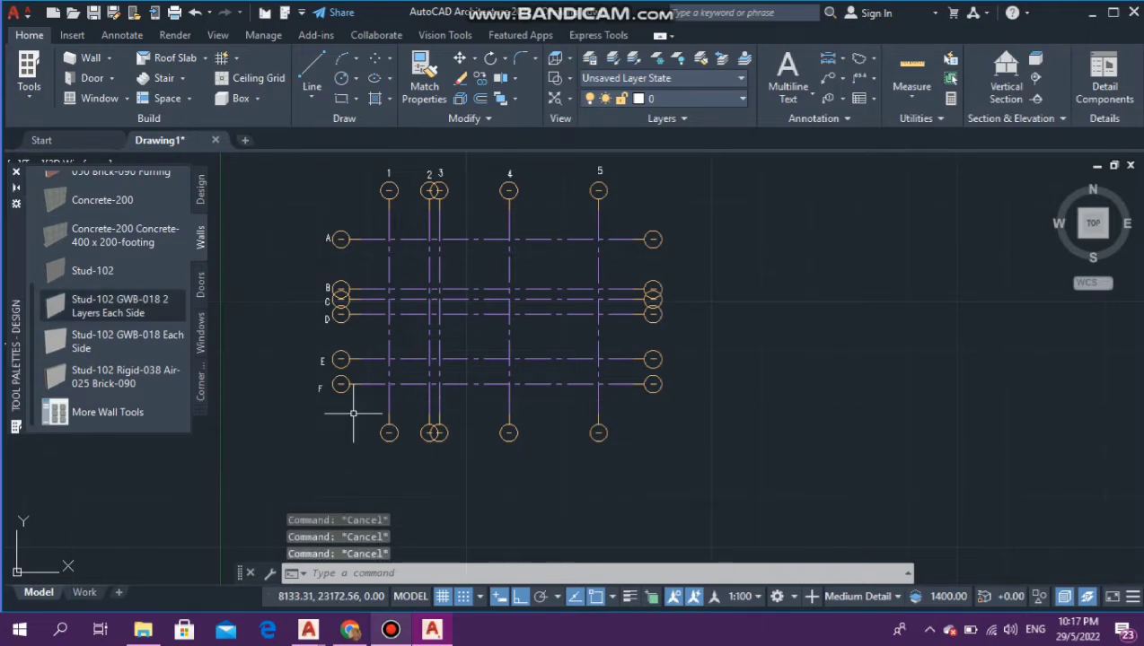
left_click(17, 172)
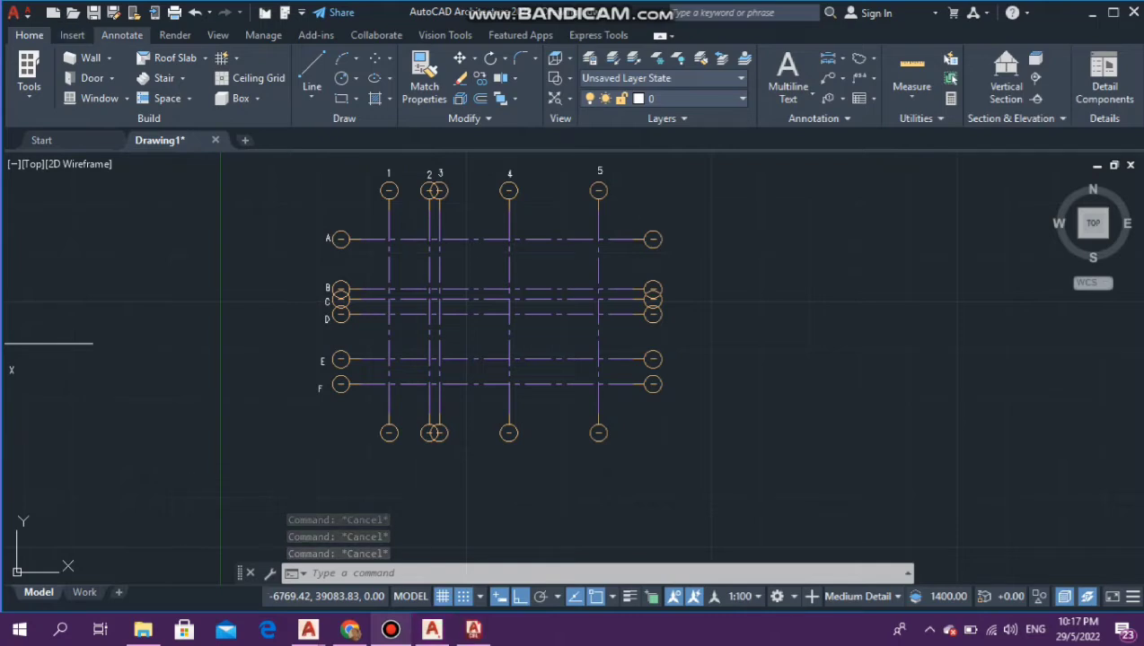
Step: Open the Content Browser and dismiss its catalog error message
left_click(72, 35)
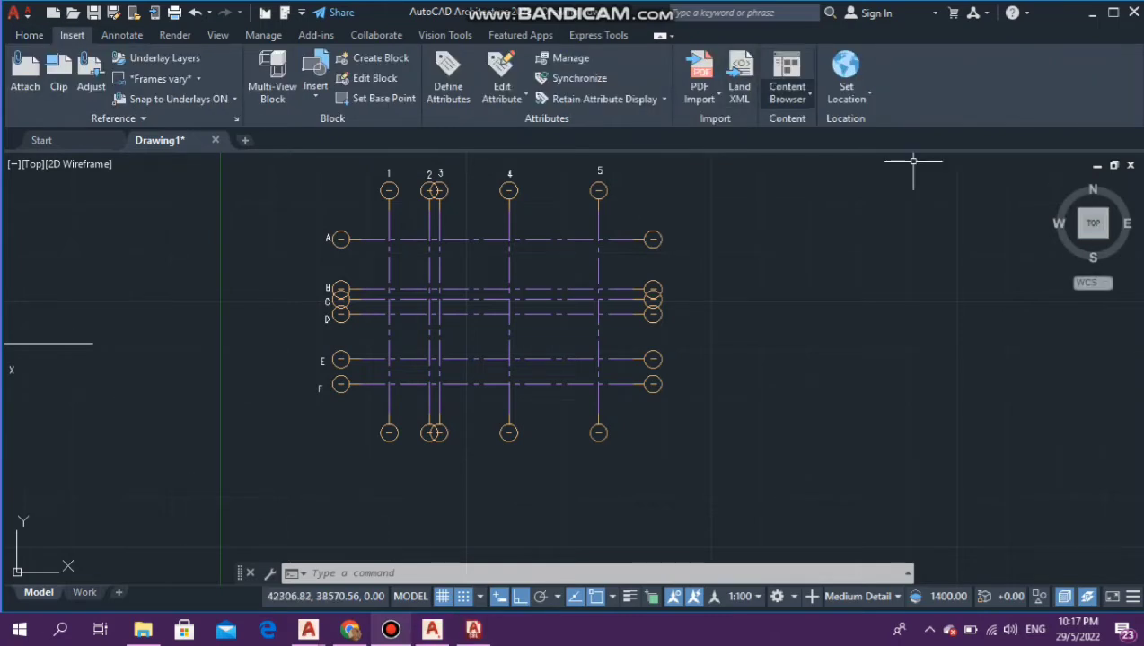
left_click(788, 92)
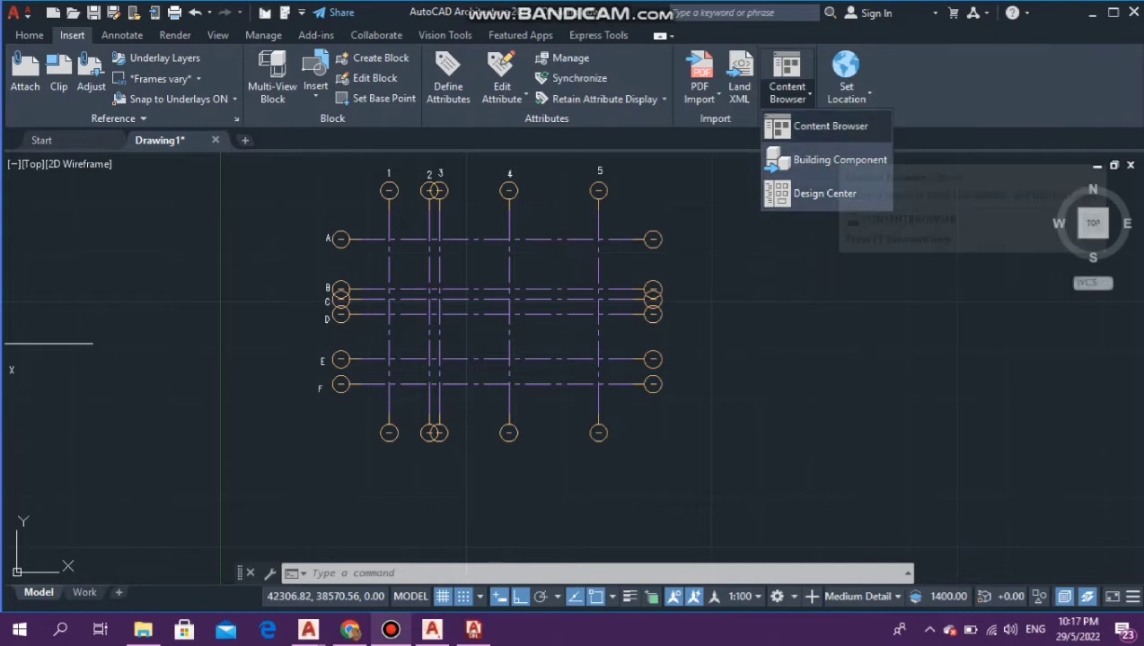
left_click(830, 127)
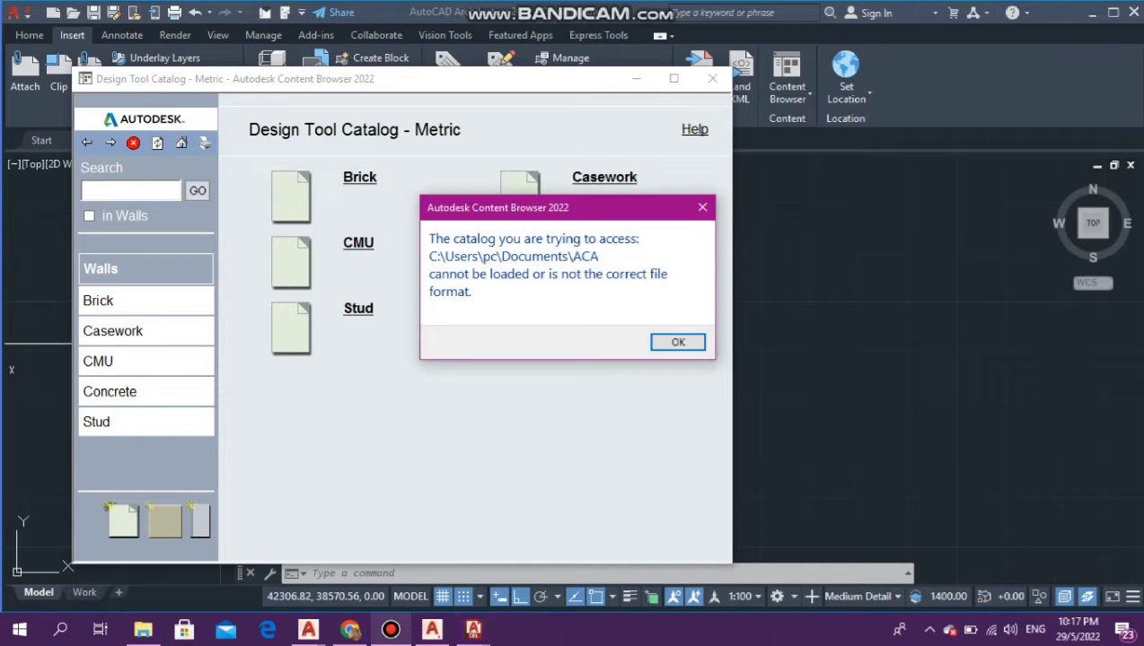
left_click(702, 207)
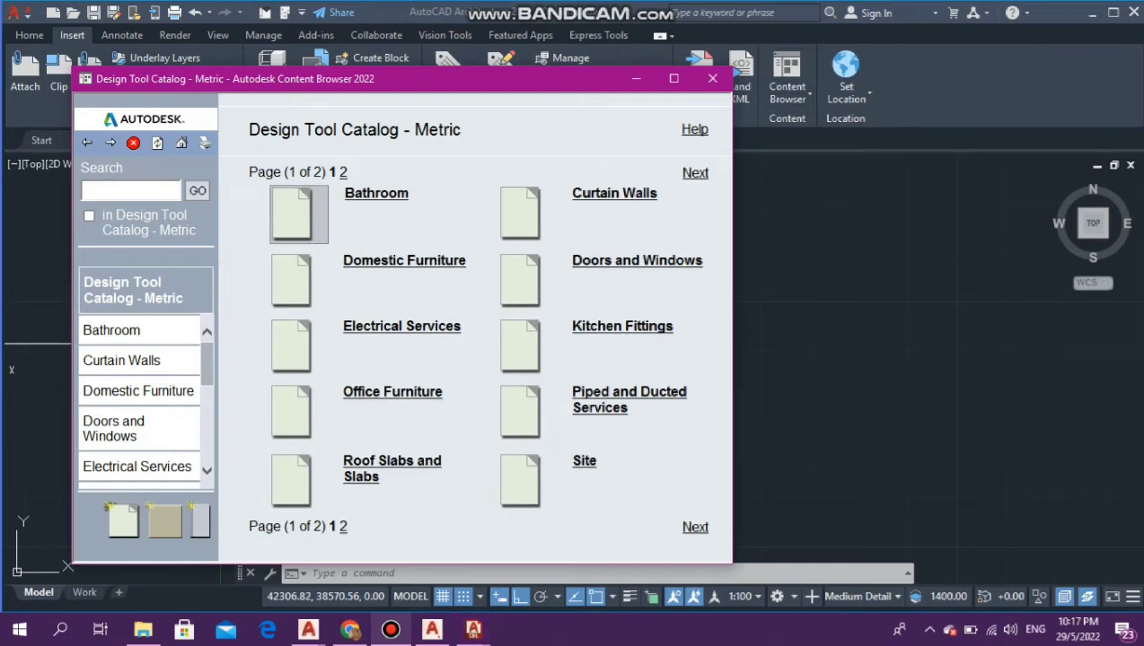
Step: Browse the Design Tool Catalog - Metric to the Walls category and open its CMU wall tools
right_click(550, 202)
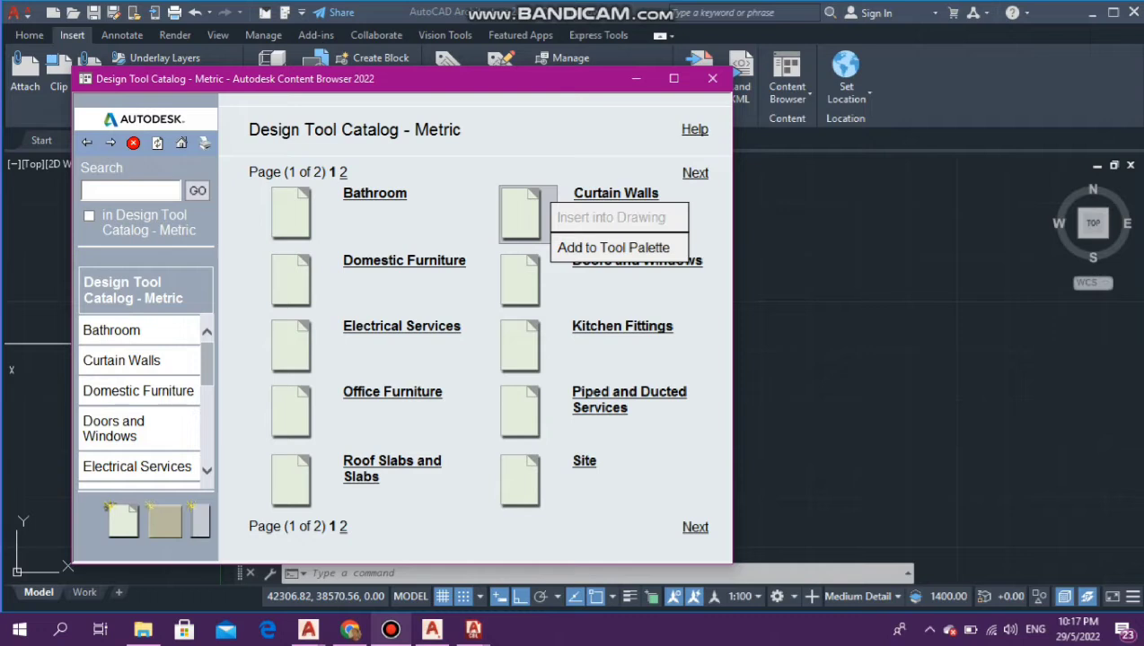
left_click(695, 526)
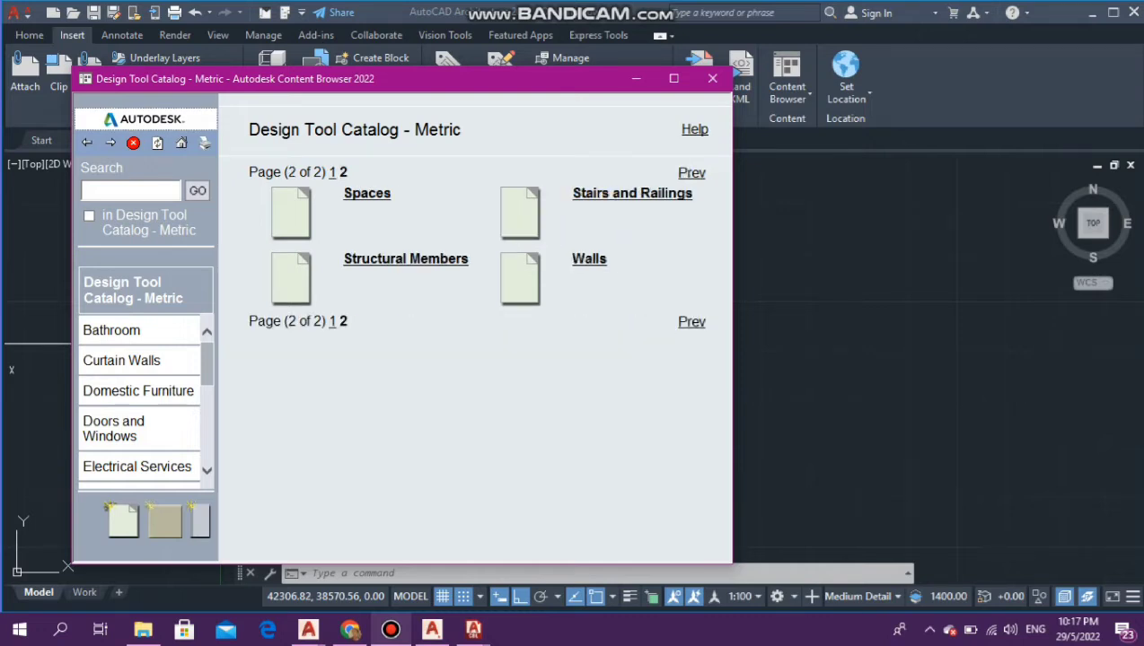
right_click(551, 263)
key("Escape")
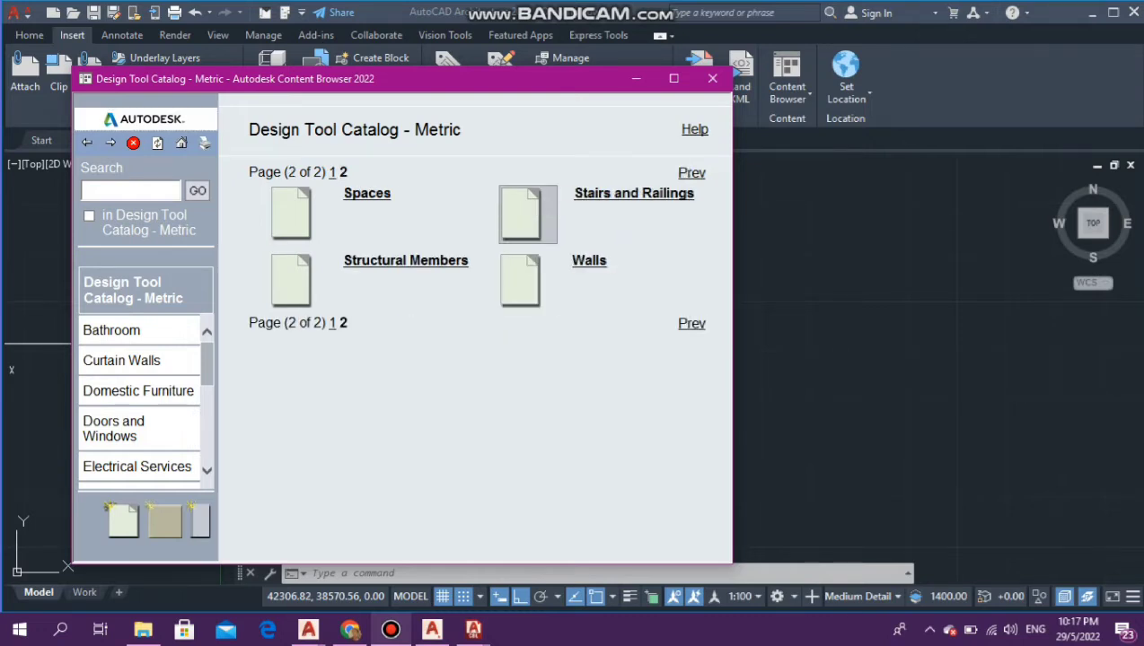
right_click(551, 205)
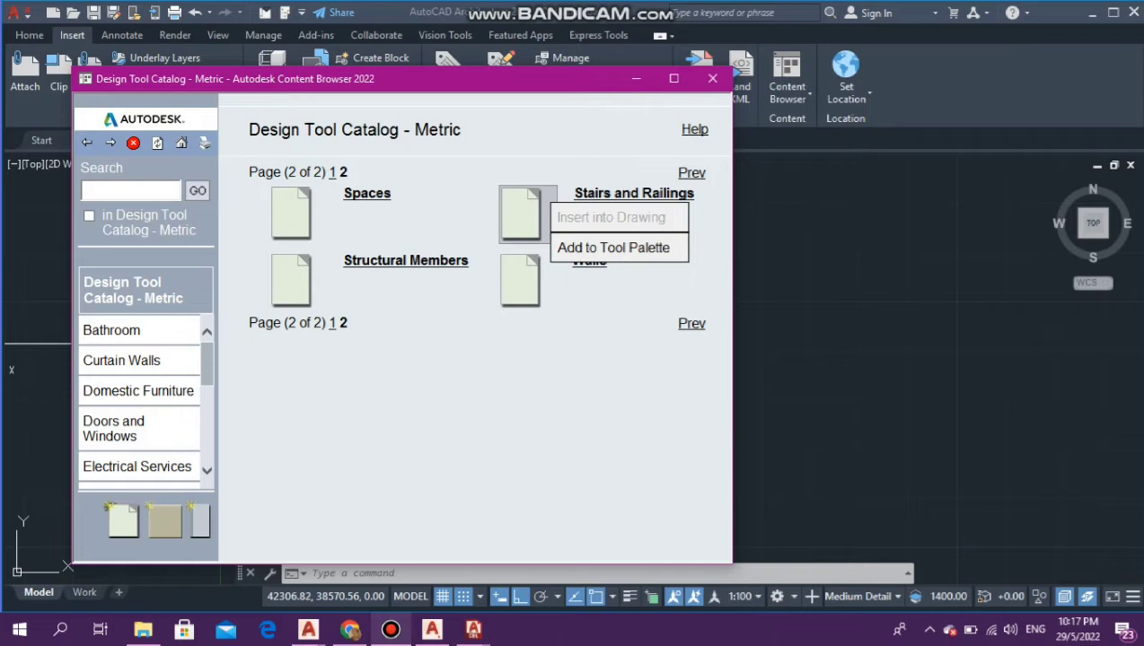
left_click(152, 429)
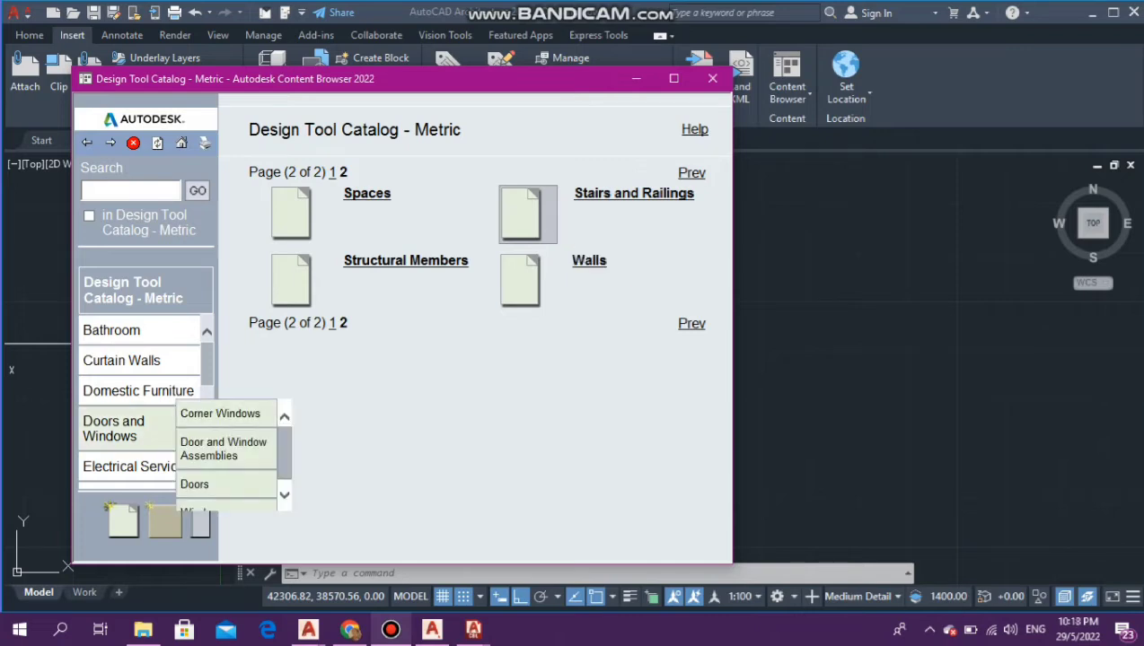
right_click(551, 271)
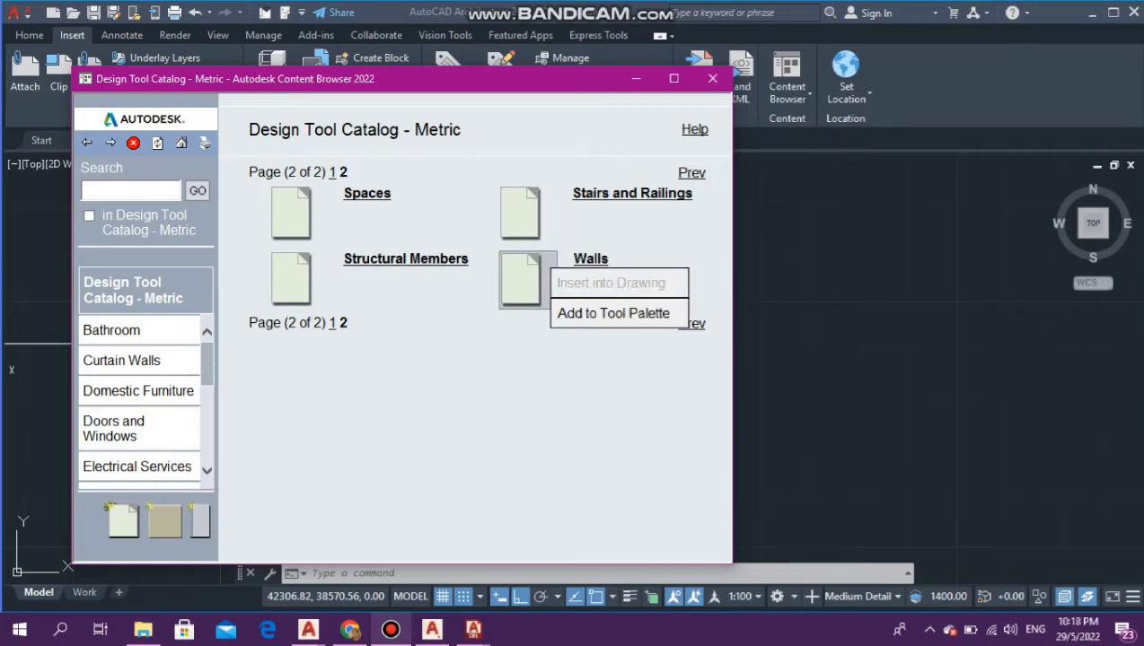
left_click(529, 278)
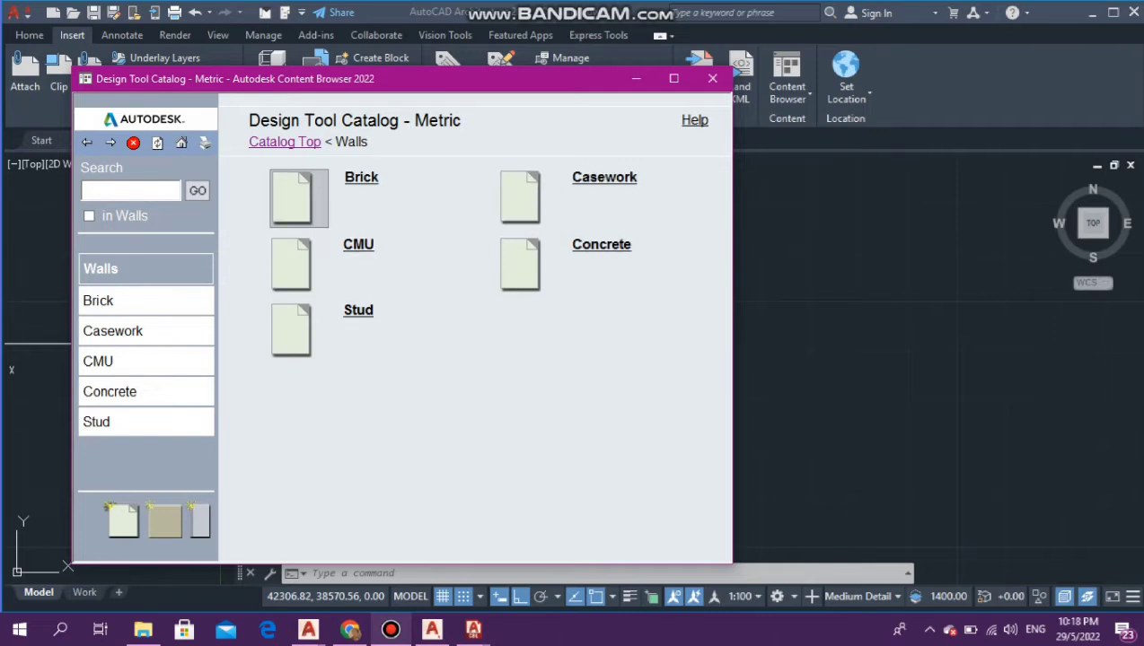
left_click(360, 243)
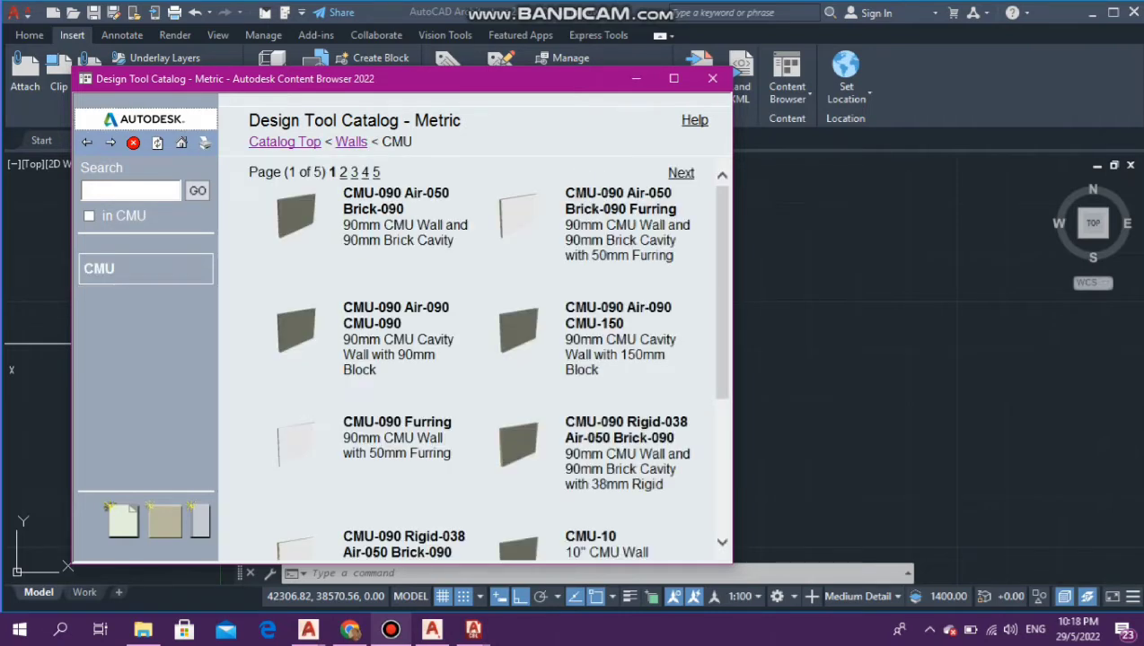
Step: Add the CMU-150 wall from the catalog to the tool palette
scroll(485, 359, "down", 3)
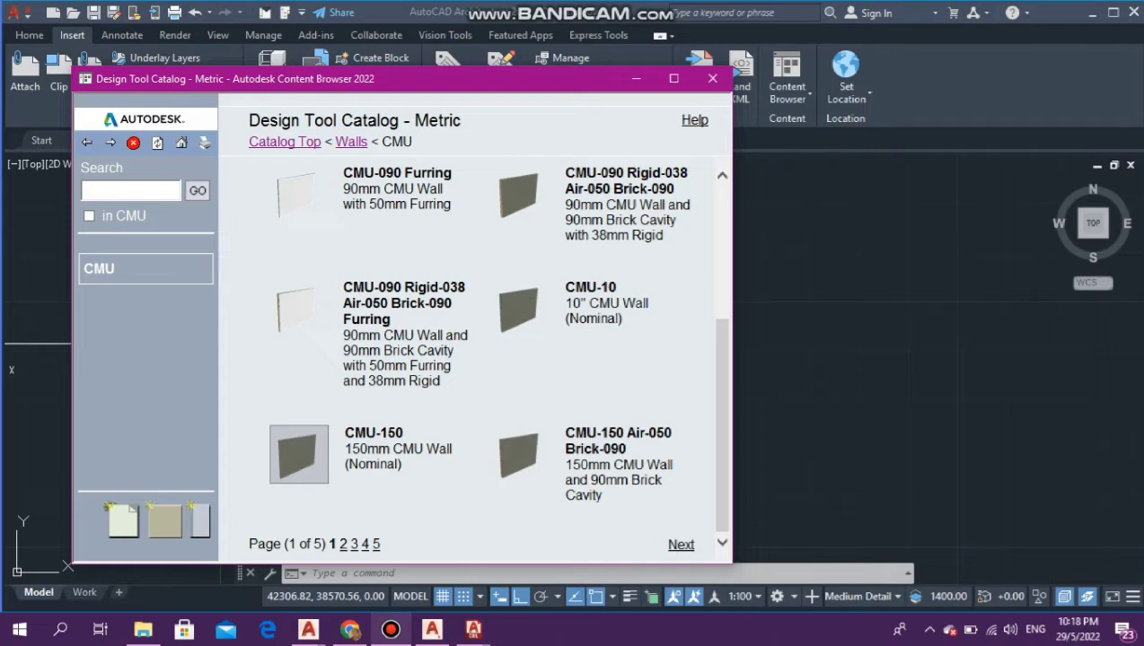
right_click(321, 441)
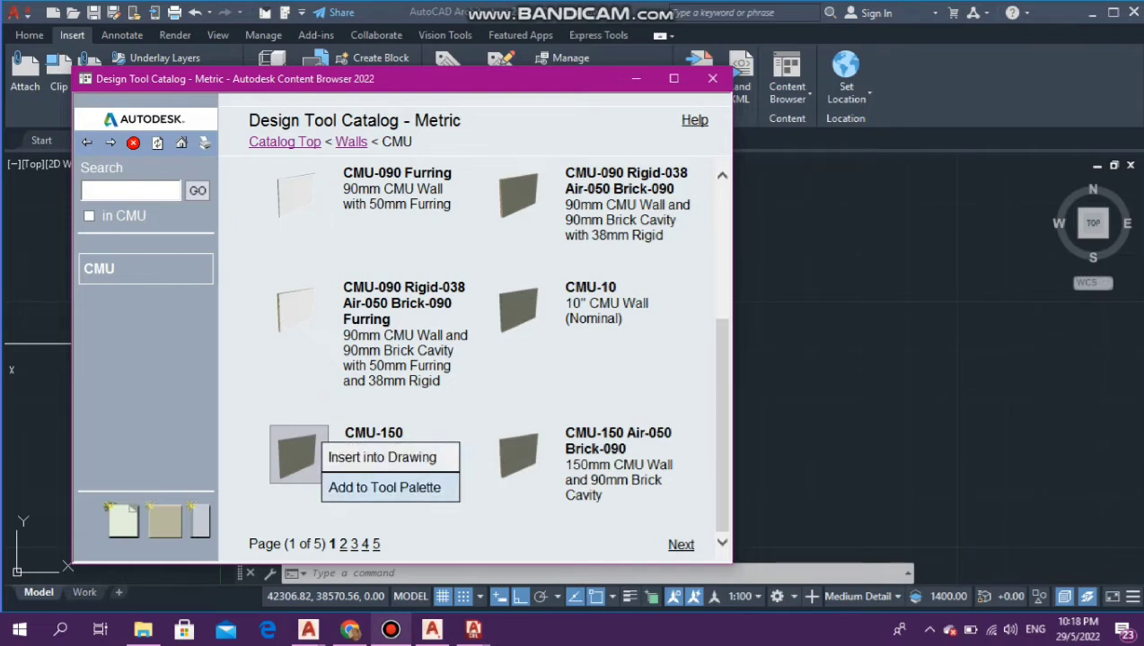
left_click(385, 487)
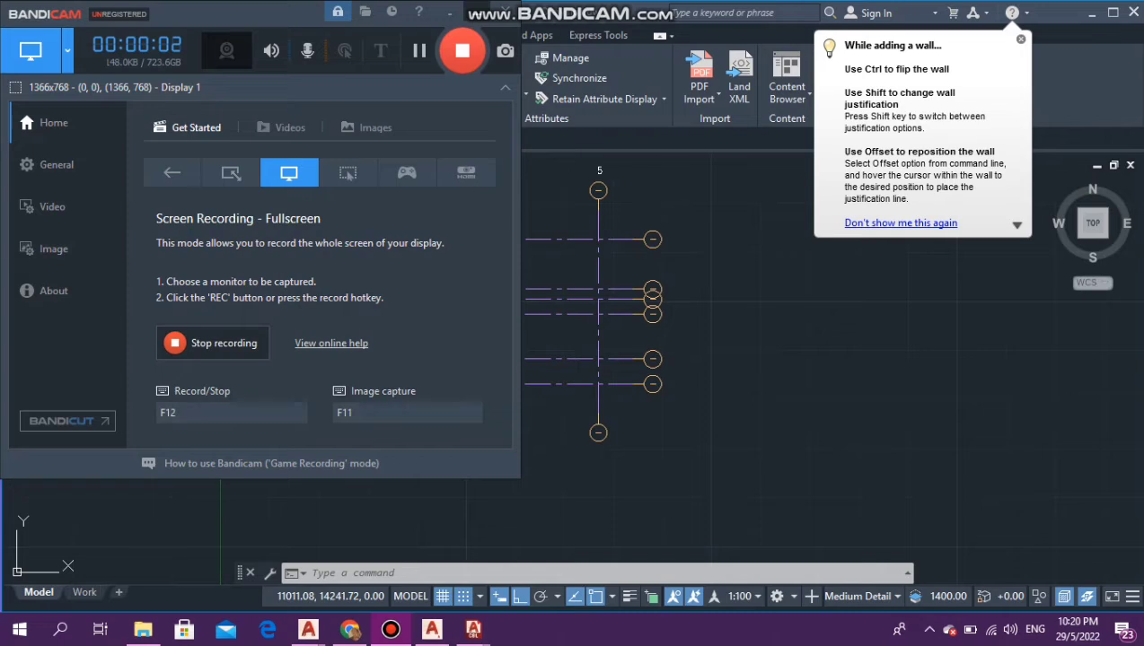
left_click(450, 12)
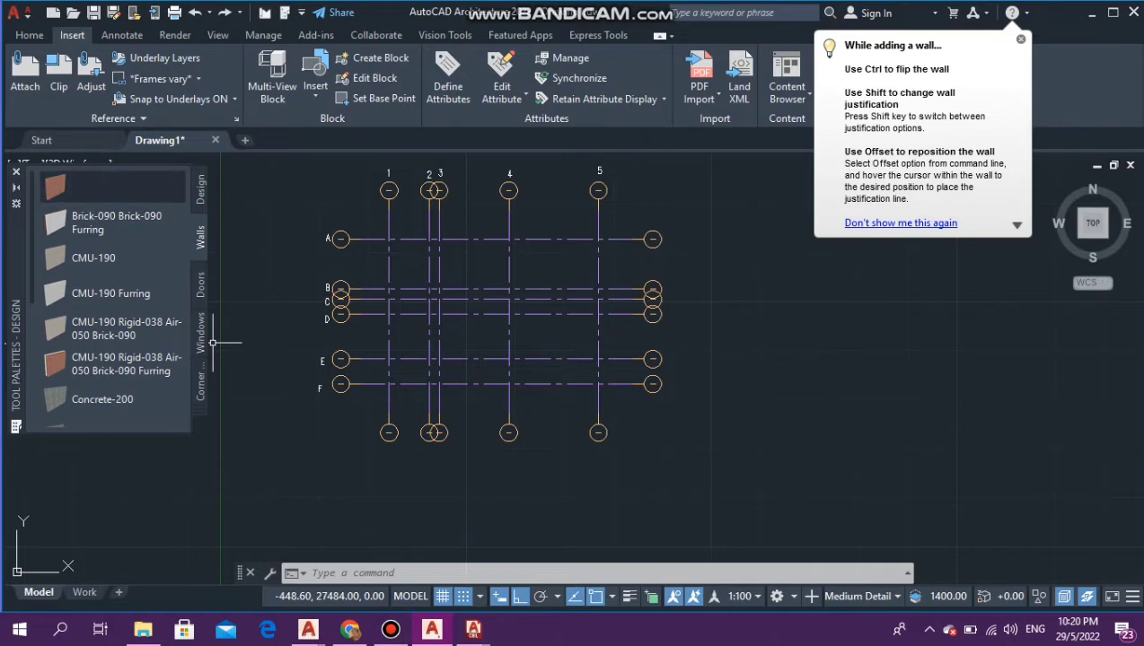
Step: Start the CMU-150 wall tool from the Walls palette and draw a wall along grid line A from grid 1 to grid 5
scroll(113, 236, "down", 1)
scroll(112, 235, "up", 1)
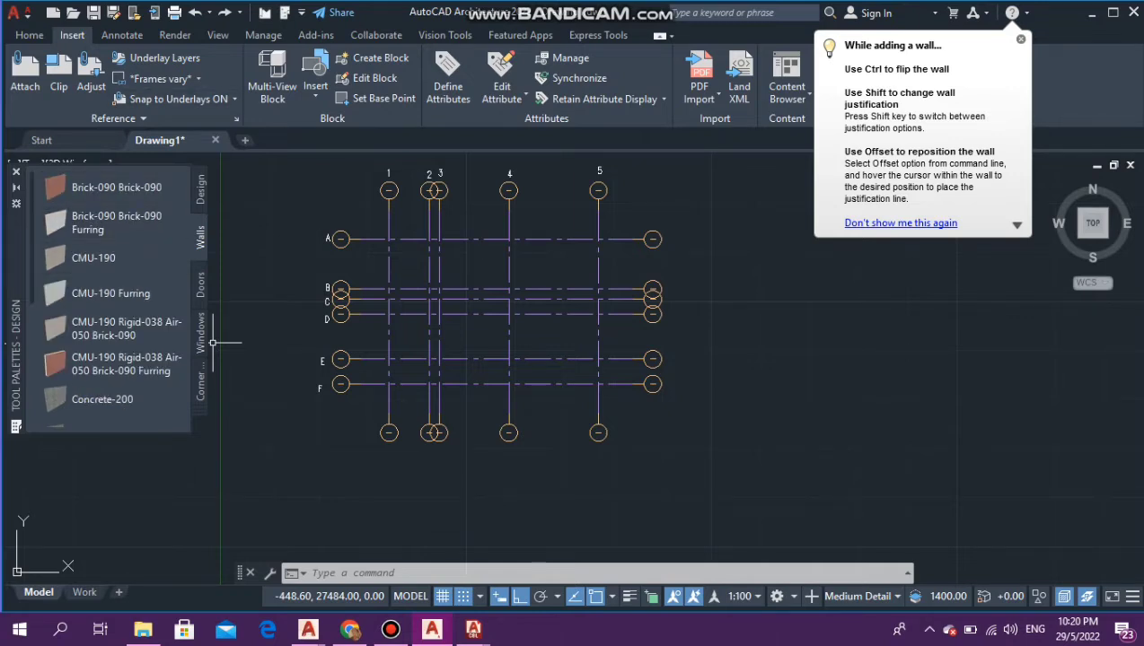
scroll(113, 235, "down", 3)
scroll(113, 235, "up", 3)
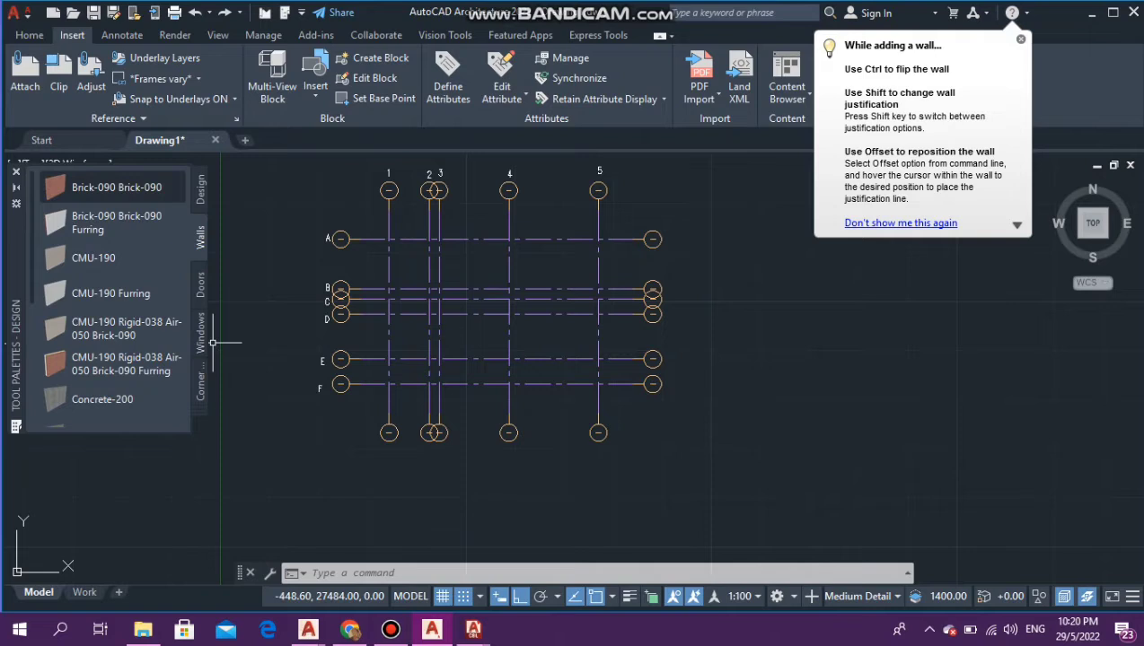
scroll(113, 296, "down", 5)
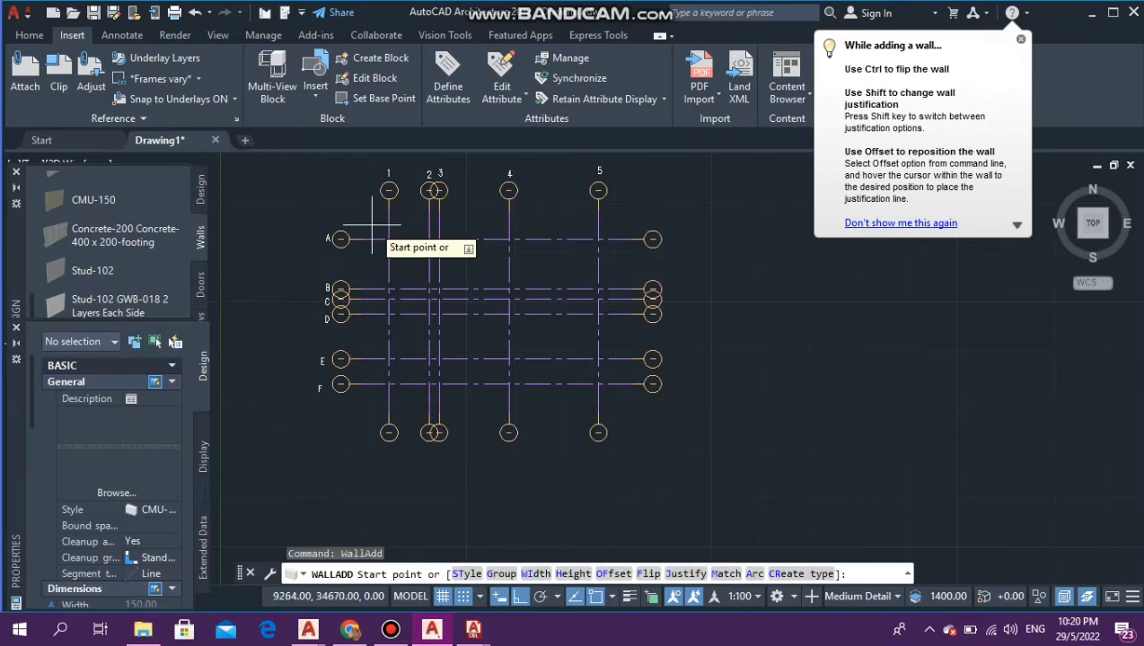
left_click(388, 239)
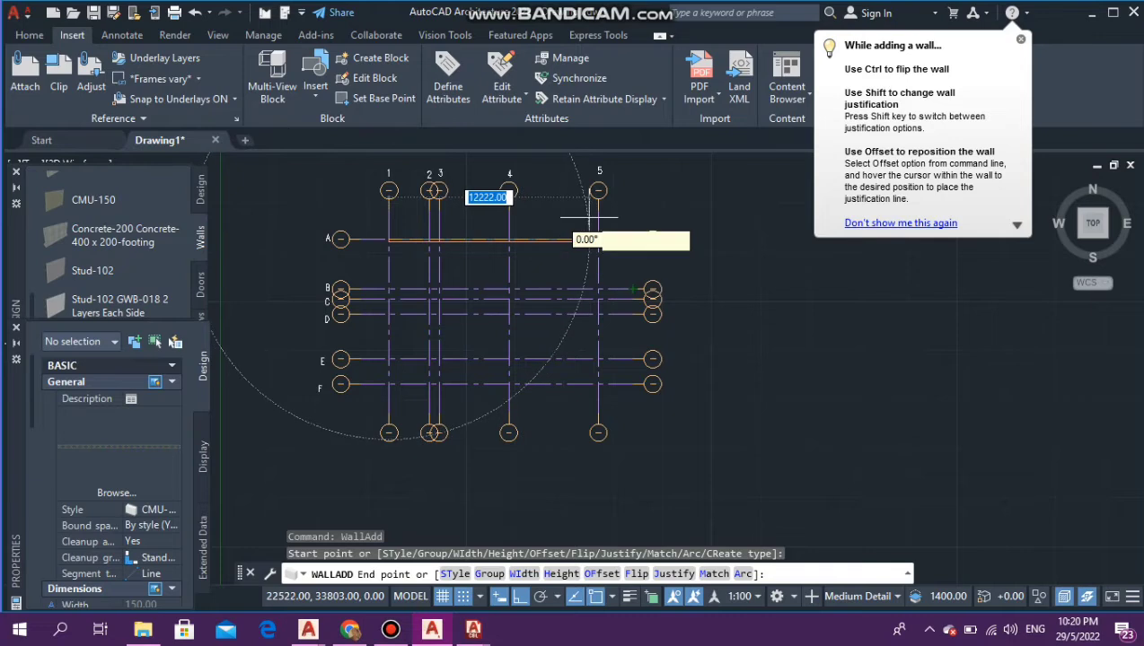
scroll(588, 218, "up", 6)
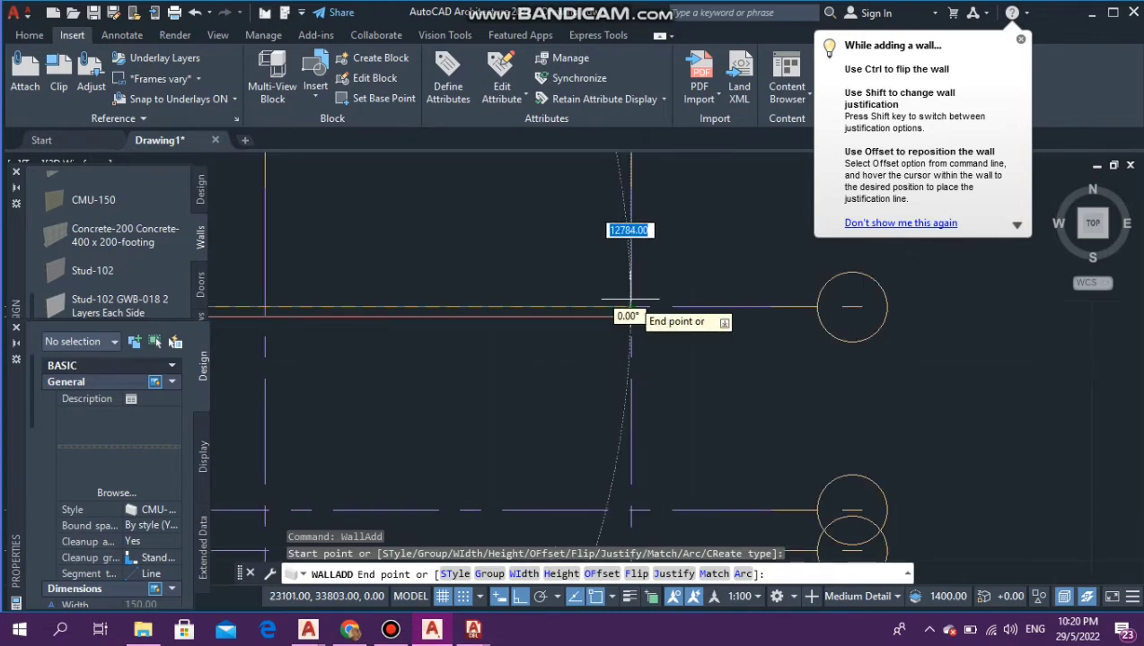
left_click(631, 307)
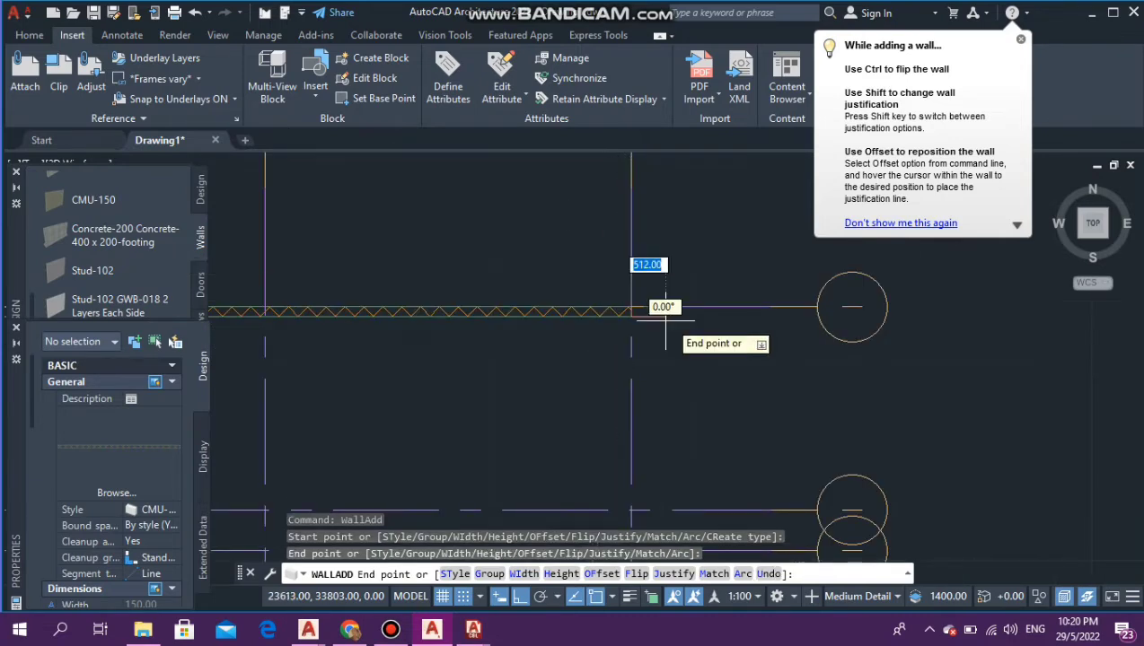
Step: Continue the CMU-150 wall along grid line 5 from grid A to grid F
scroll(642, 350, "down", 4)
scroll(633, 404, "up", 2)
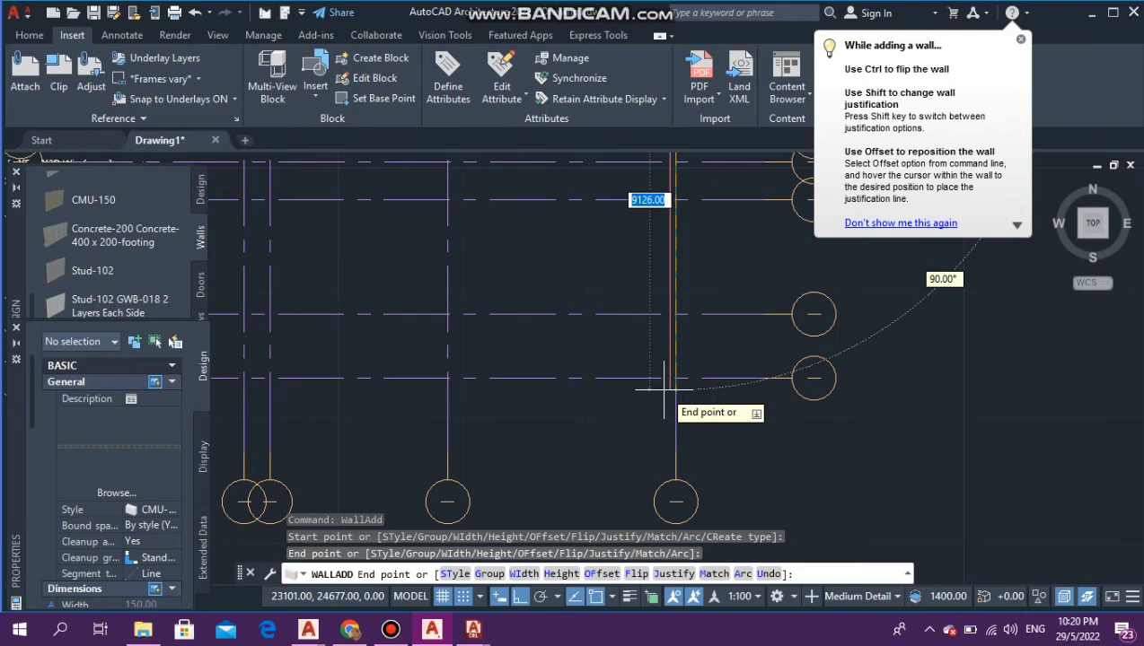
left_click(666, 384)
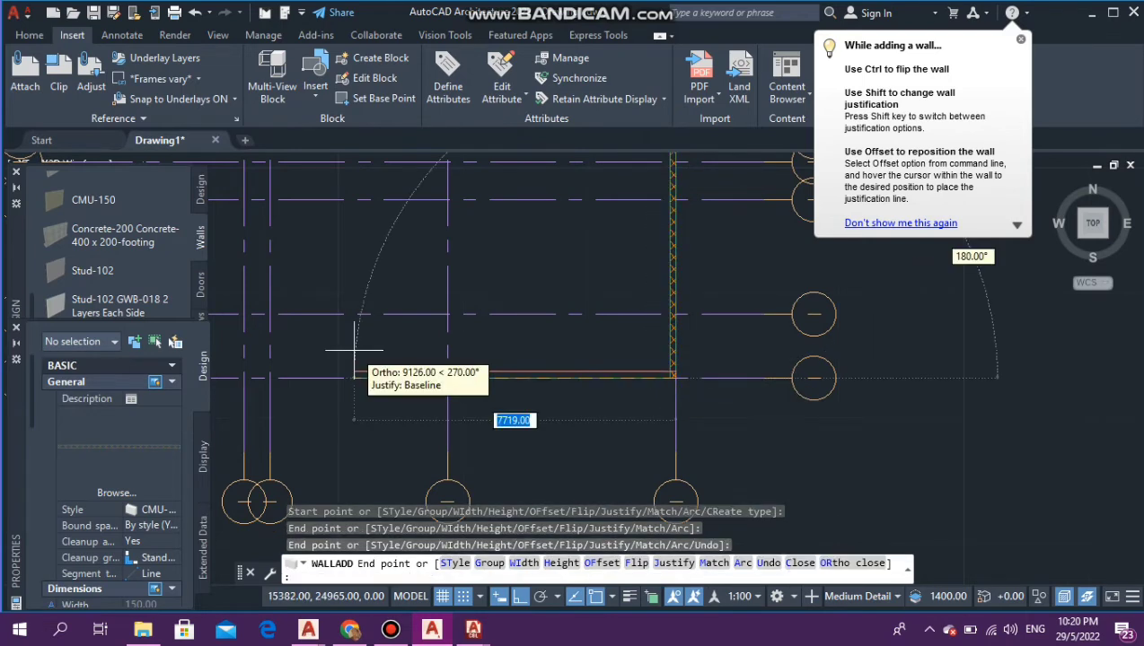
scroll(691, 346, "down", 2)
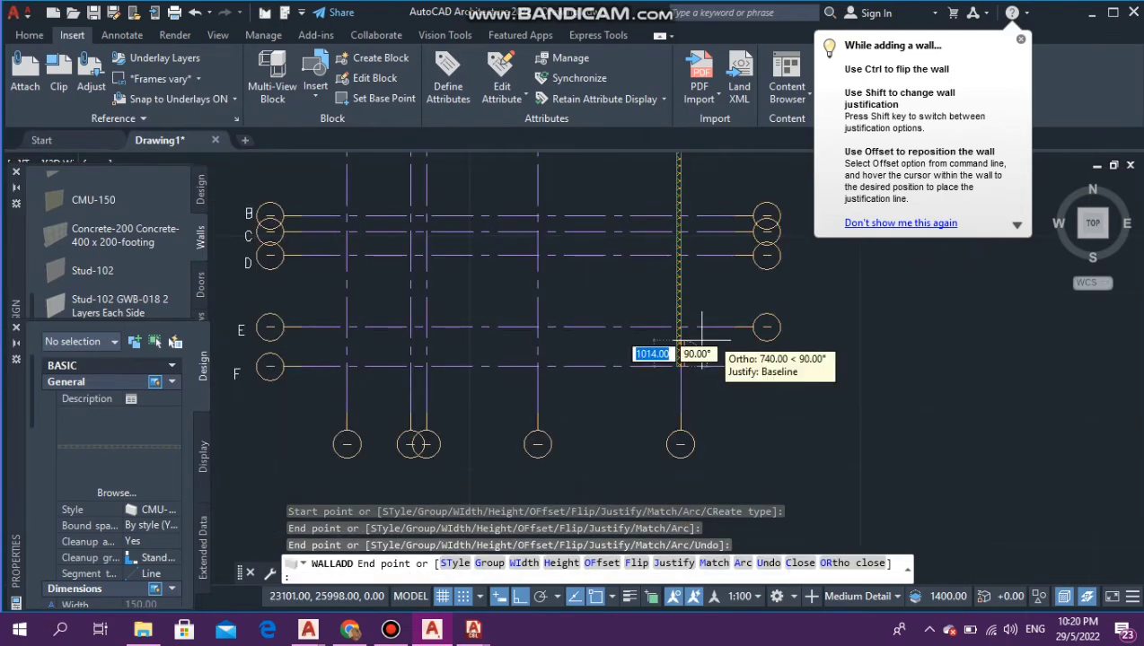
Step: Continue the CMU-150 wall along grid line F to grid 1, and close the outline along grid line 1 to grid A
middle_click_drag(702, 341, 864, 341)
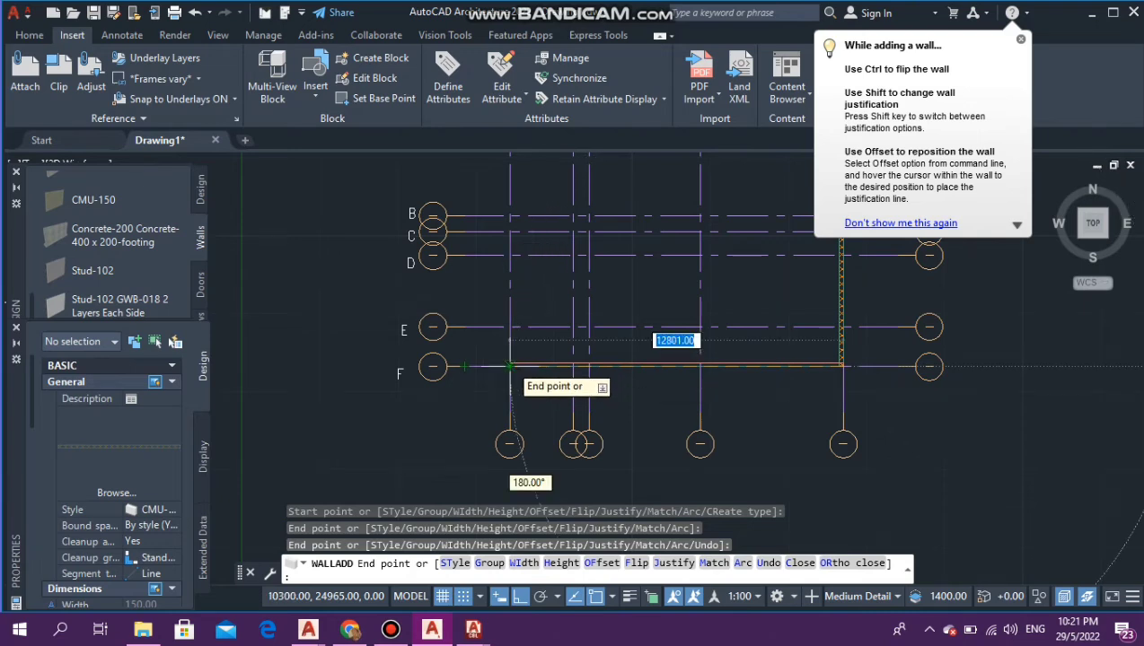
left_click(509, 366)
scroll(512, 386, "down", 2)
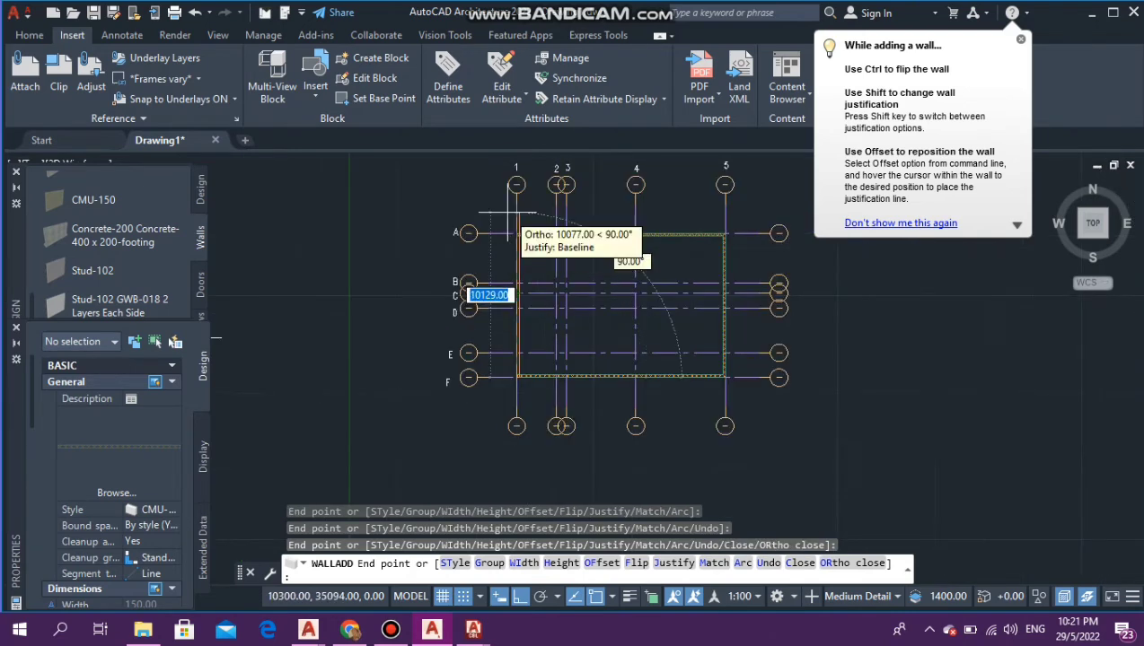
scroll(509, 220, "up", 4)
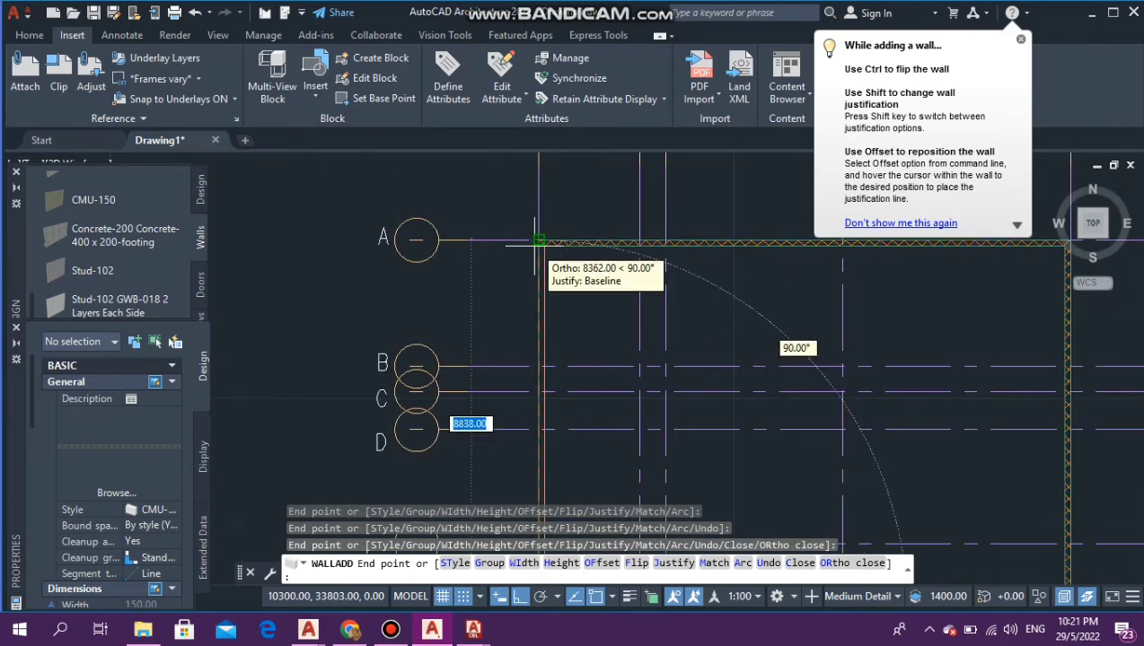
left_click(538, 240)
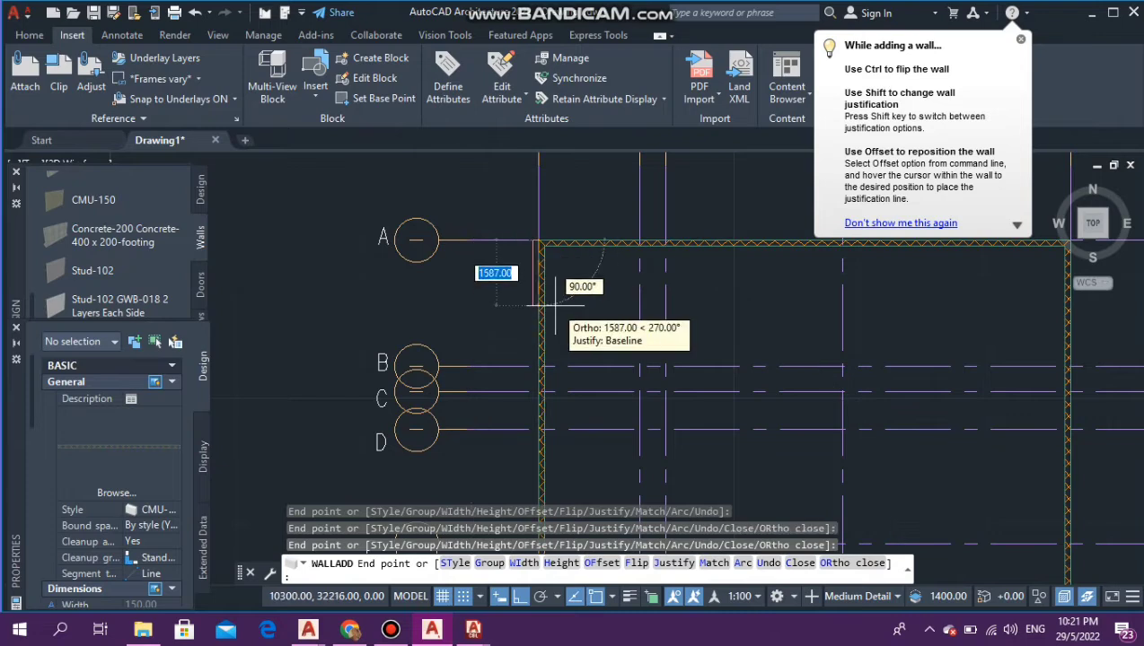
key("Escape")
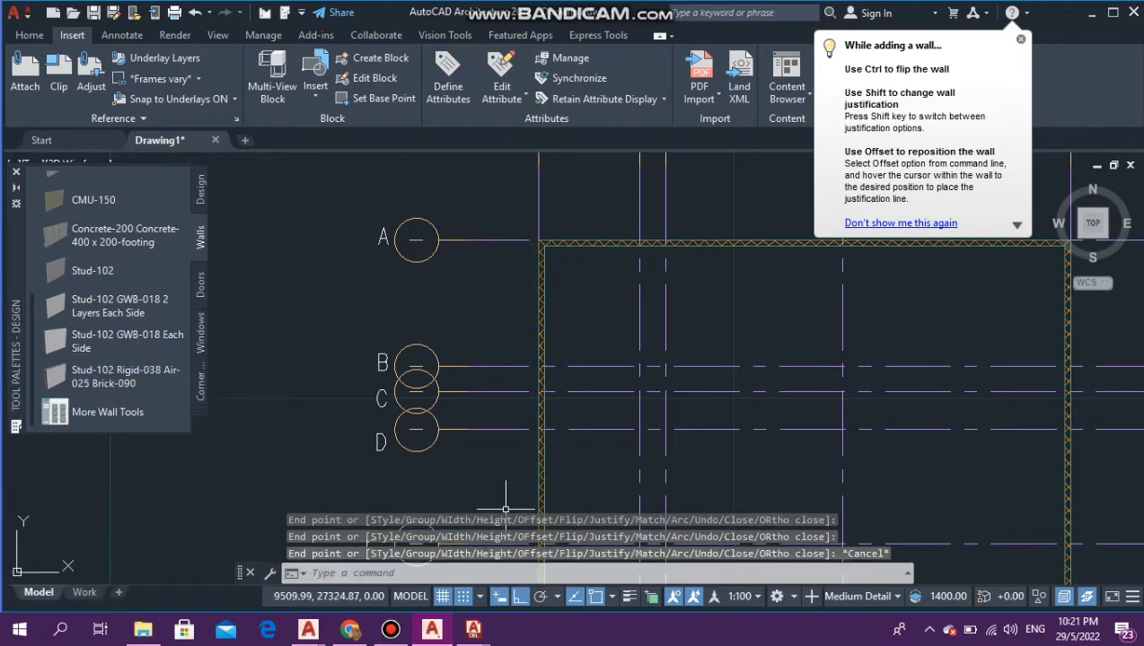
scroll(409, 269, "down", 4)
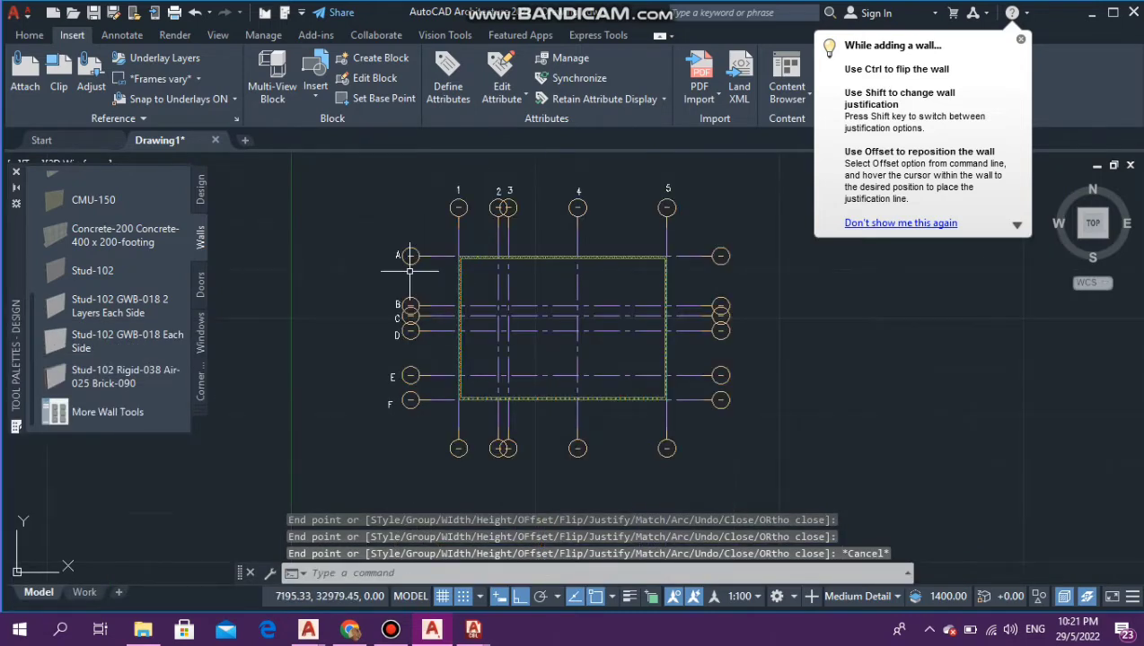
scroll(481, 386, "up", 4)
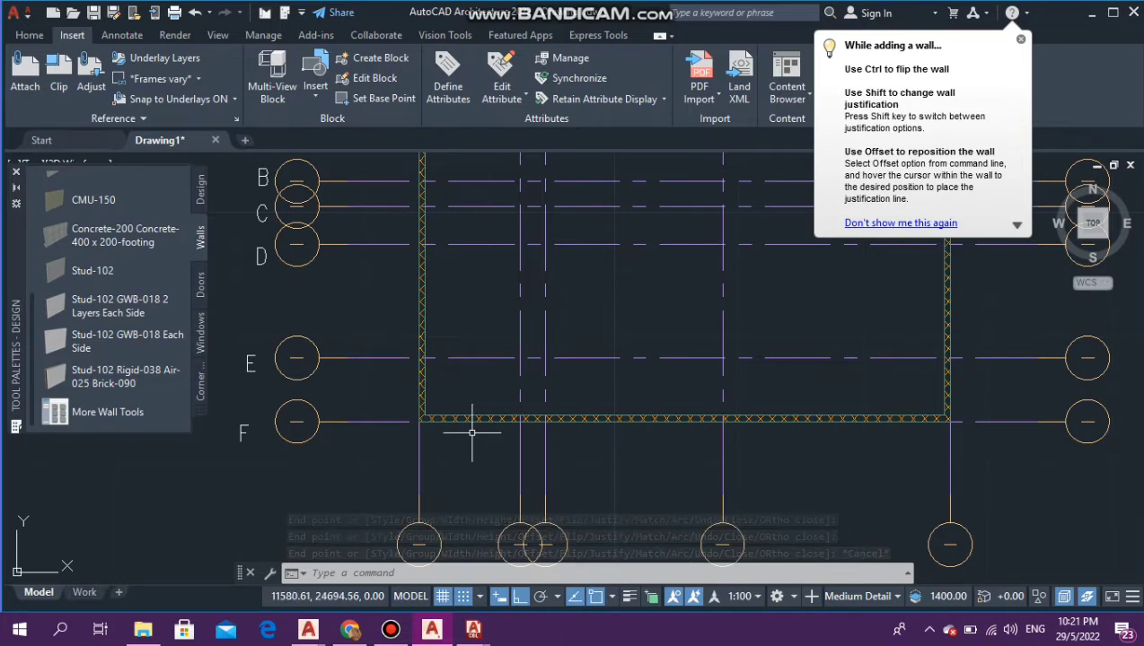
scroll(508, 360, "down", 2)
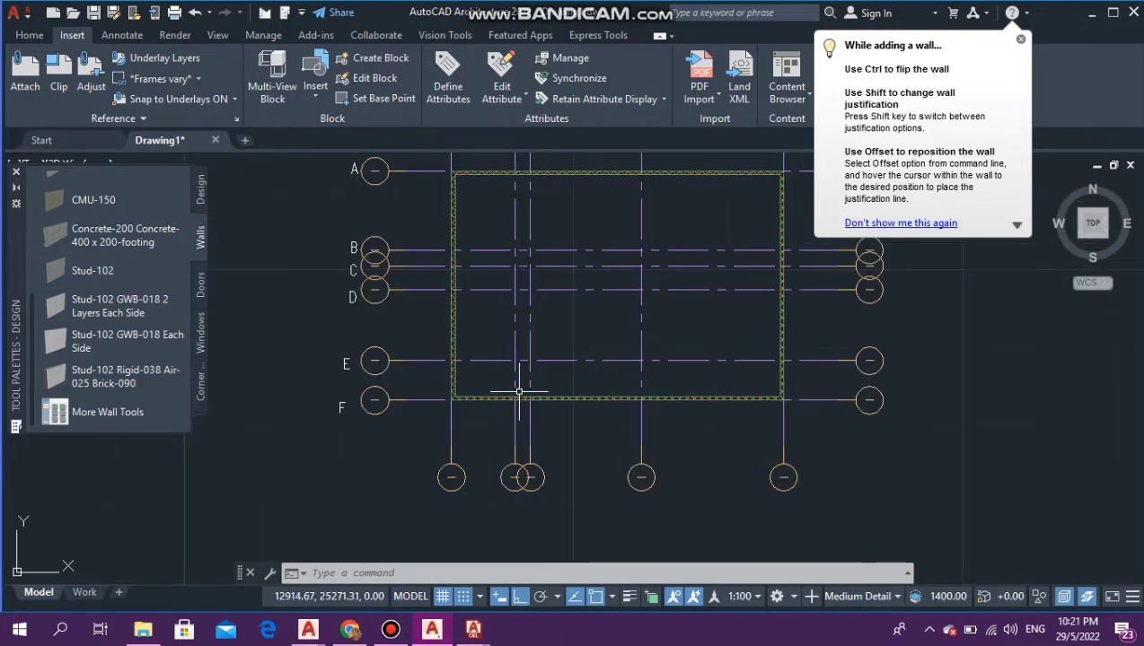
scroll(519, 392, "down", 2)
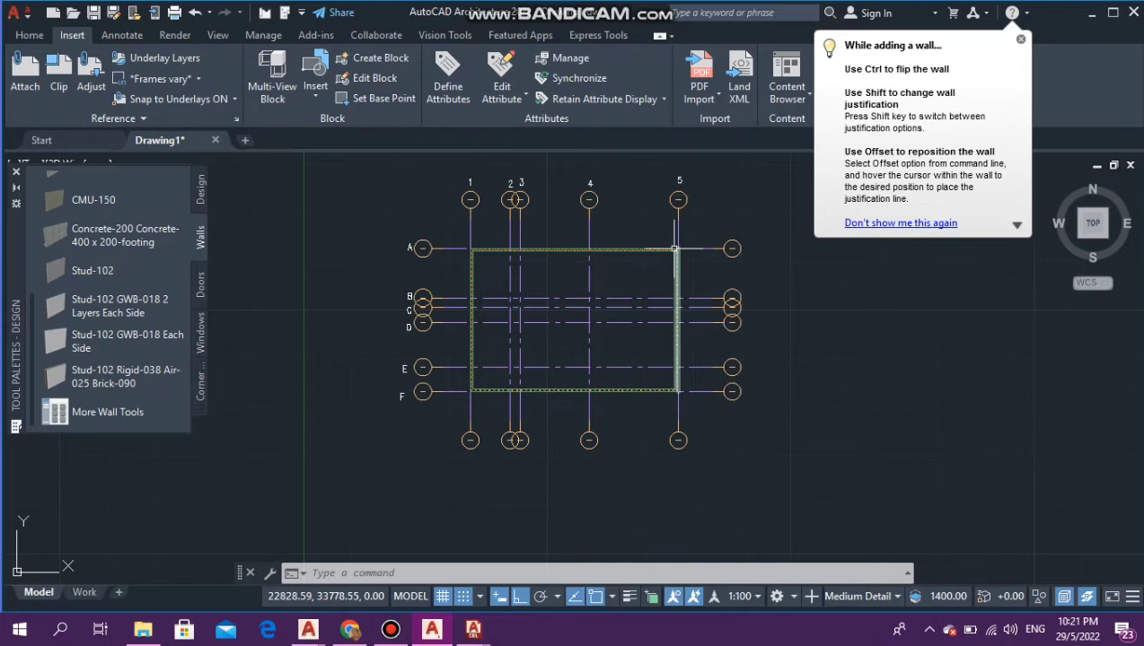
scroll(675, 247, "up", 2)
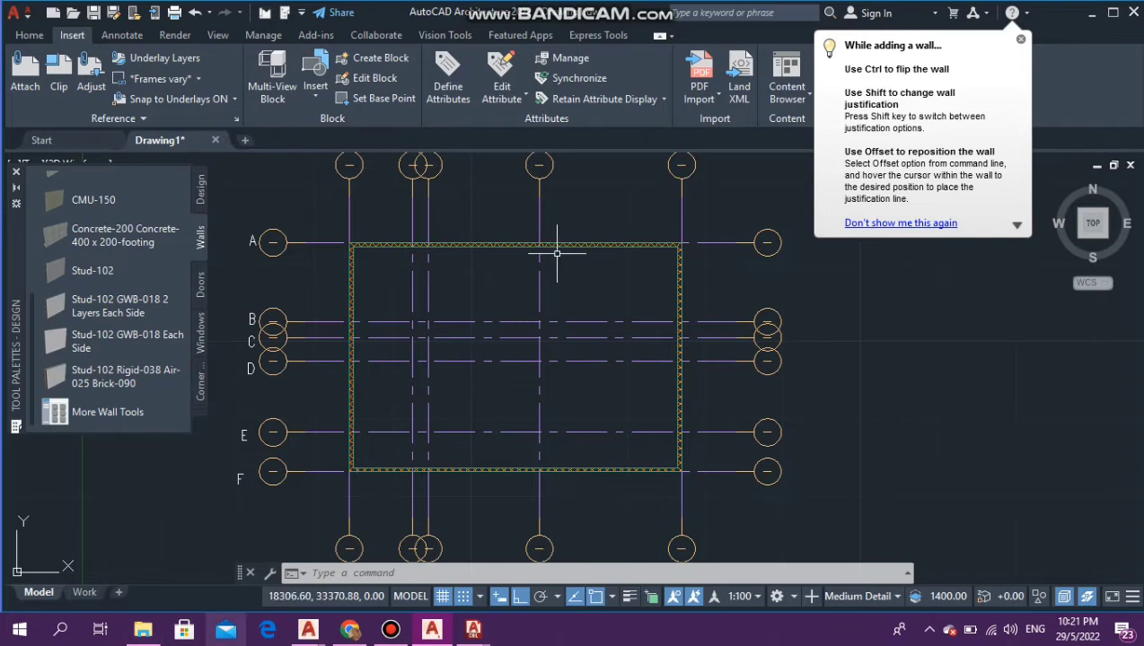
scroll(557, 260, "down", 2)
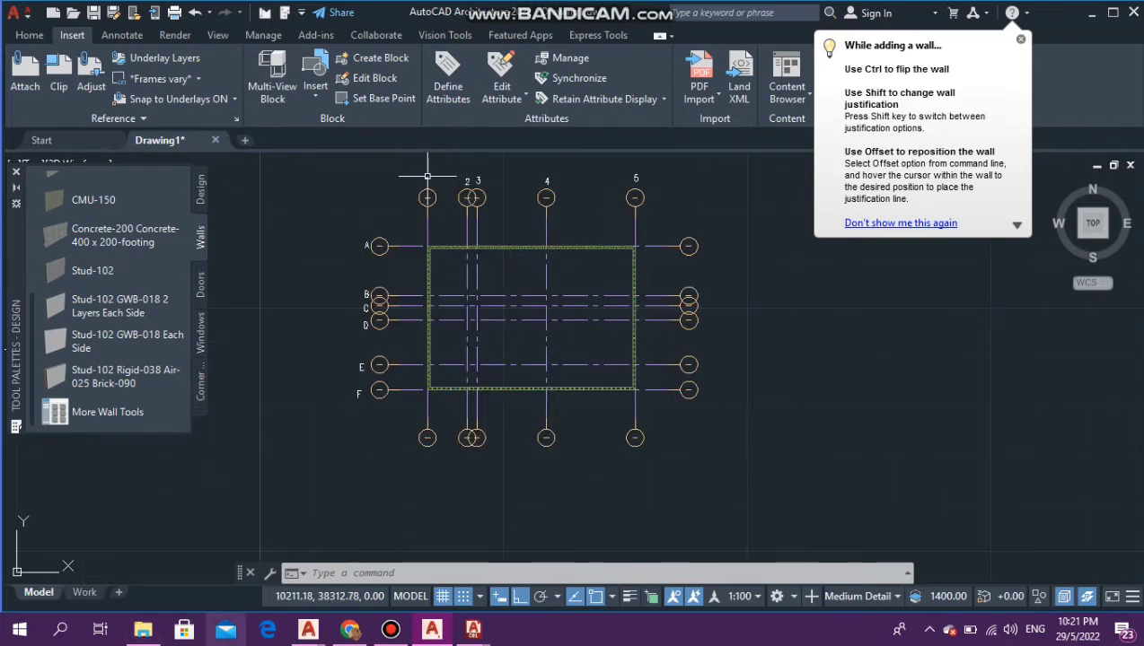
Step: Draw a vertical line 1524 long upward from the inner face of the grid F wall, between grids 1 and 2
scroll(440, 376, "up", 3)
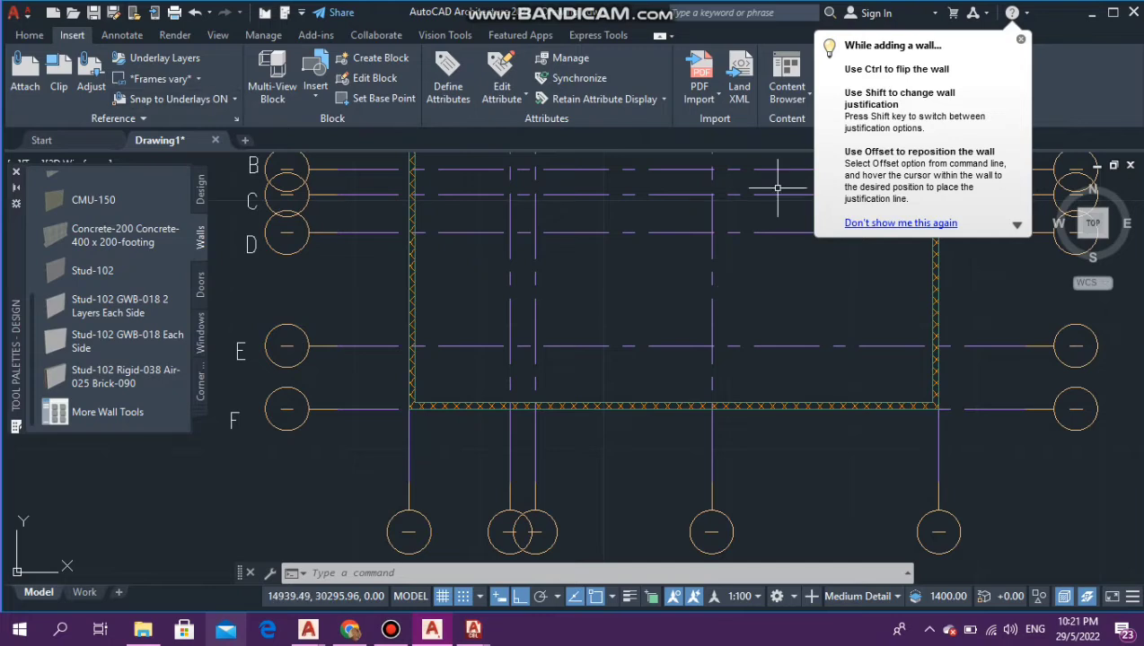
left_click(28, 35)
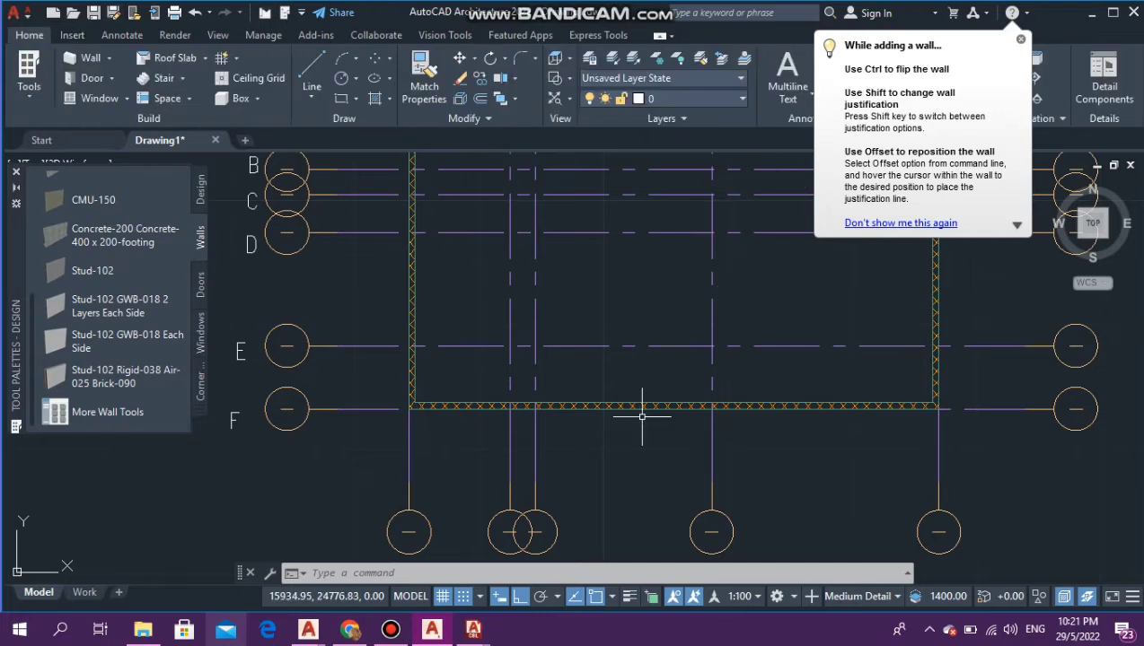
left_click(312, 72)
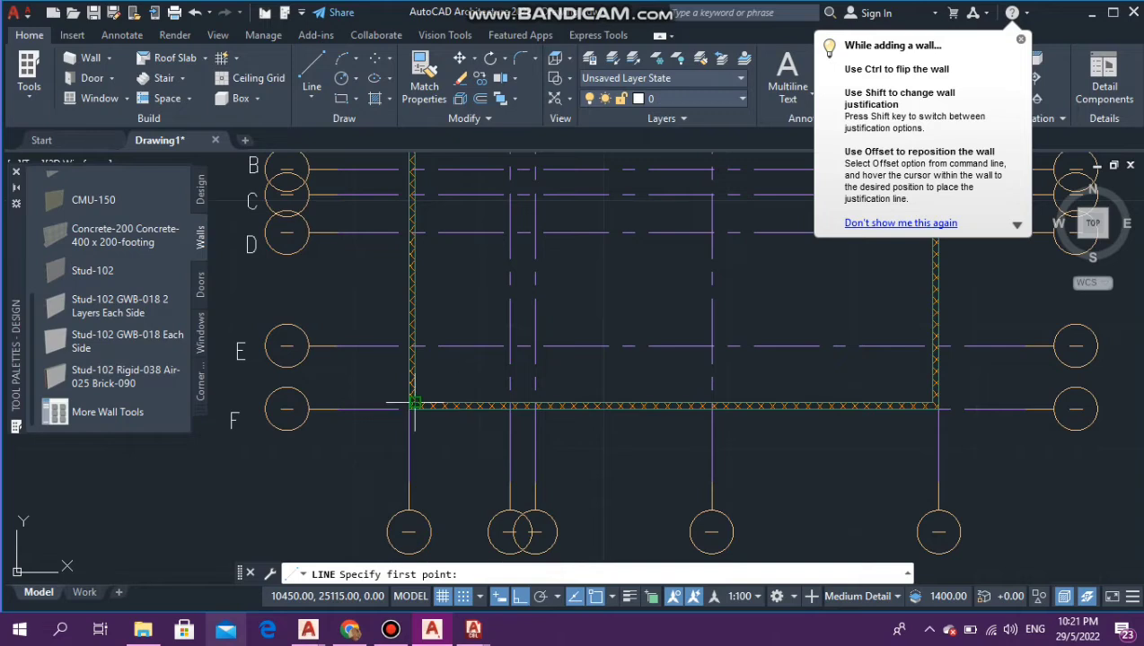
left_click(464, 403)
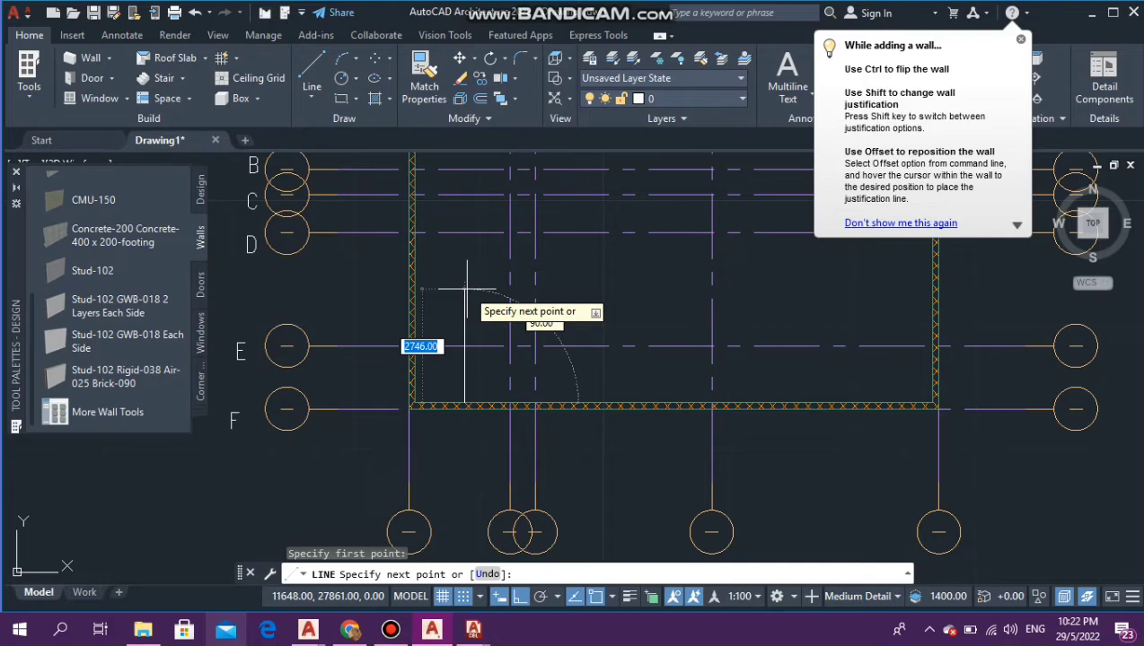
type("1524")
key("Return")
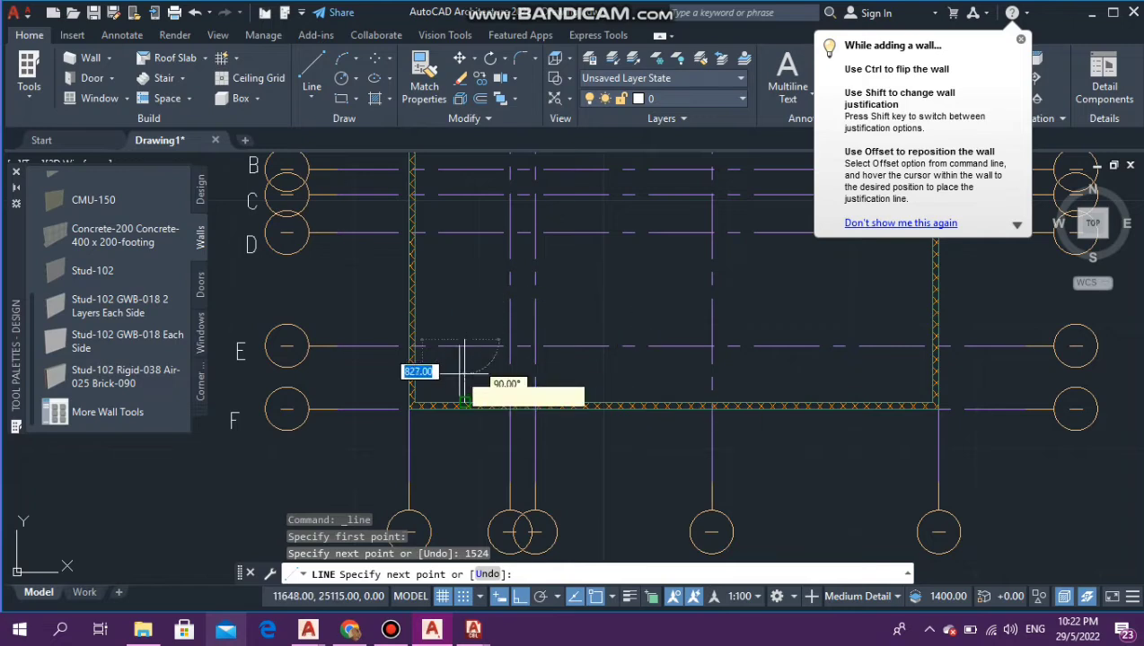
scroll(450, 366, "up", 5)
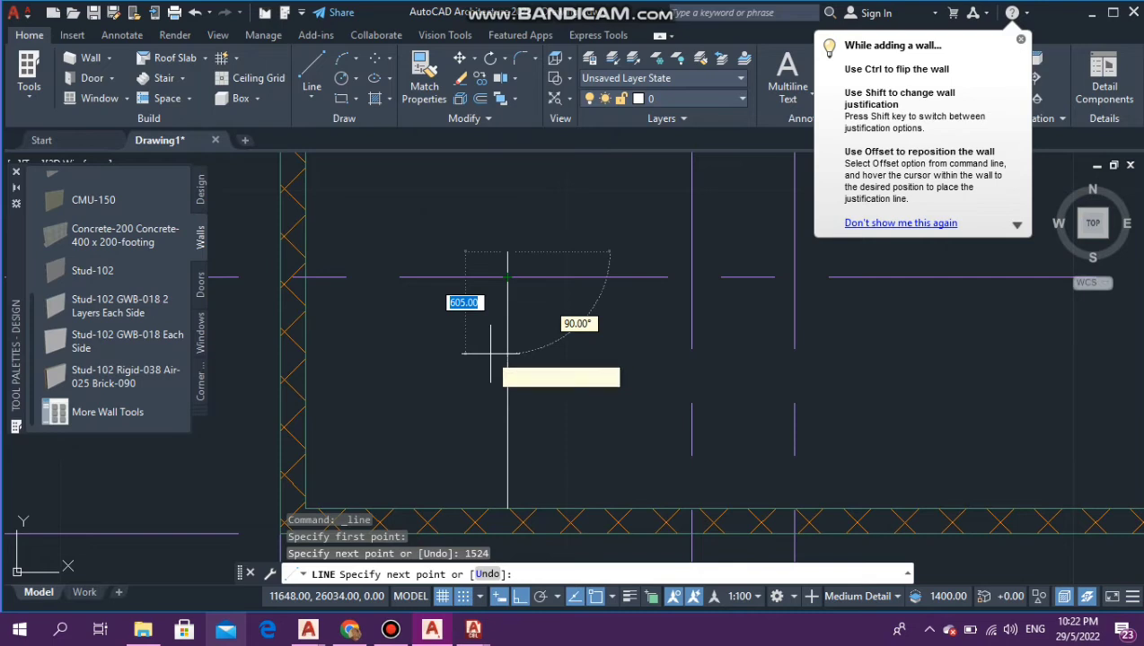
key("Escape")
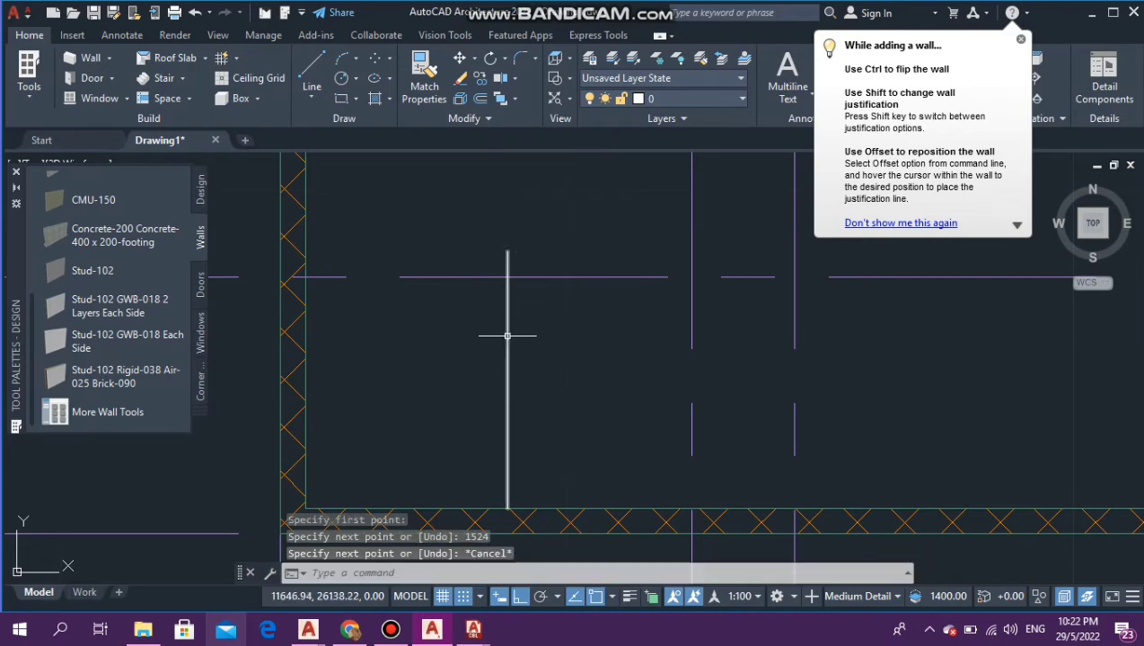
Step: Erase the vertical line drawn from the inner face of the grid F wall
left_click(507, 297)
scroll(507, 297, "down", 4)
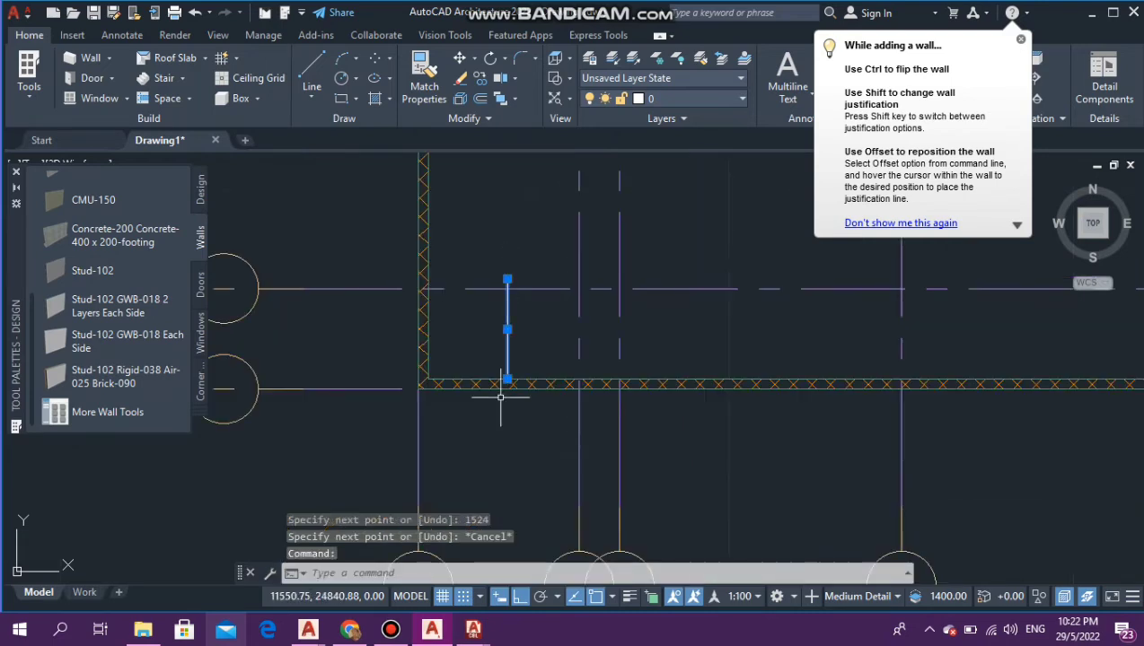
scroll(505, 389, "up", 2)
left_click(502, 307)
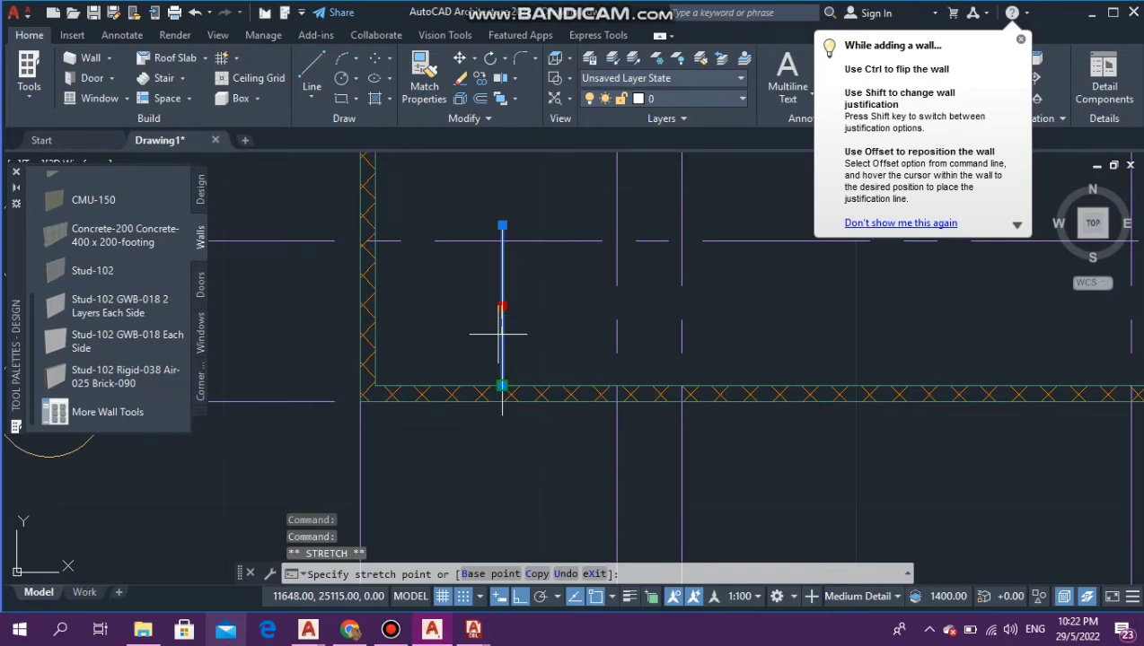
key("Escape")
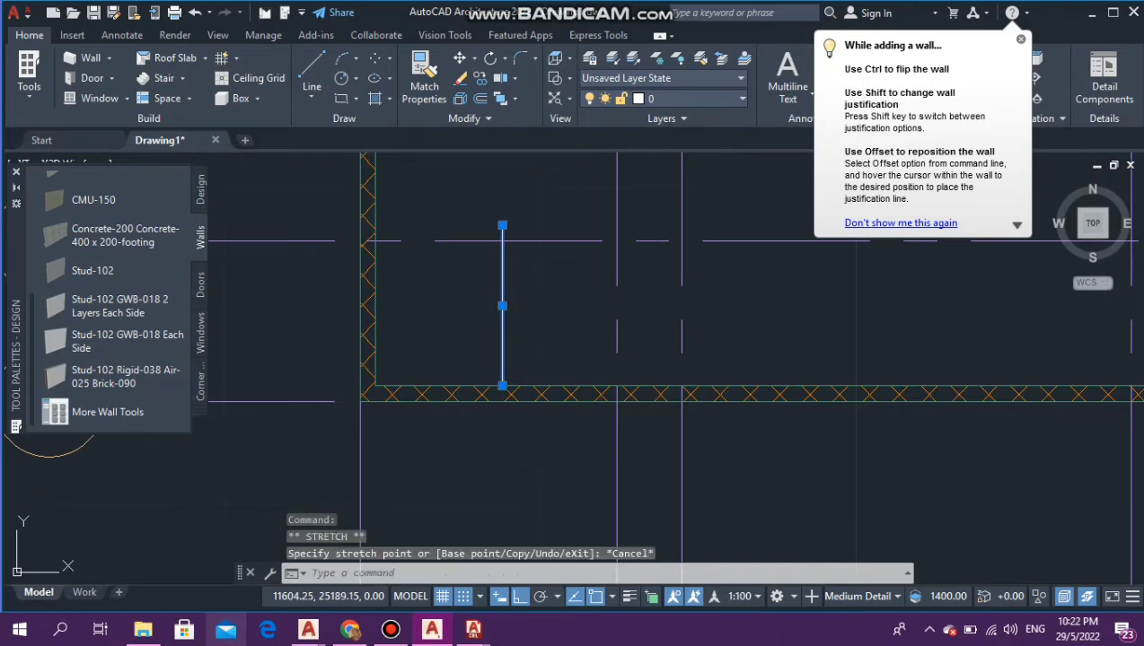
key("Escape")
key("Escape")
scroll(497, 377, "down", 3)
left_click(512, 332)
left_click(498, 346)
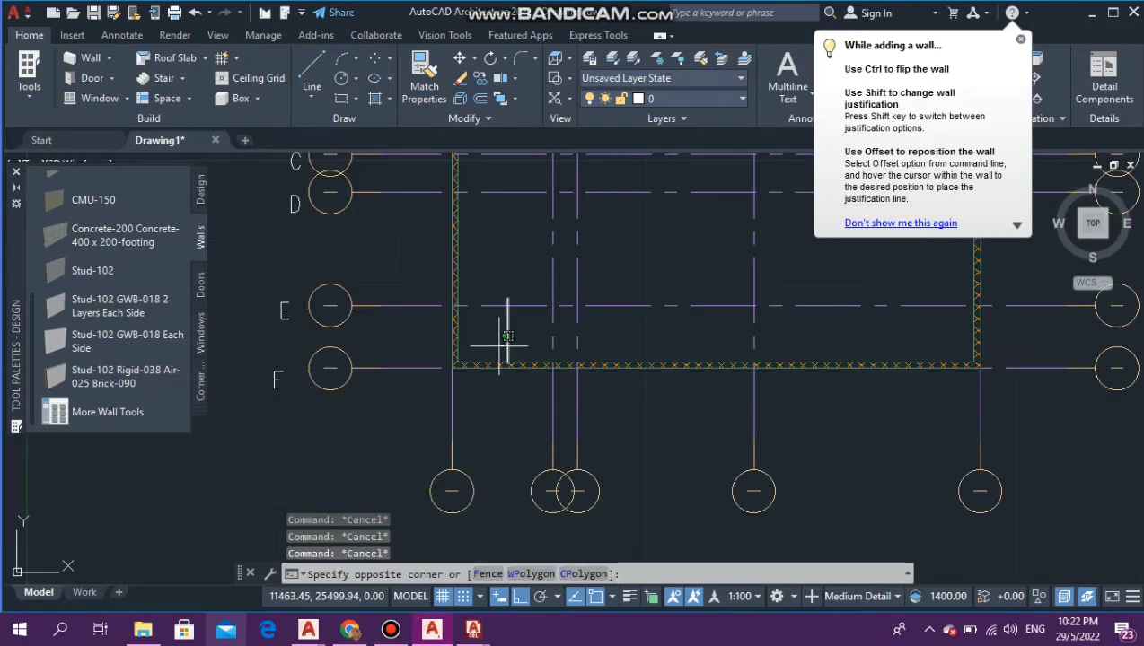
key("Delete")
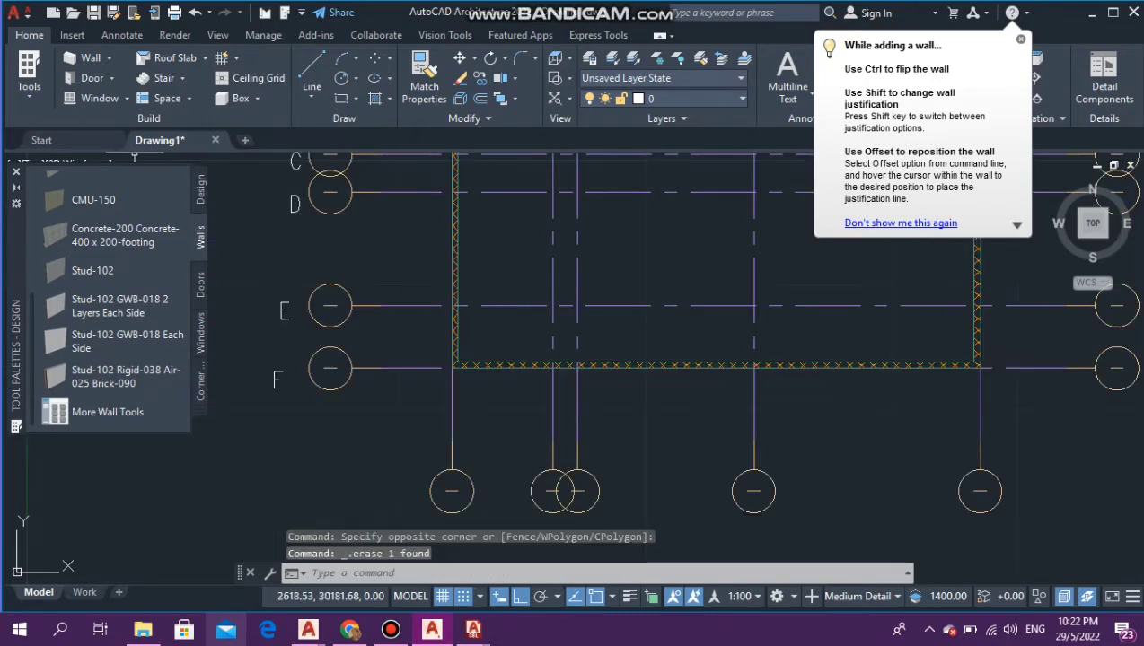
Step: Draw a vertical line 1524 long upward from the outer face of the grid F wall, between grids 1 and 2
left_click(312, 72)
scroll(518, 370, "up", 3)
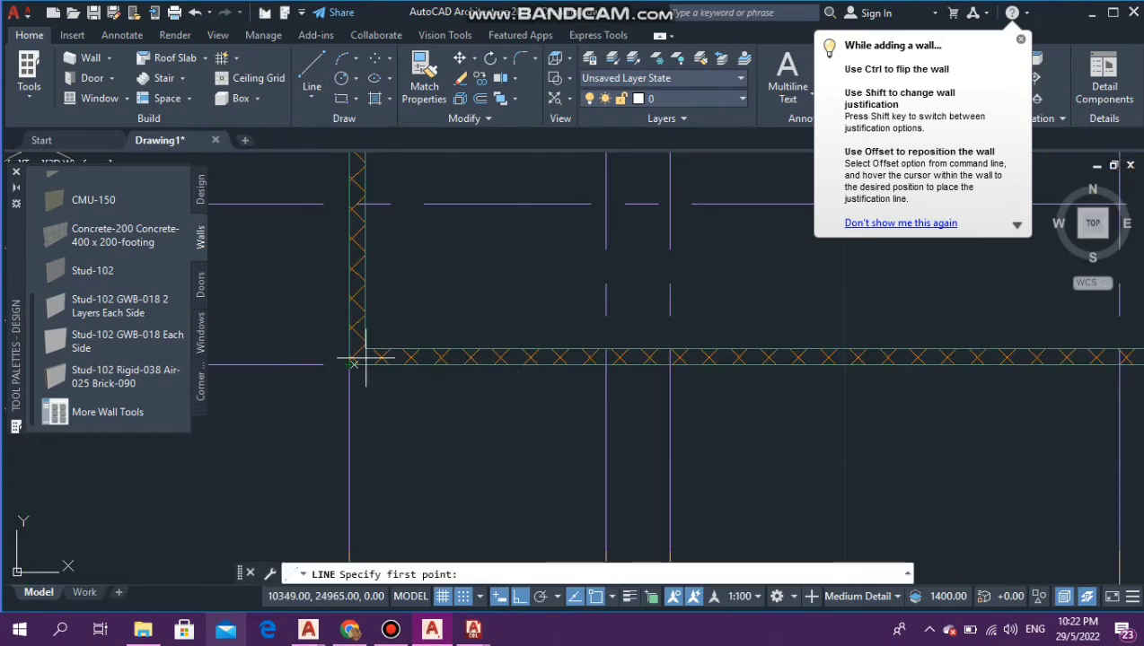
left_click(459, 363)
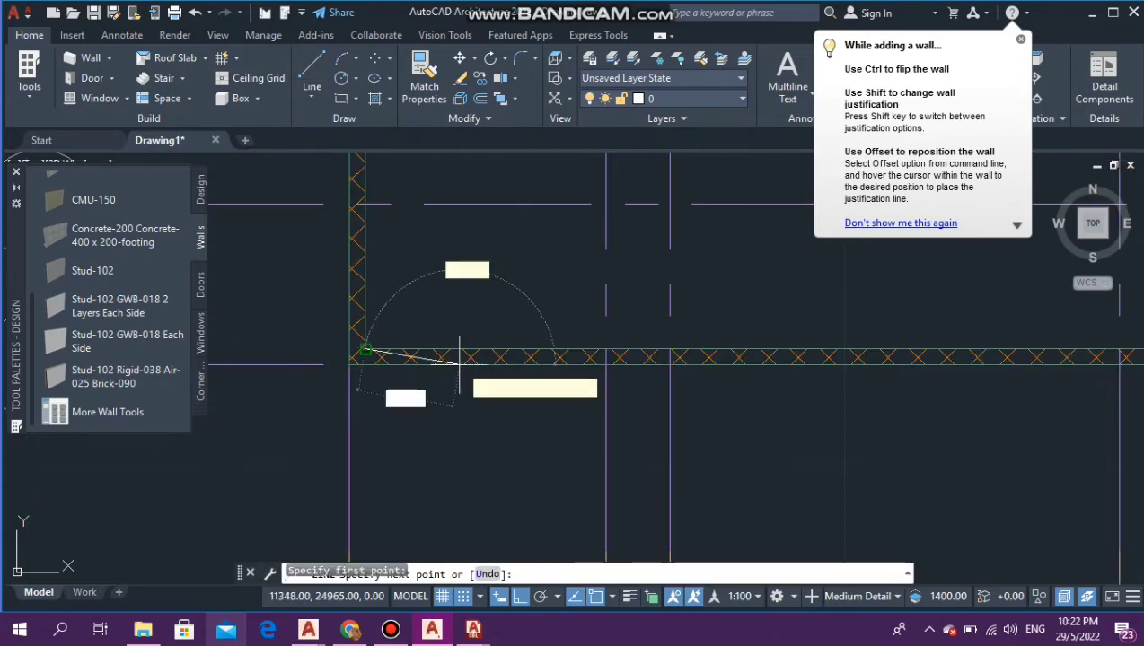
scroll(487, 364, "down", 3)
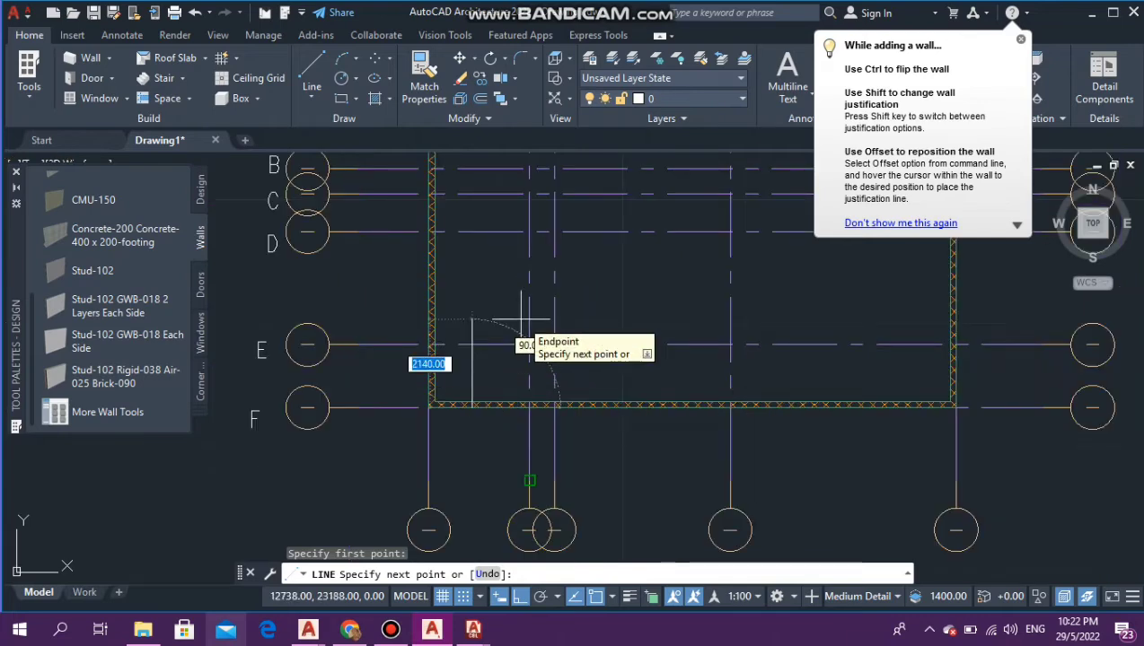
type("1524")
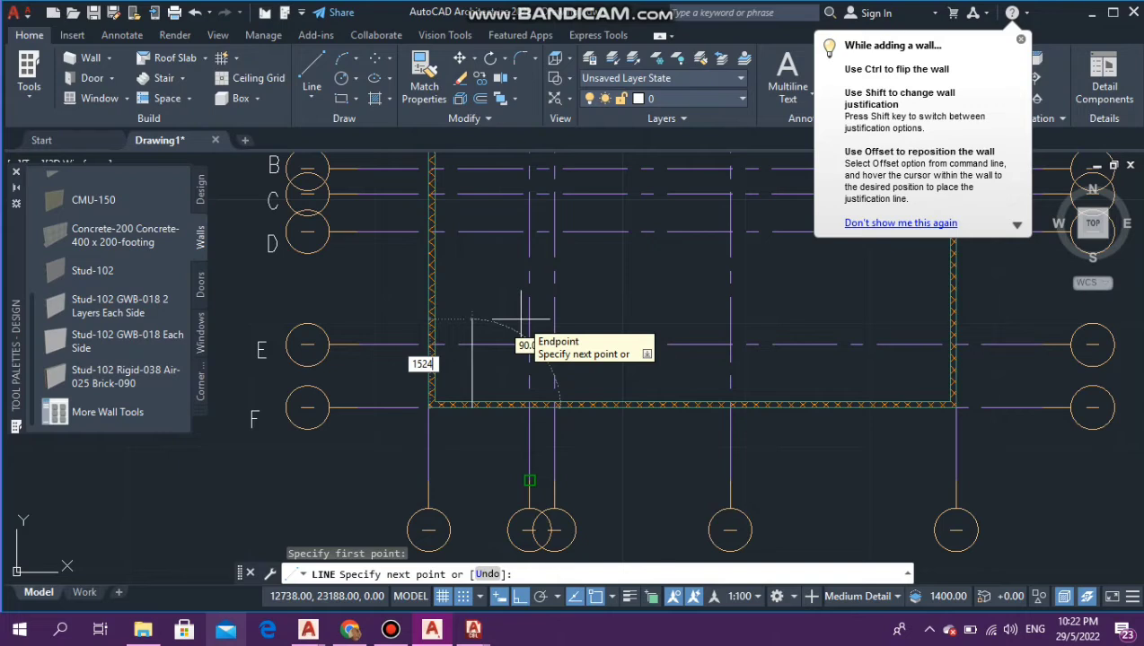
key("Return")
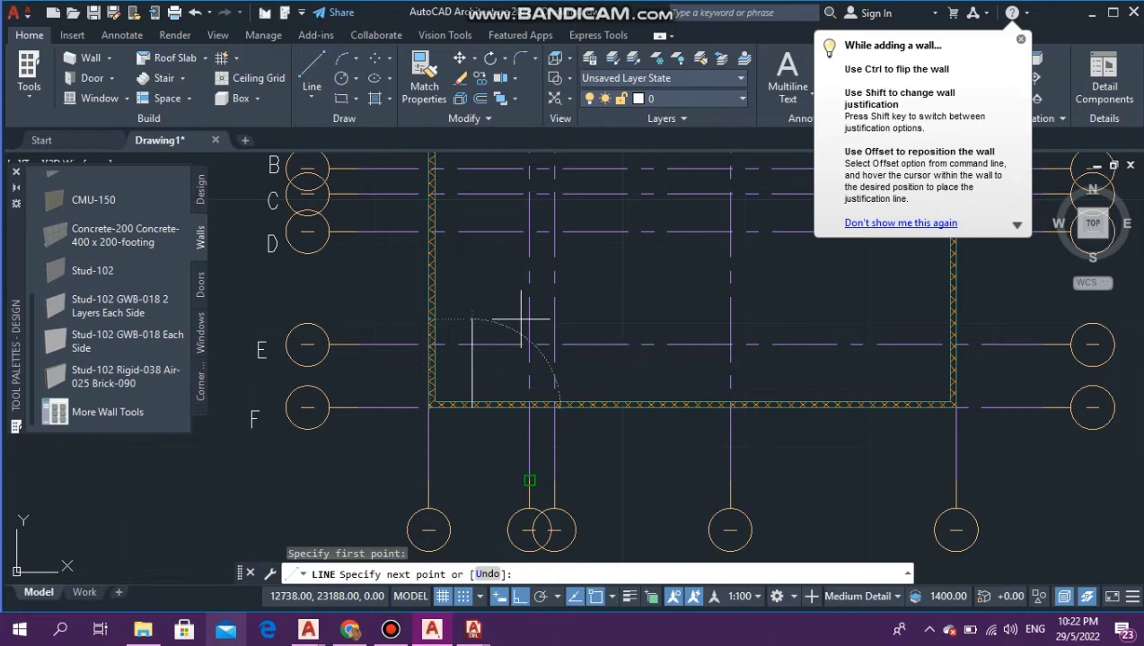
key("Escape")
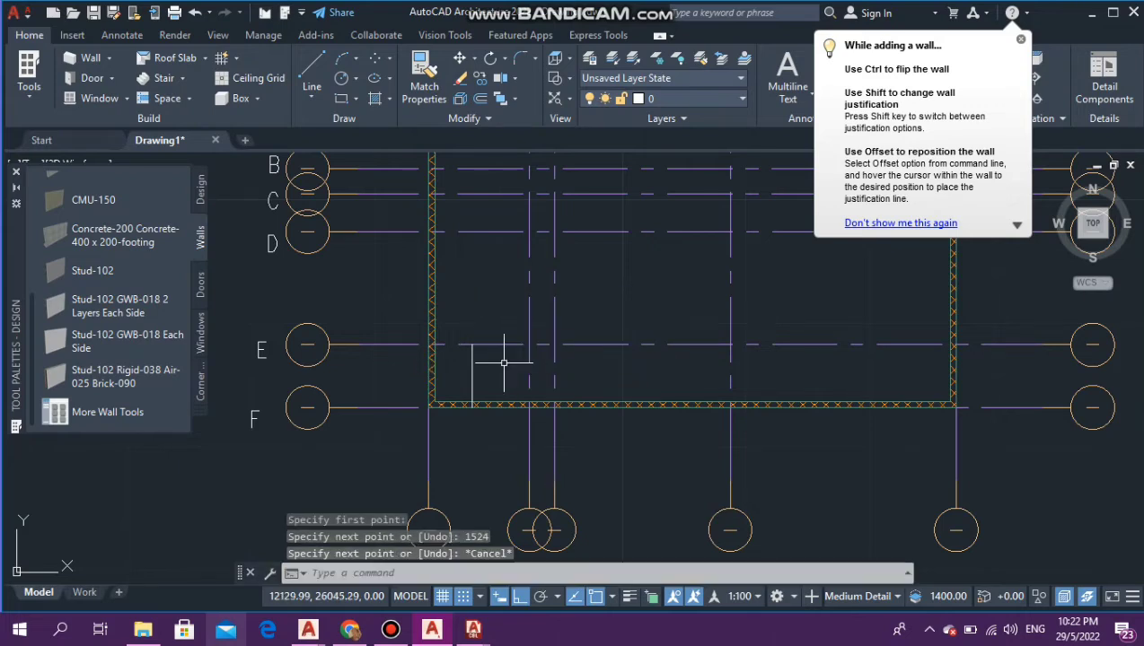
scroll(462, 347, "up", 3)
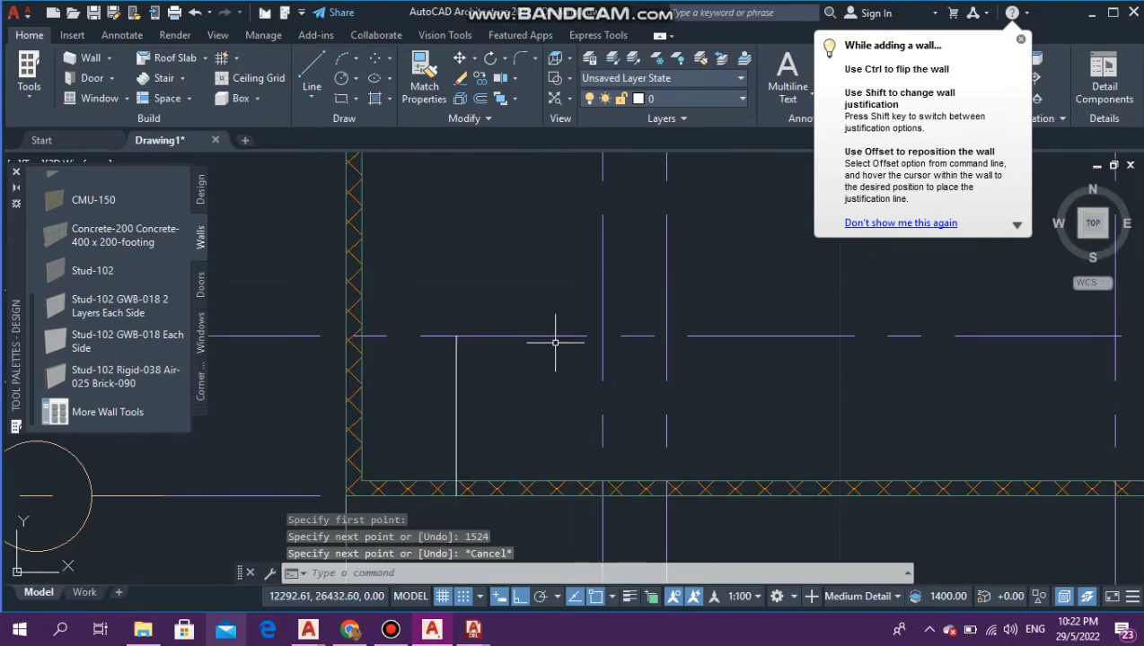
Step: Draw a horizontal line 2438 long from the outer face of the grid 1 wall, between grids E and F, towards grid 2
scroll(555, 341, "down", 4)
scroll(545, 366, "down", 2)
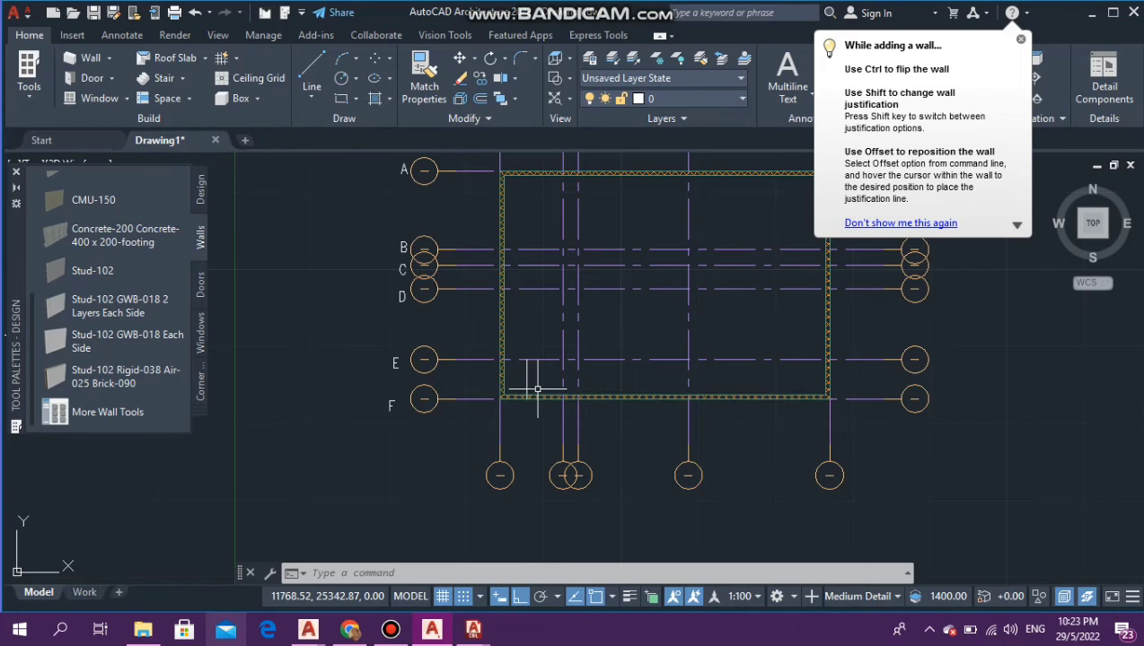
scroll(536, 388, "up", 2)
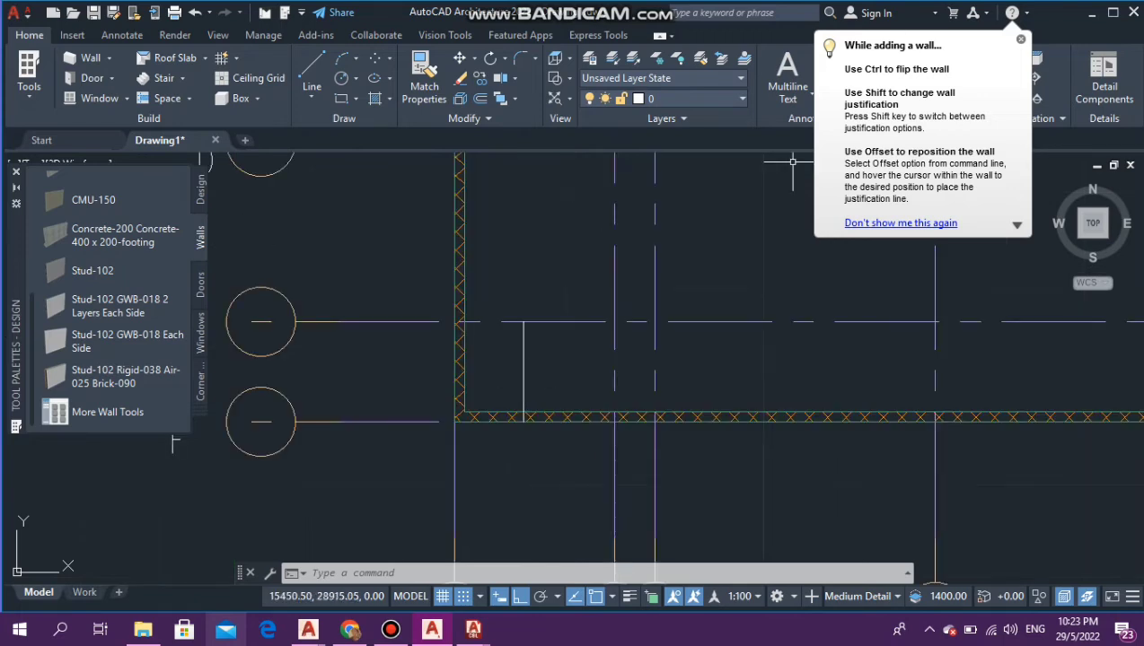
left_click(311, 70)
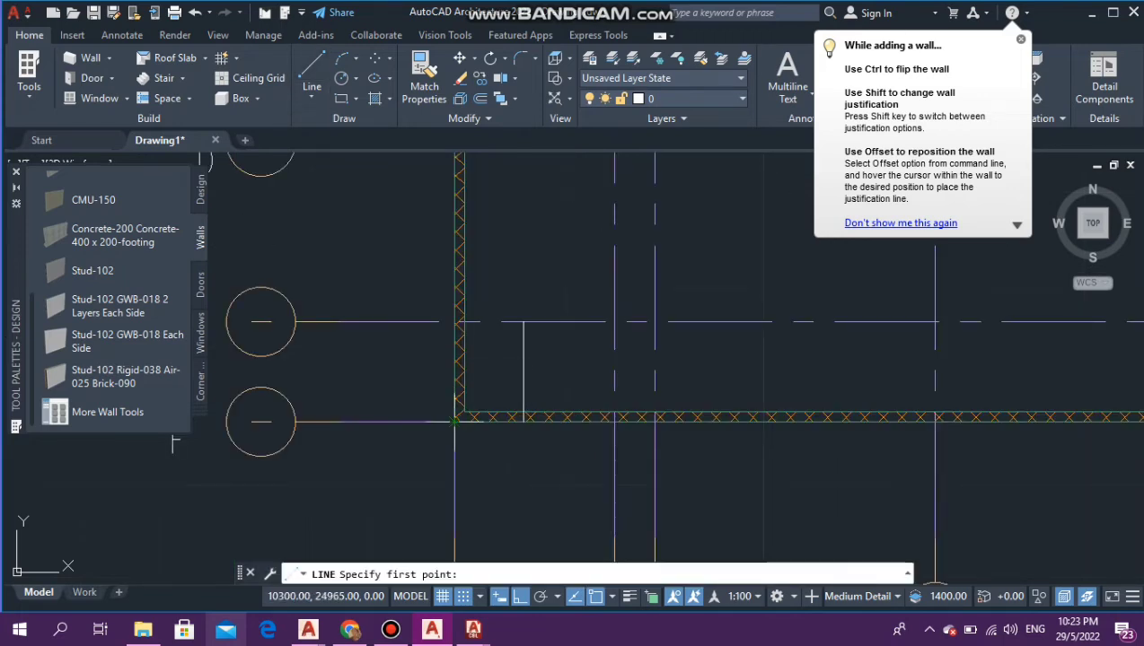
left_click(455, 365)
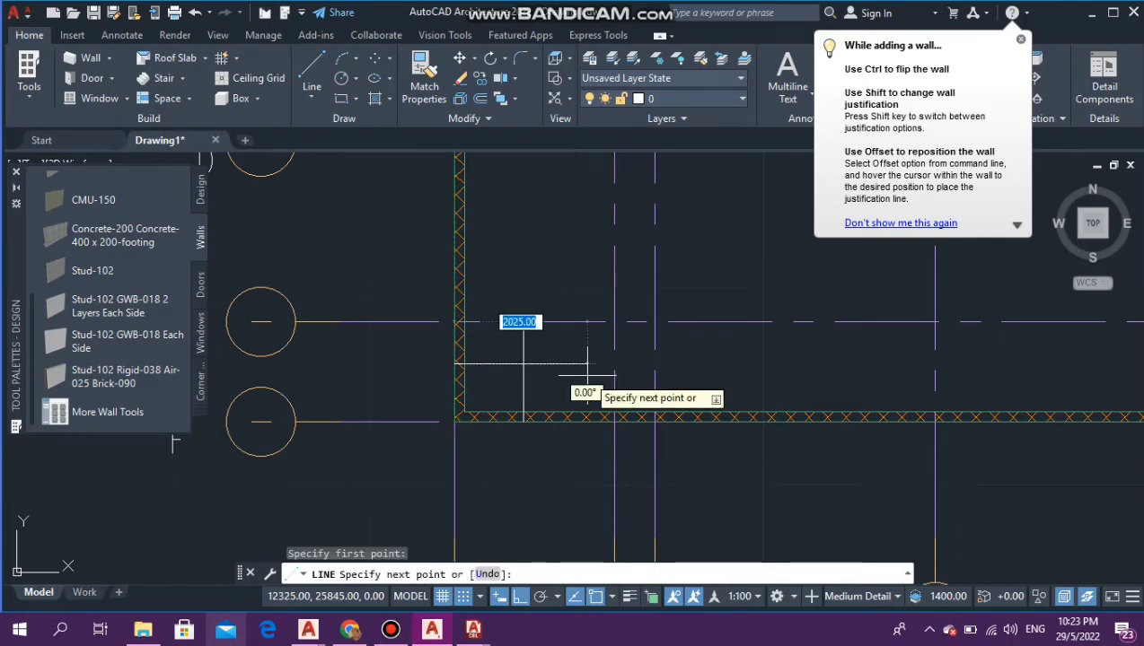
type("2438")
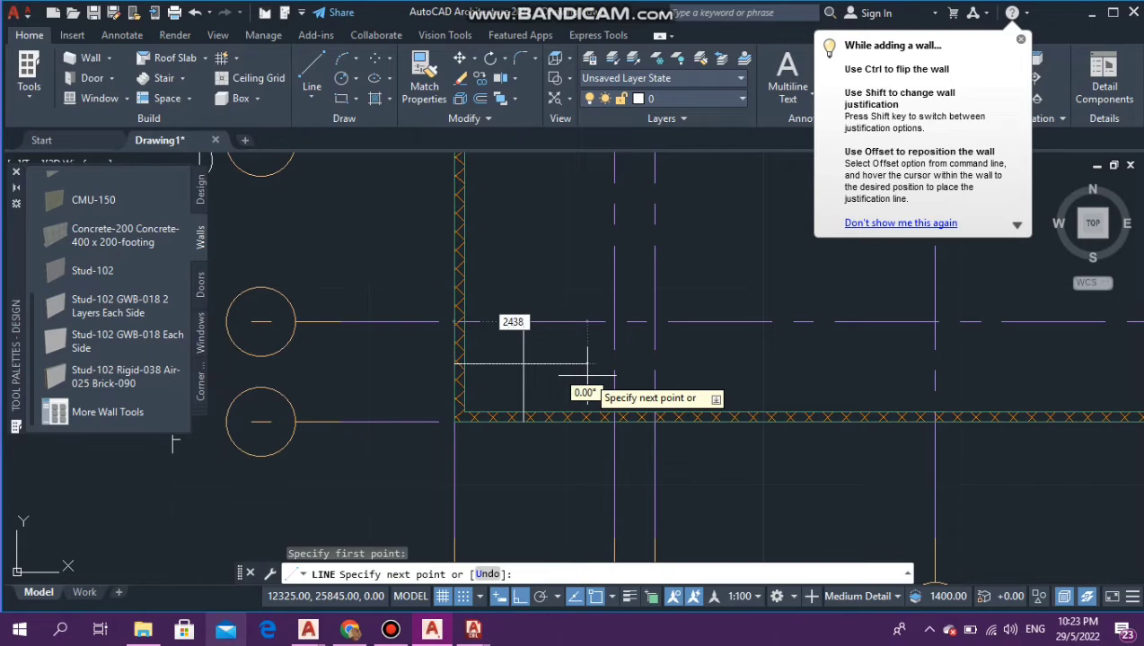
key("Return")
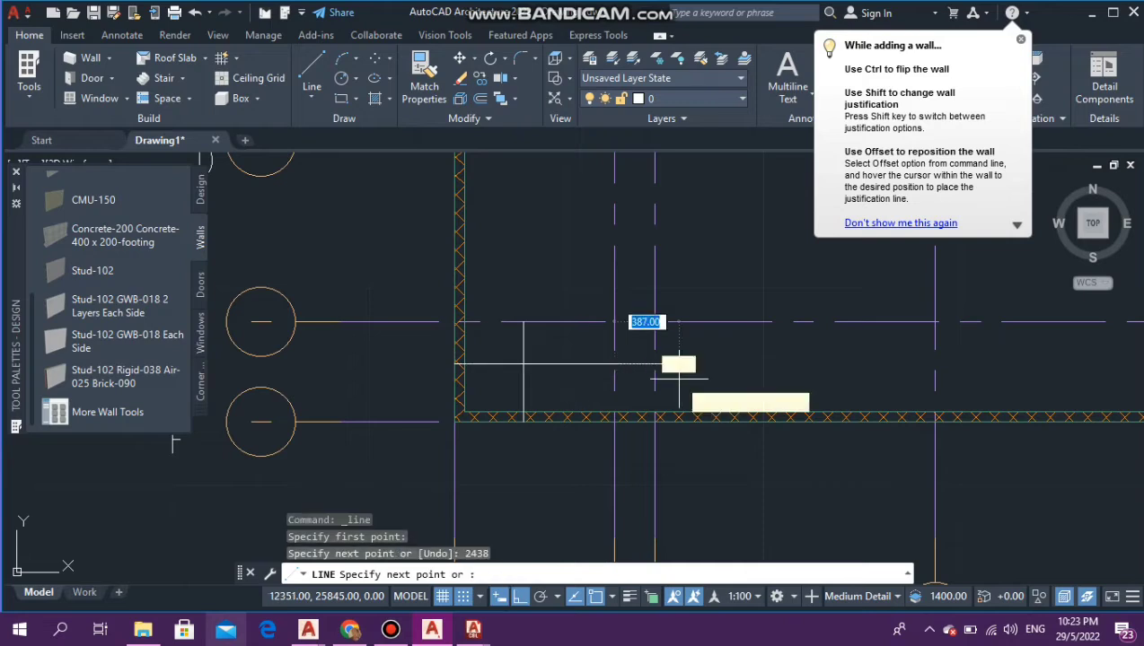
key("Escape")
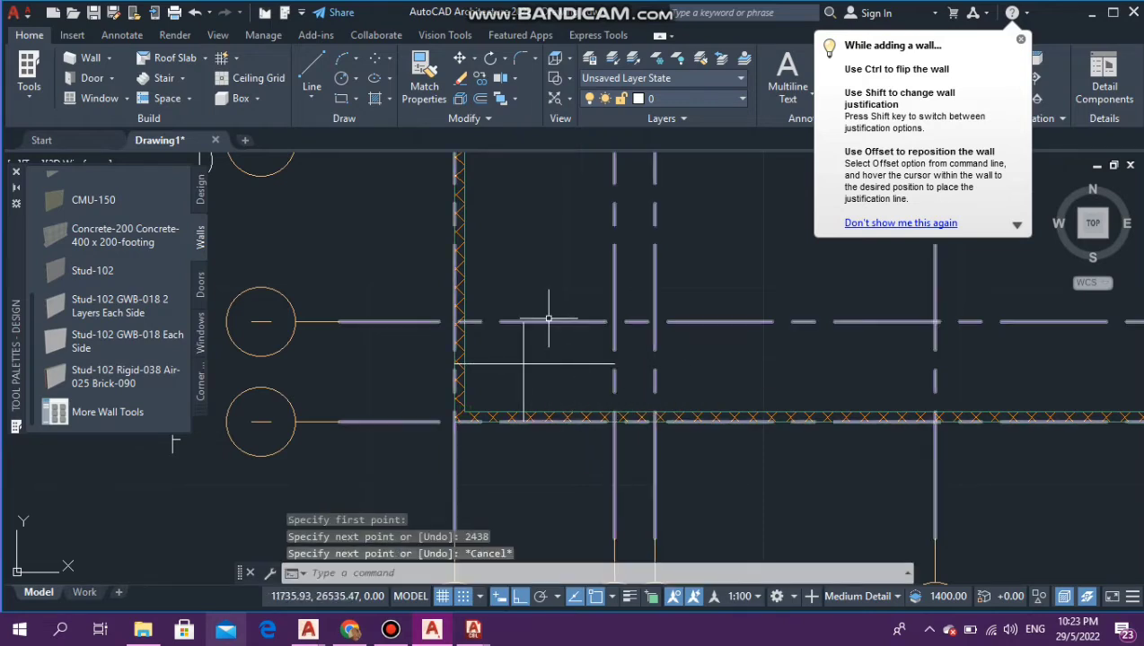
Step: Erase the horizontal and vertical reference lines near the grid 1–F corner
left_click(528, 365)
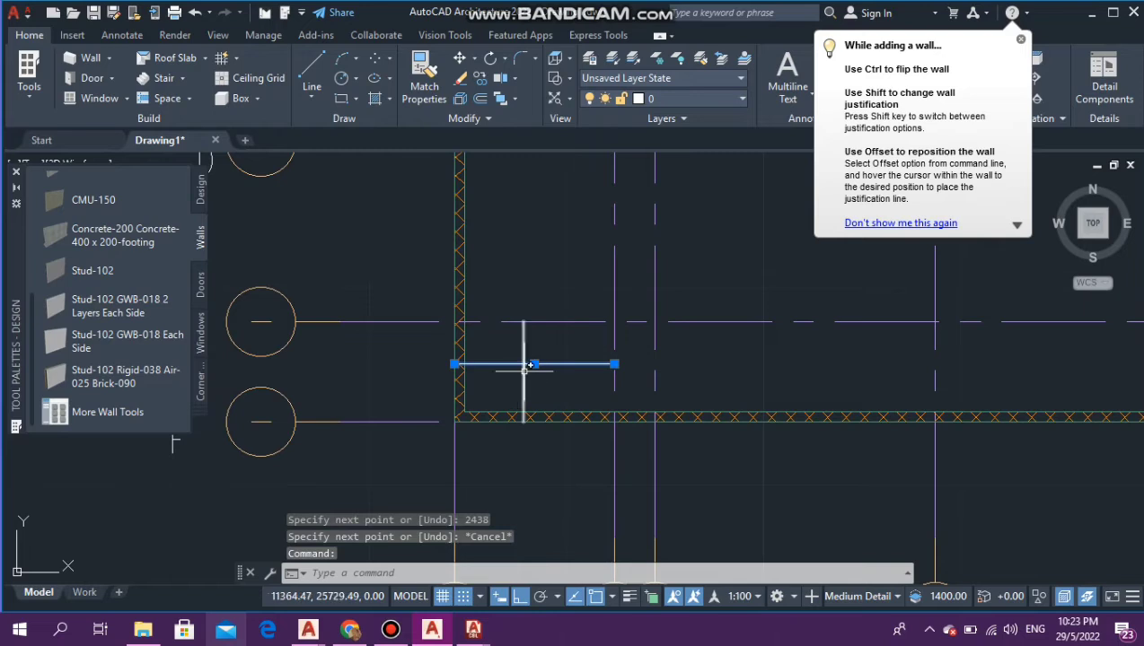
left_click(523, 371)
key("Delete")
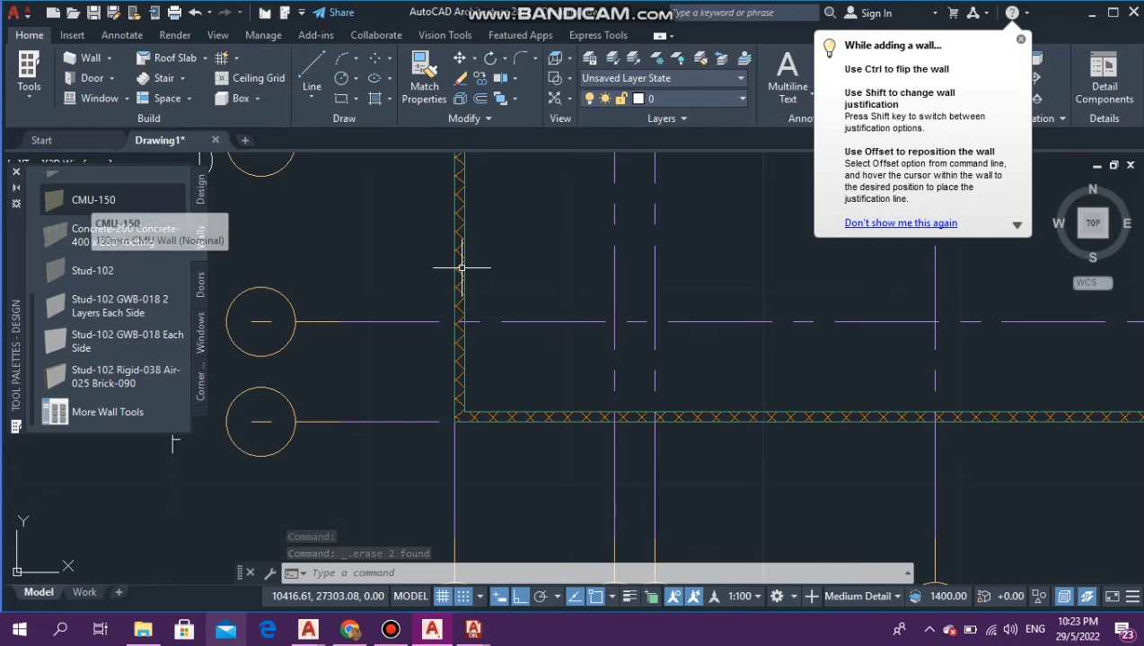
Step: Draw a CMU-150 wall along grid line E from grid 1 to grid 2, and continue it down grid line 2 to grid F
left_click(93, 199)
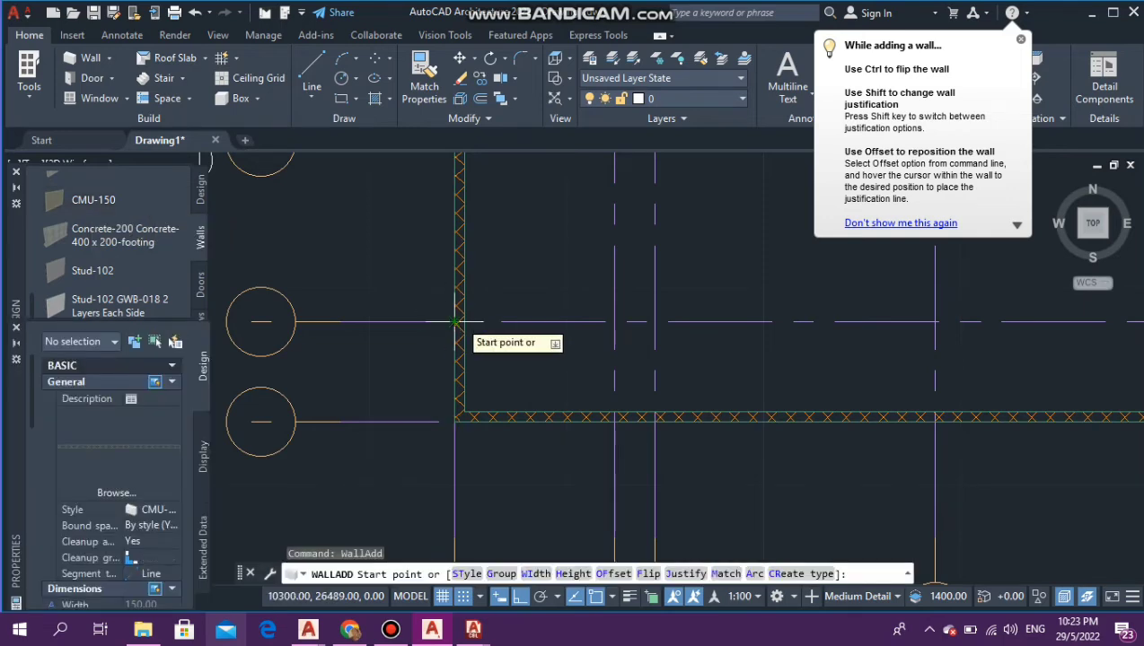
left_click(455, 321)
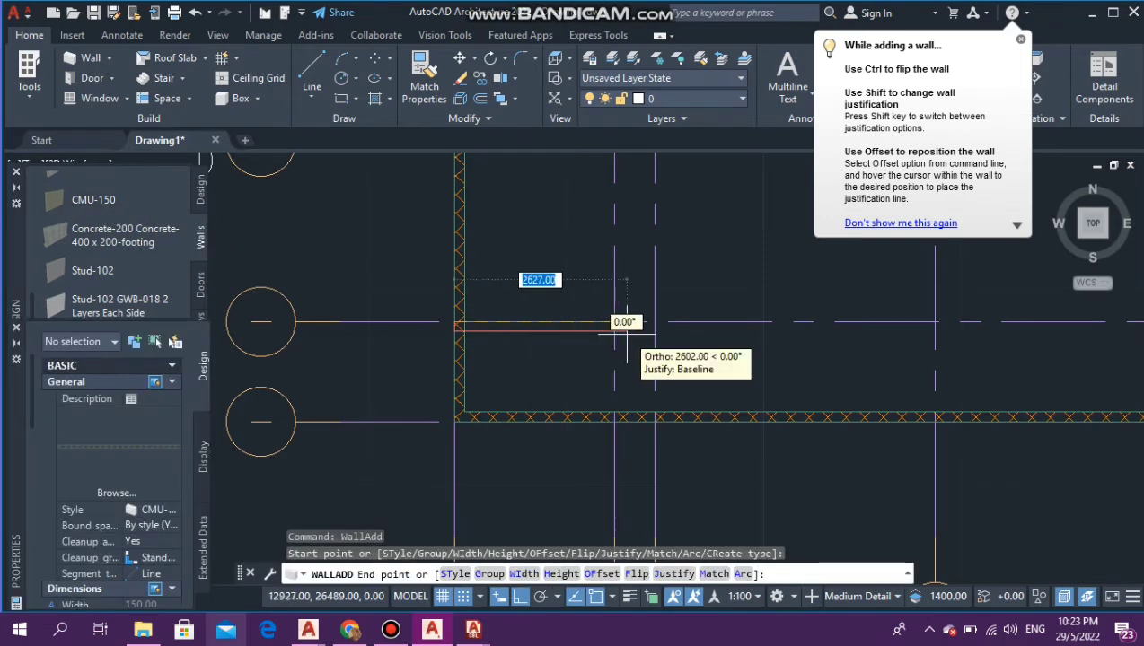
left_click(614, 322)
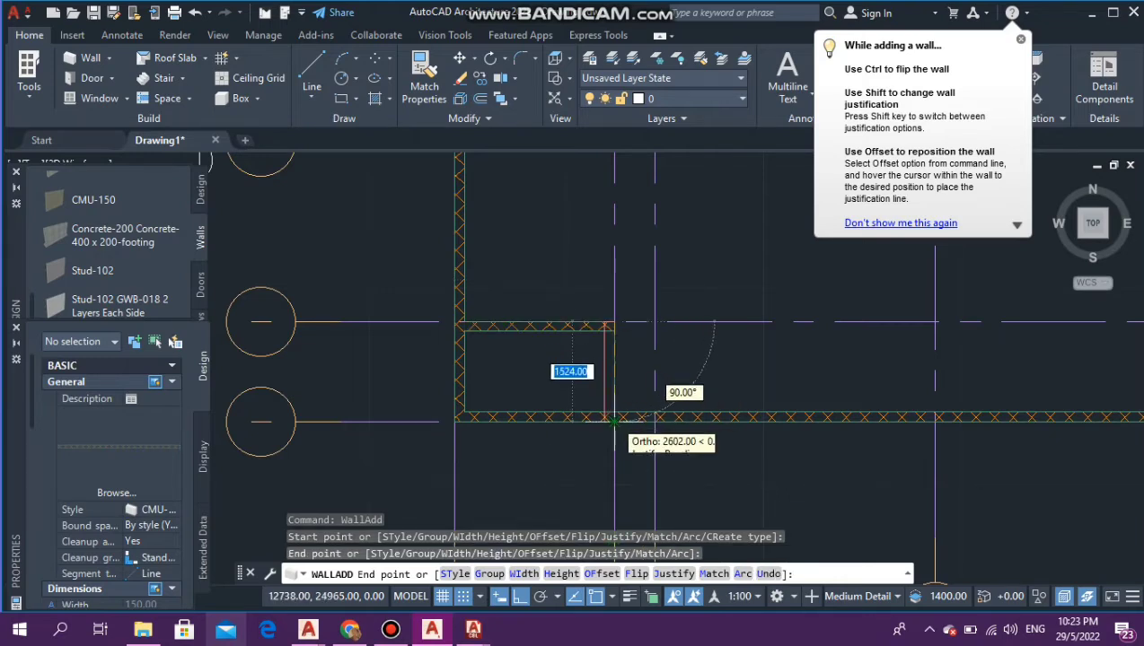
left_click(614, 419)
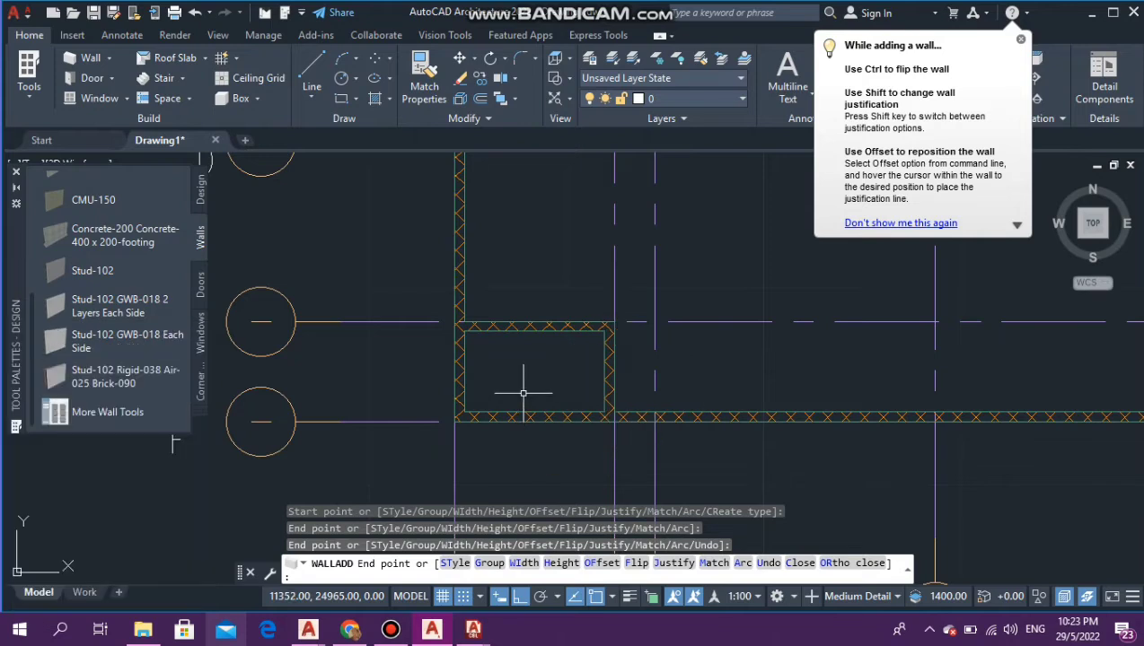
key("Escape")
scroll(564, 365, "down", 3)
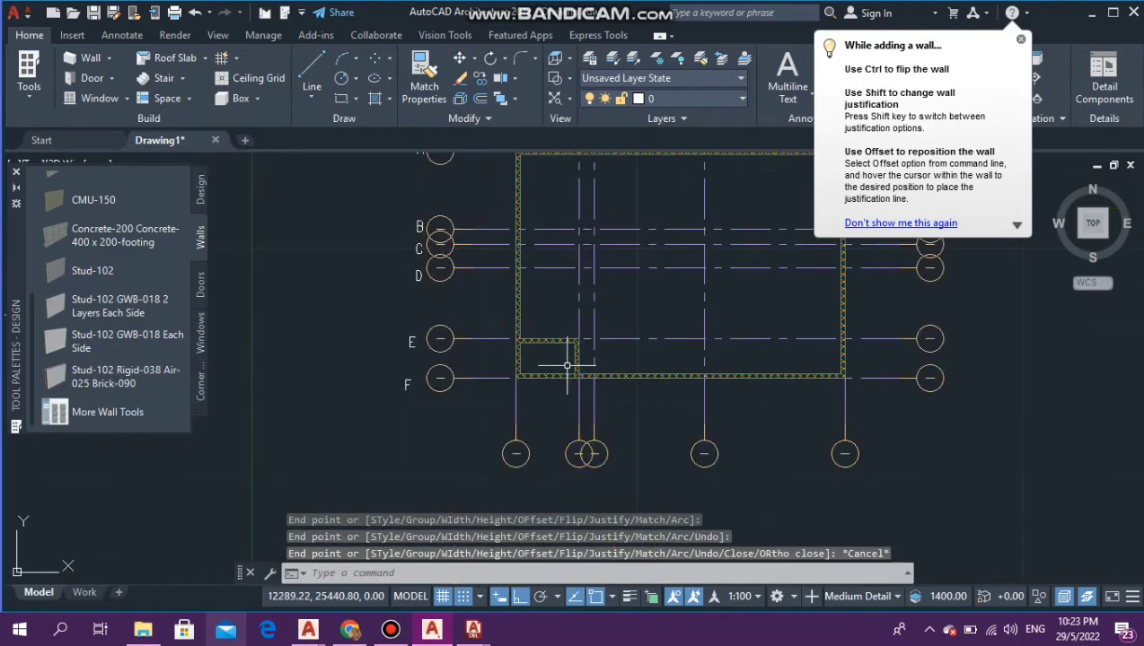
scroll(608, 378, "up", 1)
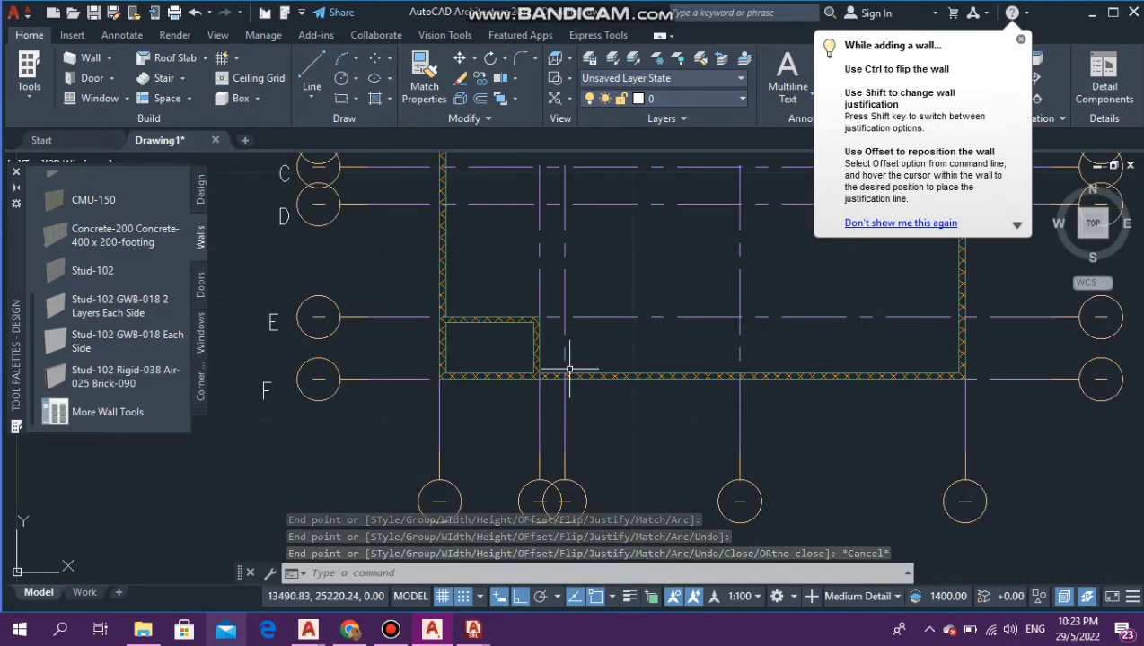
scroll(571, 370, "up", 2)
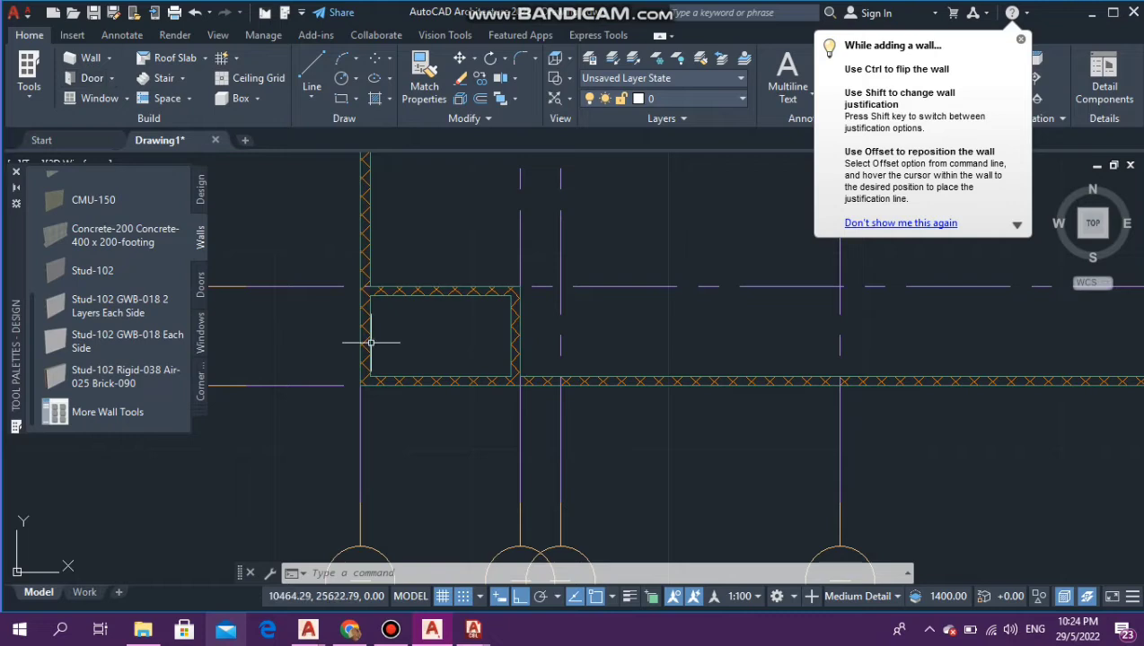
scroll(449, 340, "down", 2)
scroll(440, 344, "down", 2)
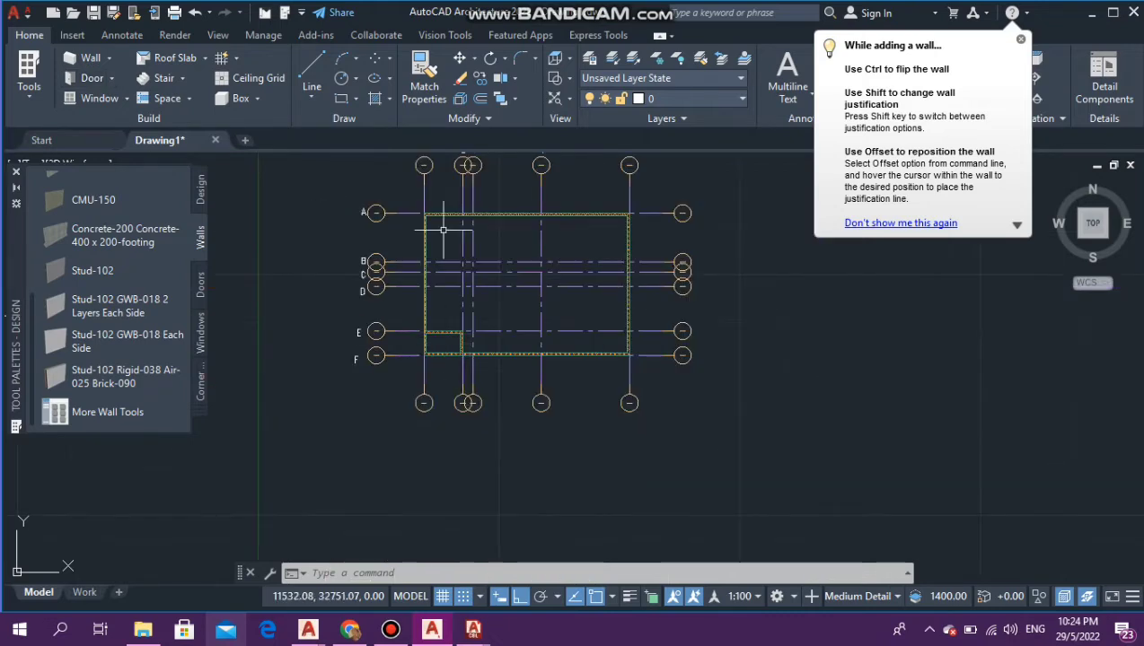
scroll(467, 342, "up", 4)
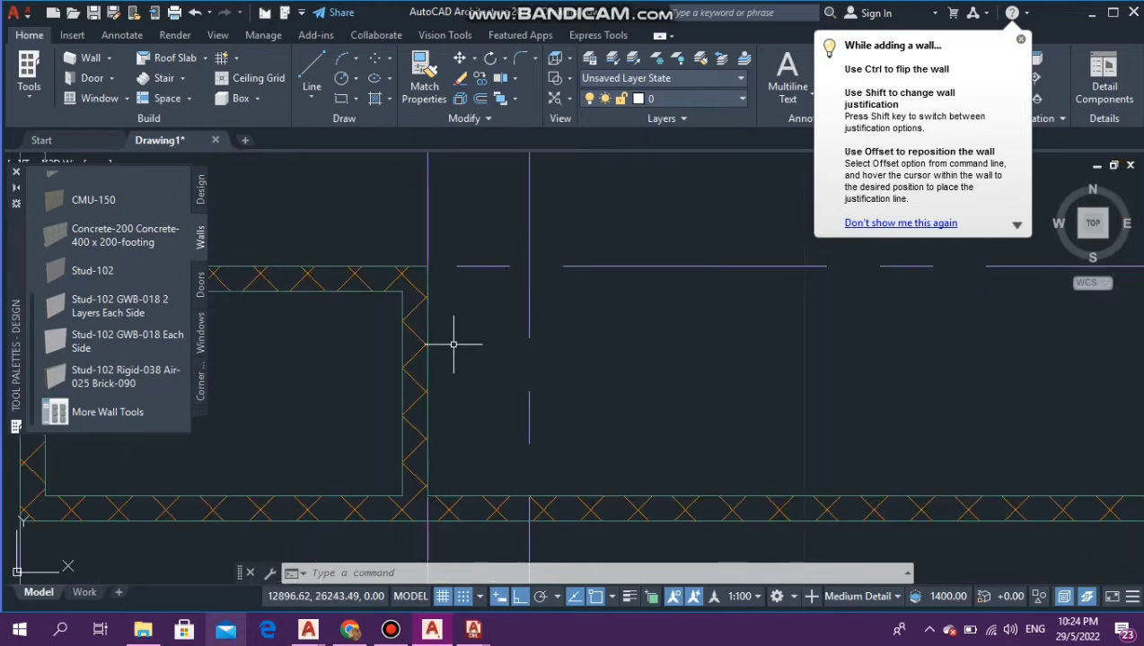
scroll(454, 340, "down", 2)
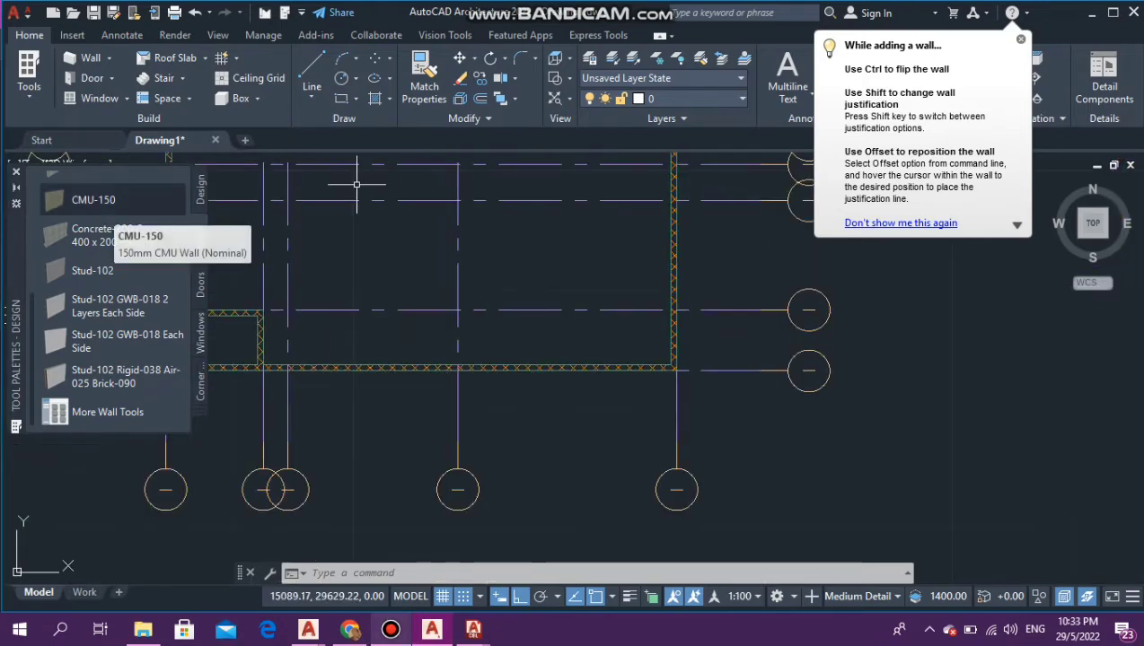
Step: Draw a CMU-150 wall with ortho on along grid line 2, from the small room's corner at grid E up to grid D
left_click(93, 199)
scroll(520, 310, "down", 4)
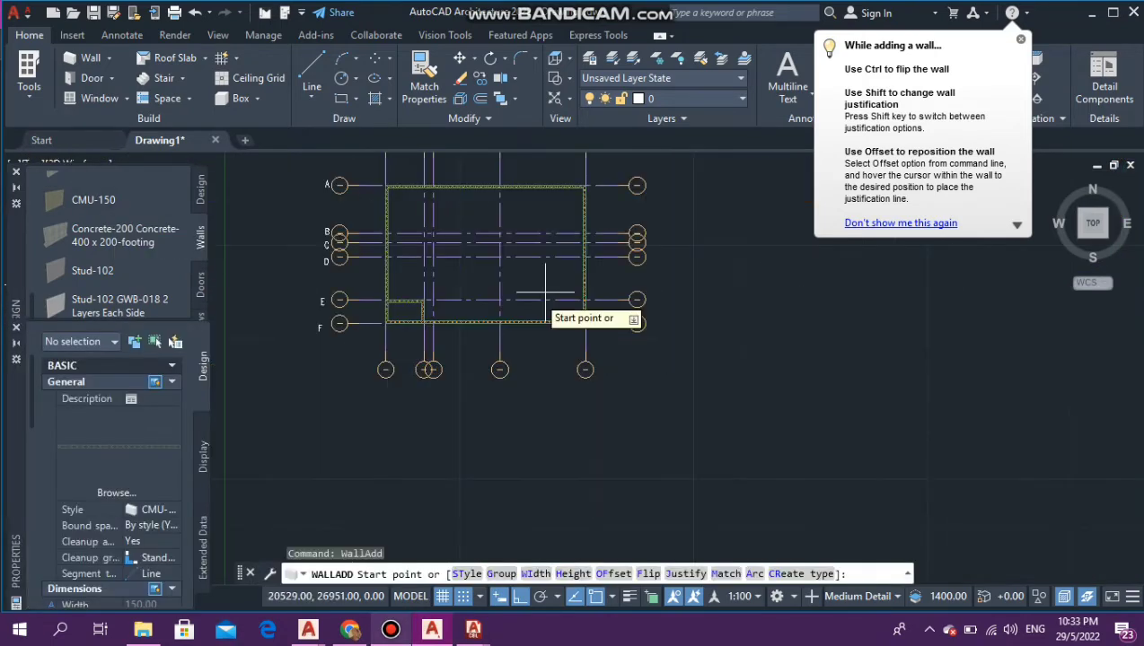
scroll(422, 301, "up", 4)
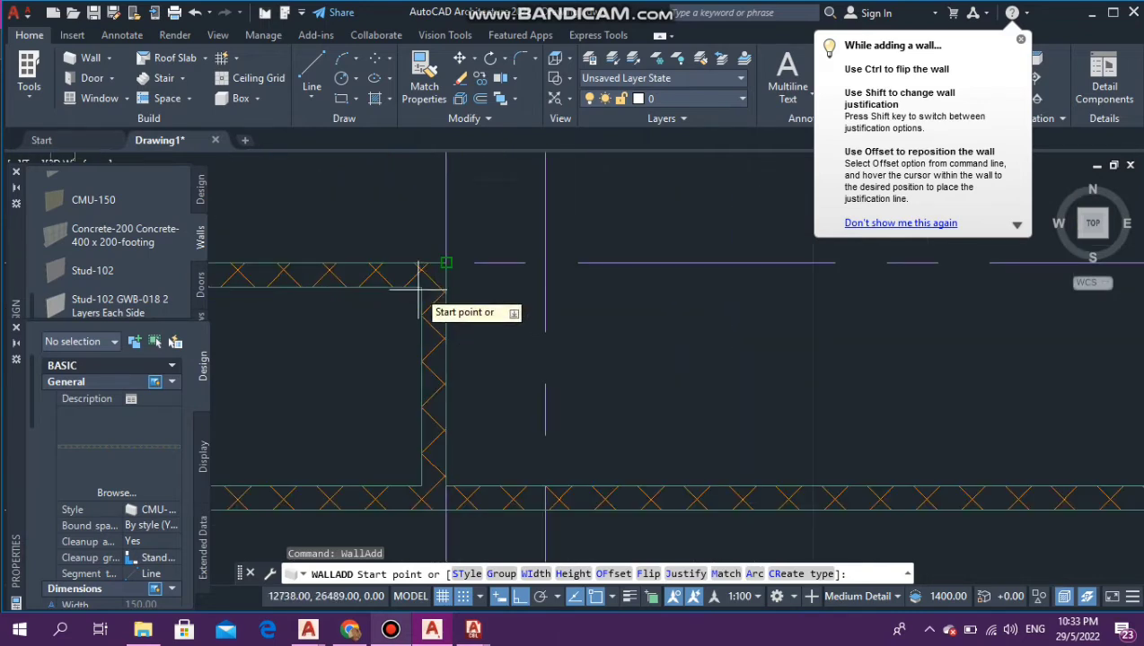
key("F8")
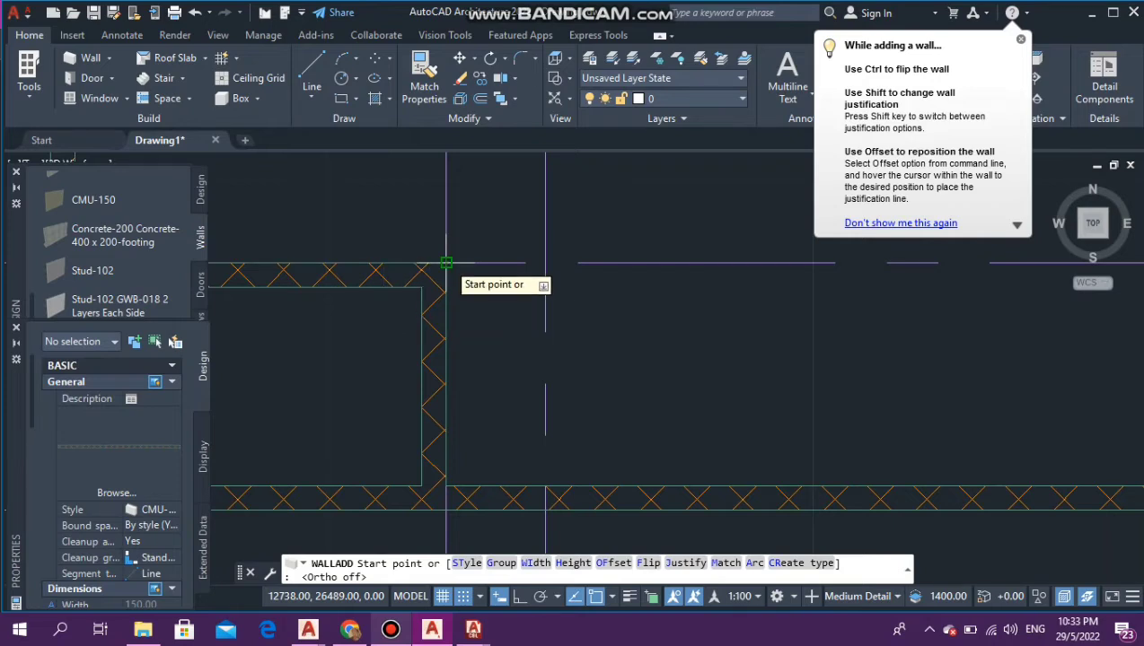
key("shift")
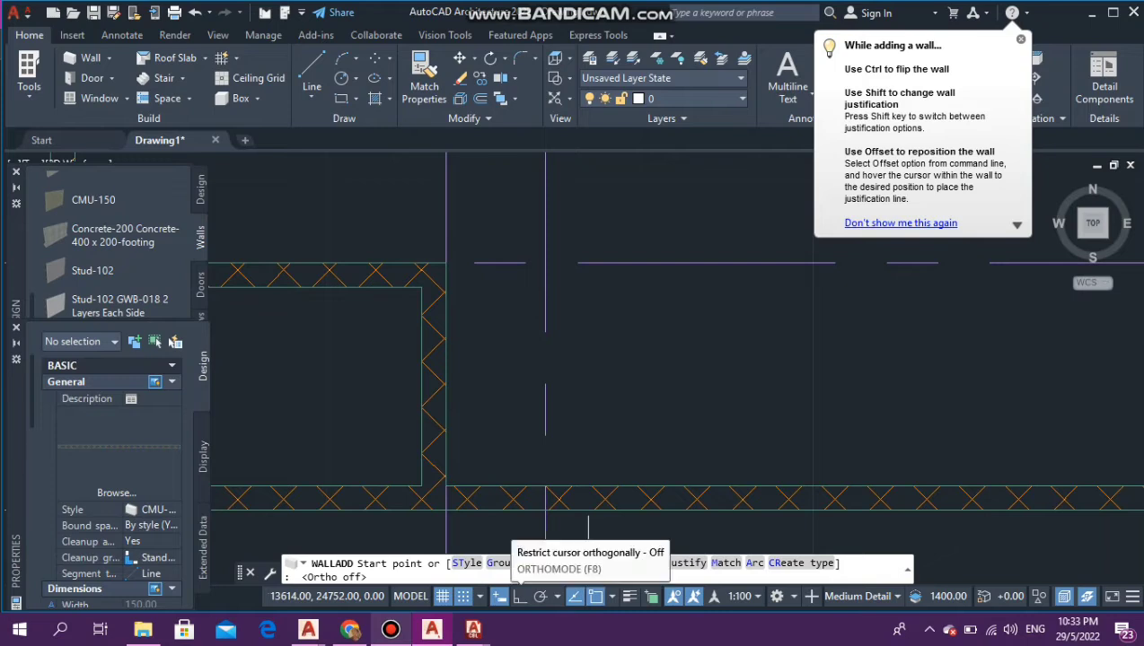
left_click(519, 596)
scroll(490, 532, "down", 4)
scroll(467, 431, "up", 2)
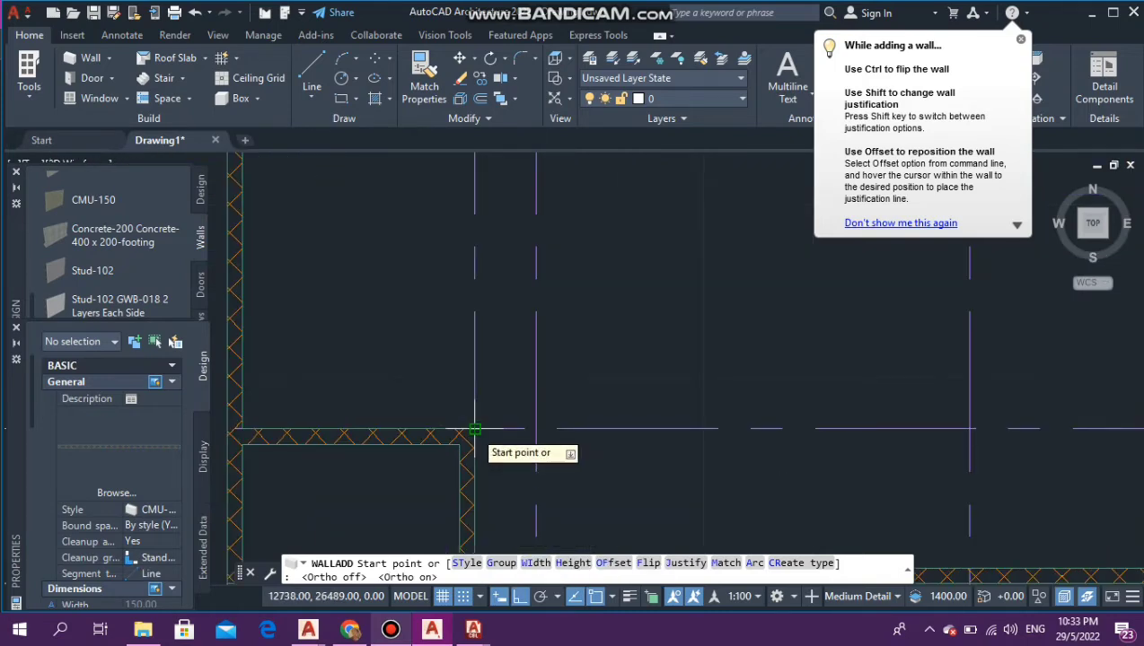
left_click(475, 430)
scroll(458, 395, "down", 2)
scroll(473, 283, "up", 4)
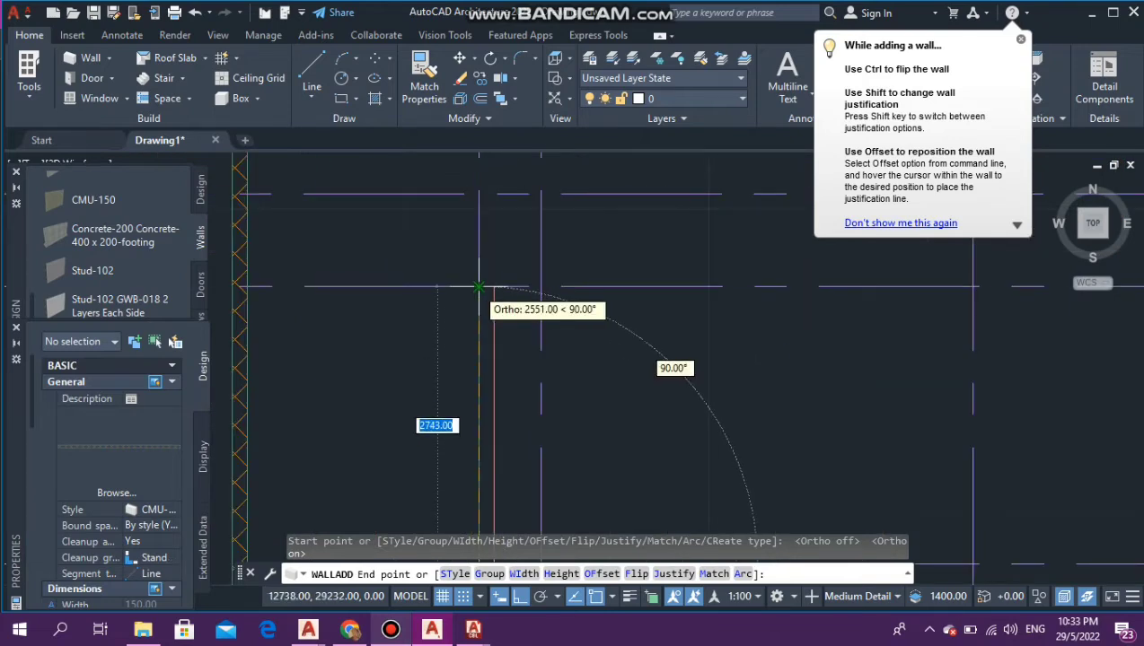
left_click(479, 287)
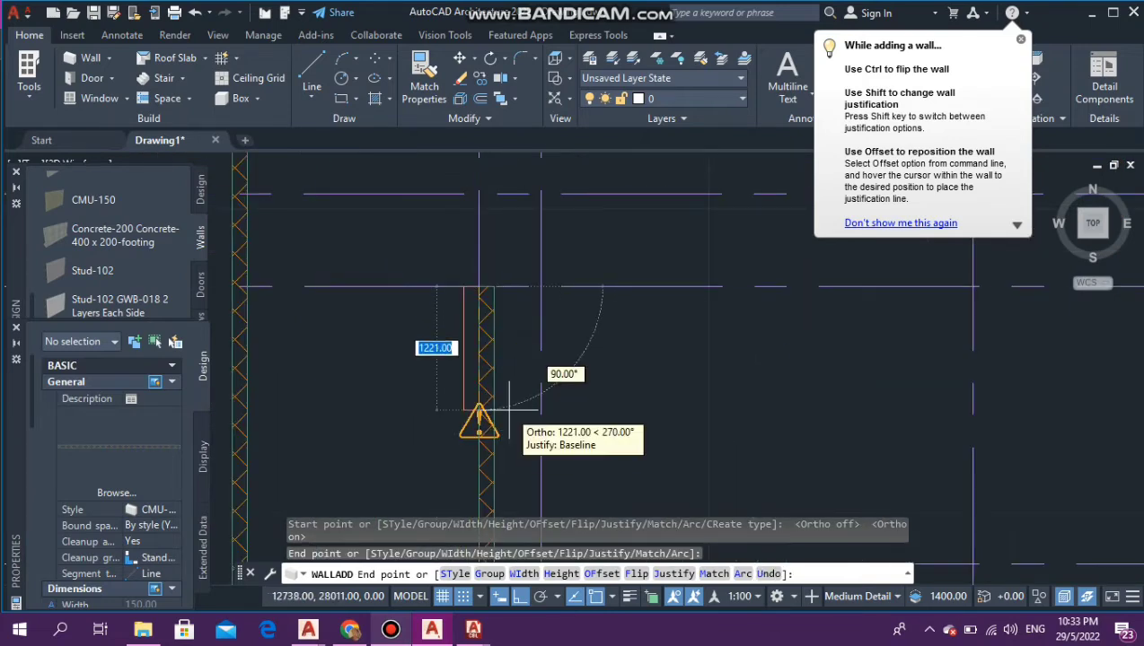
key("Escape")
scroll(470, 330, "down", 2)
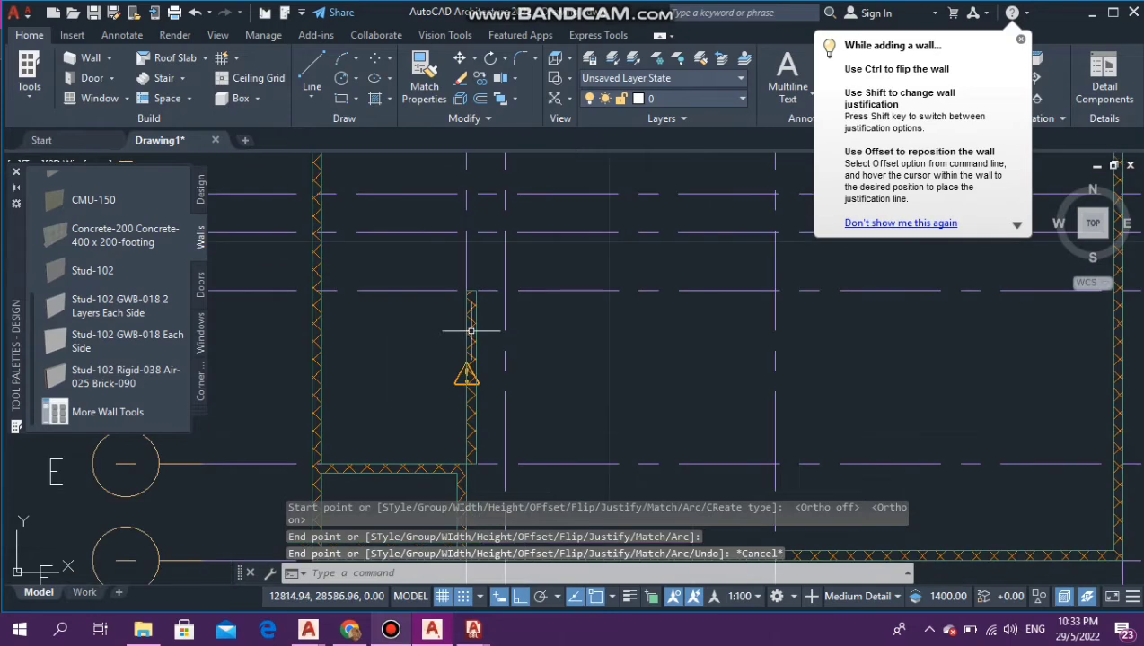
Step: Move the wall between grids E and D by its lower outer corner to the grid 2–E intersection, aligning it with the wall below
scroll(478, 492, "up", 2)
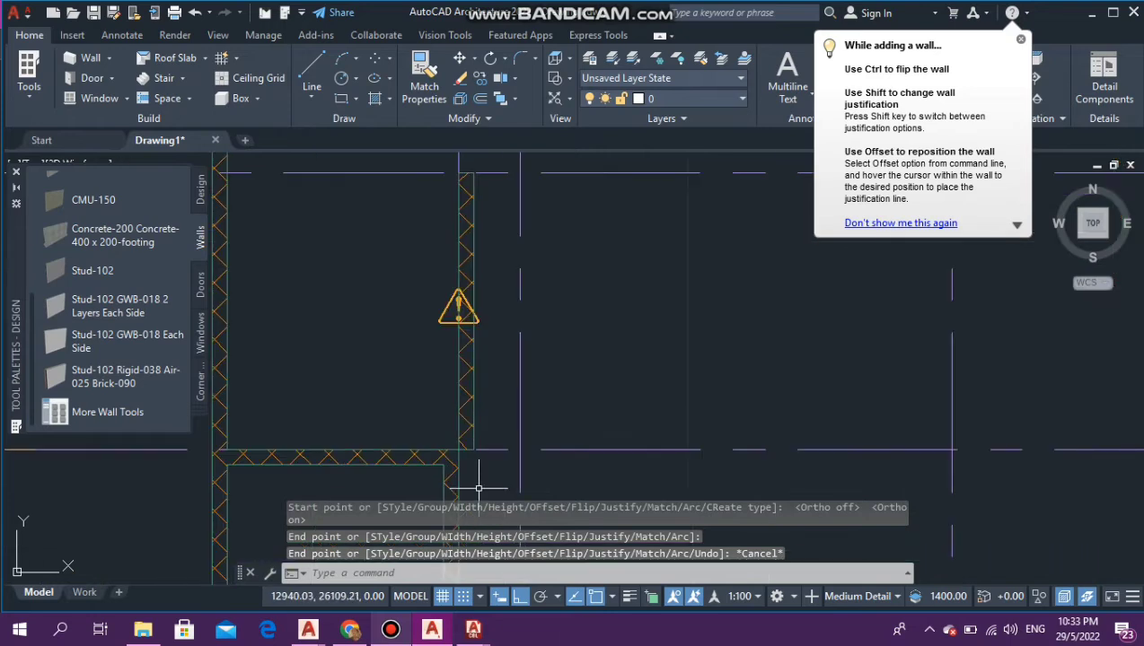
left_click(459, 423)
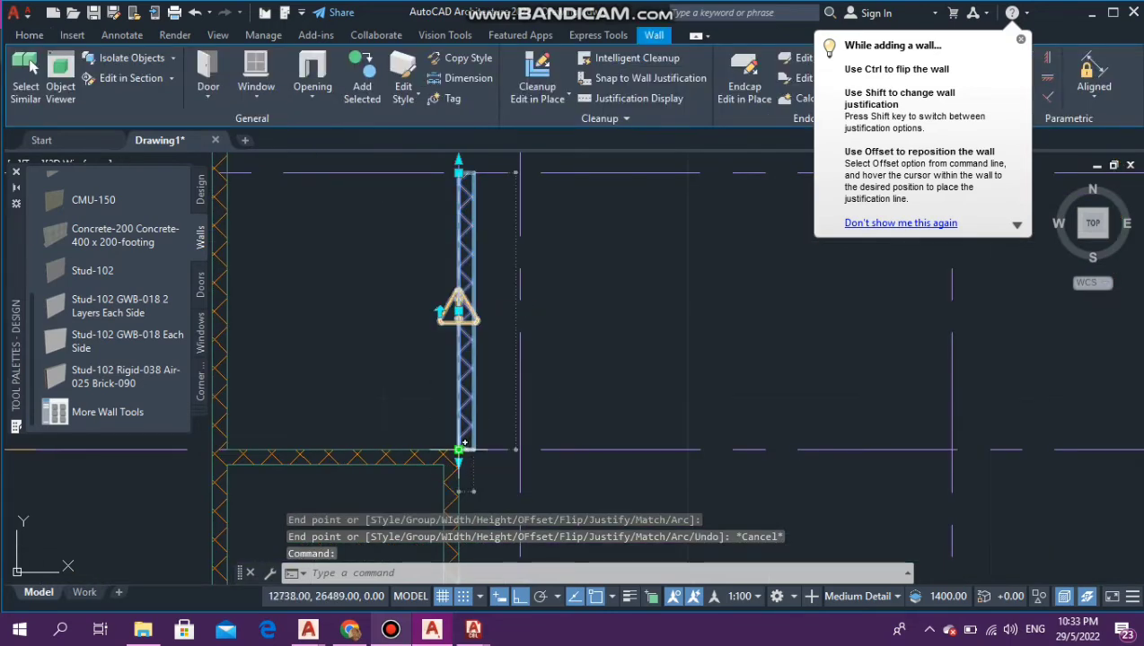
scroll(459, 447, "up", 5)
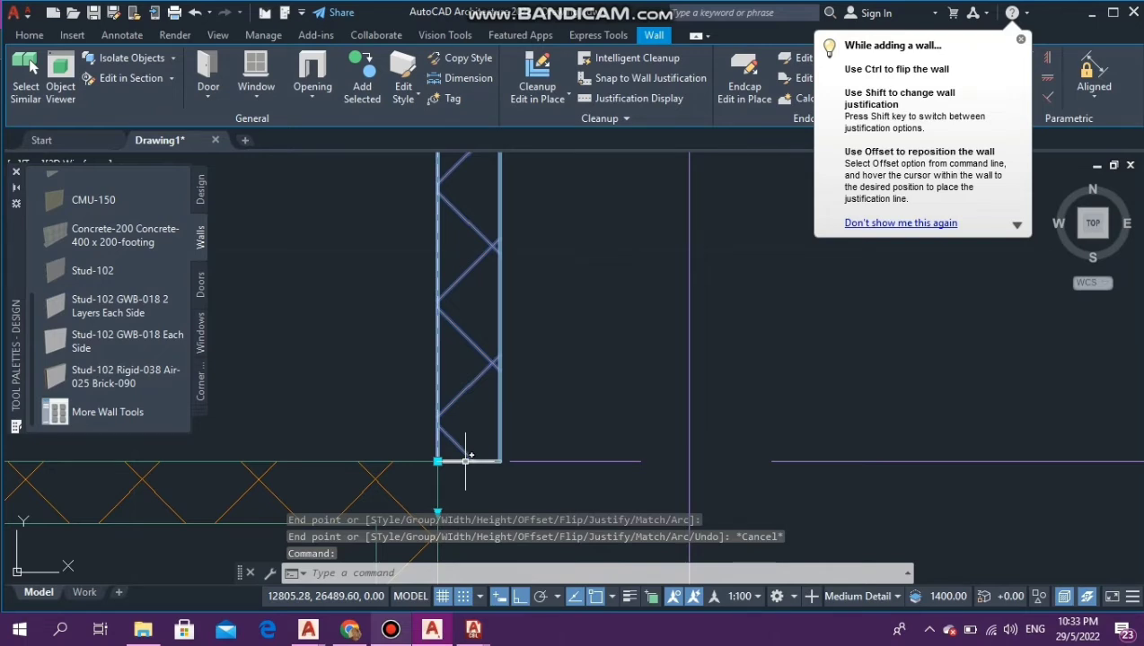
key("Delete")
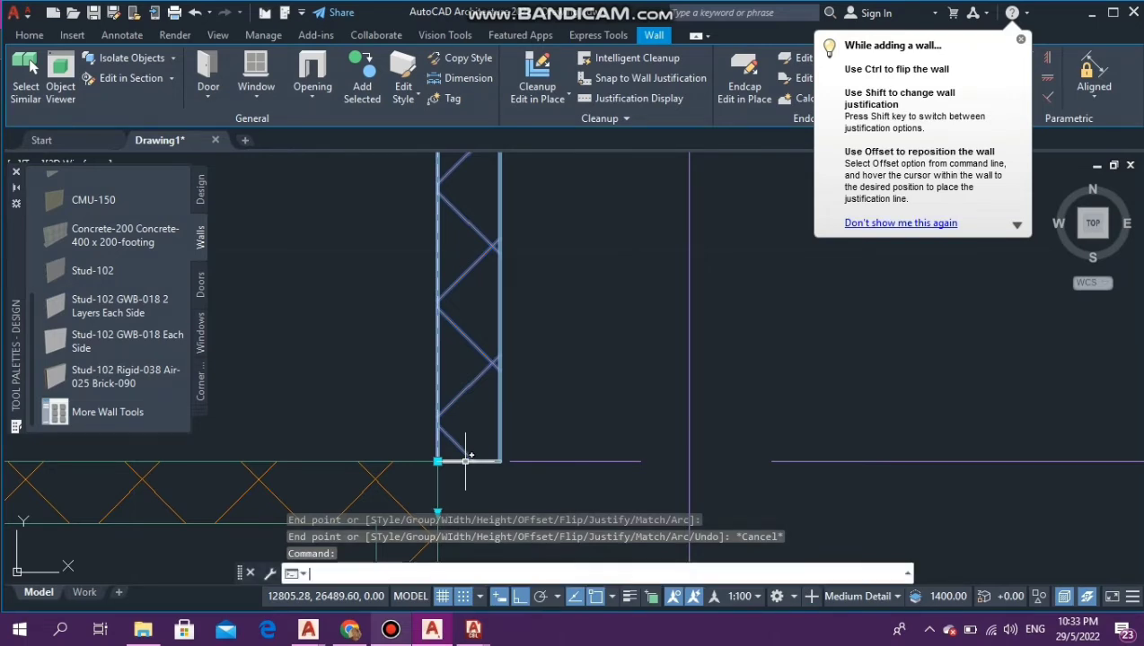
type("m")
key("Return")
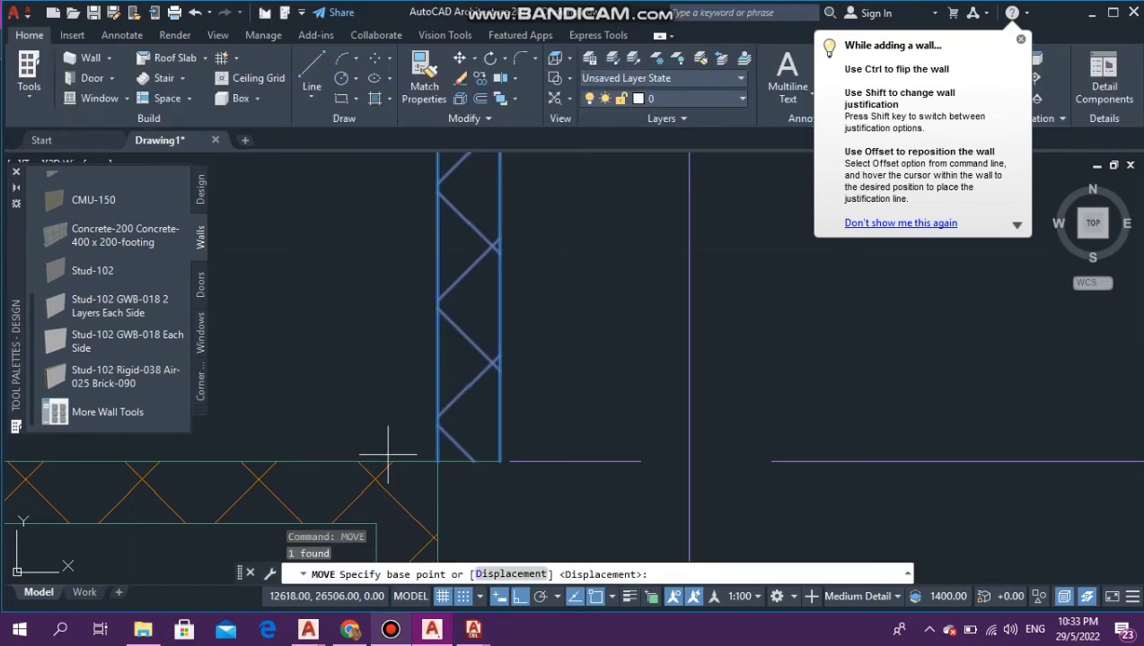
left_click(500, 462)
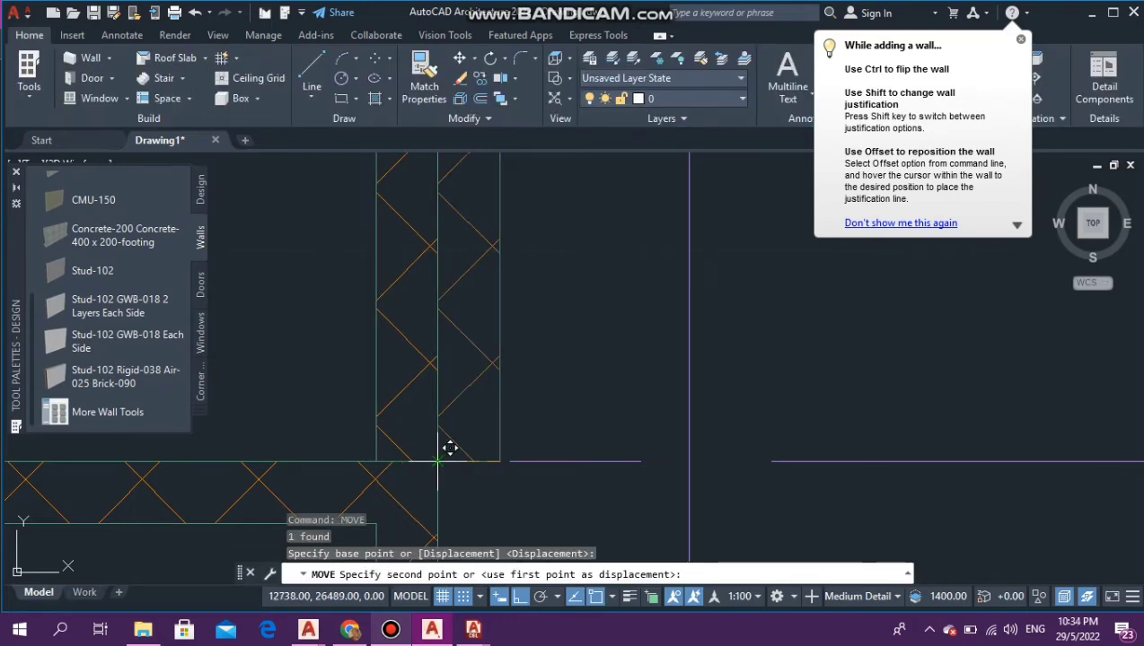
left_click(437, 461)
scroll(408, 471, "down", 3)
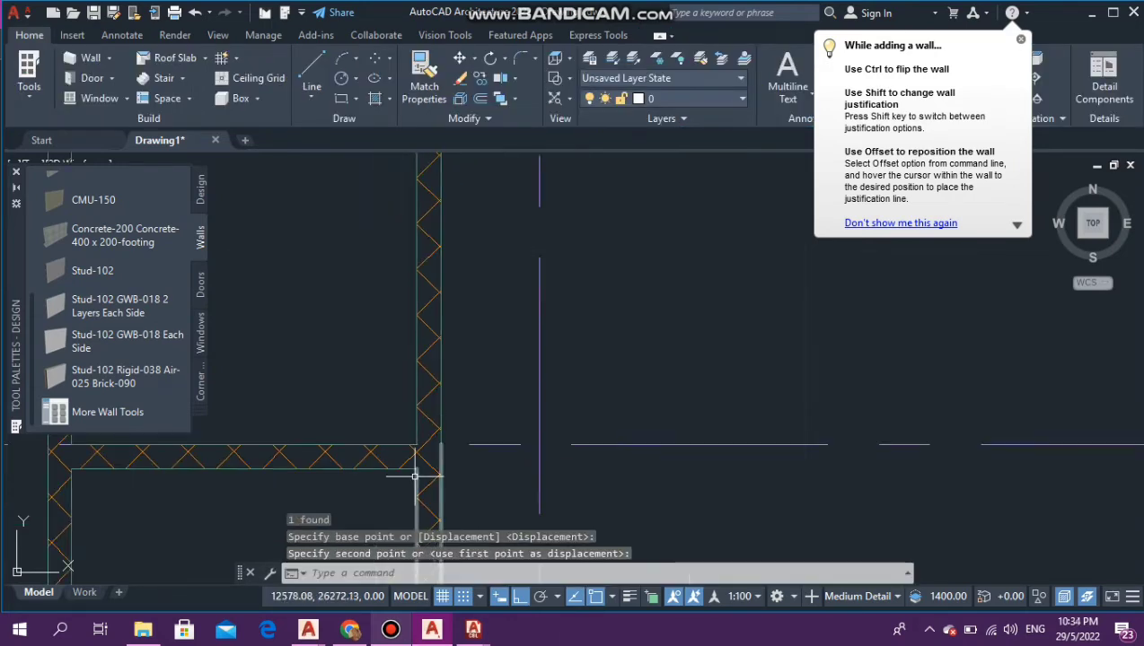
scroll(417, 458, "down", 2)
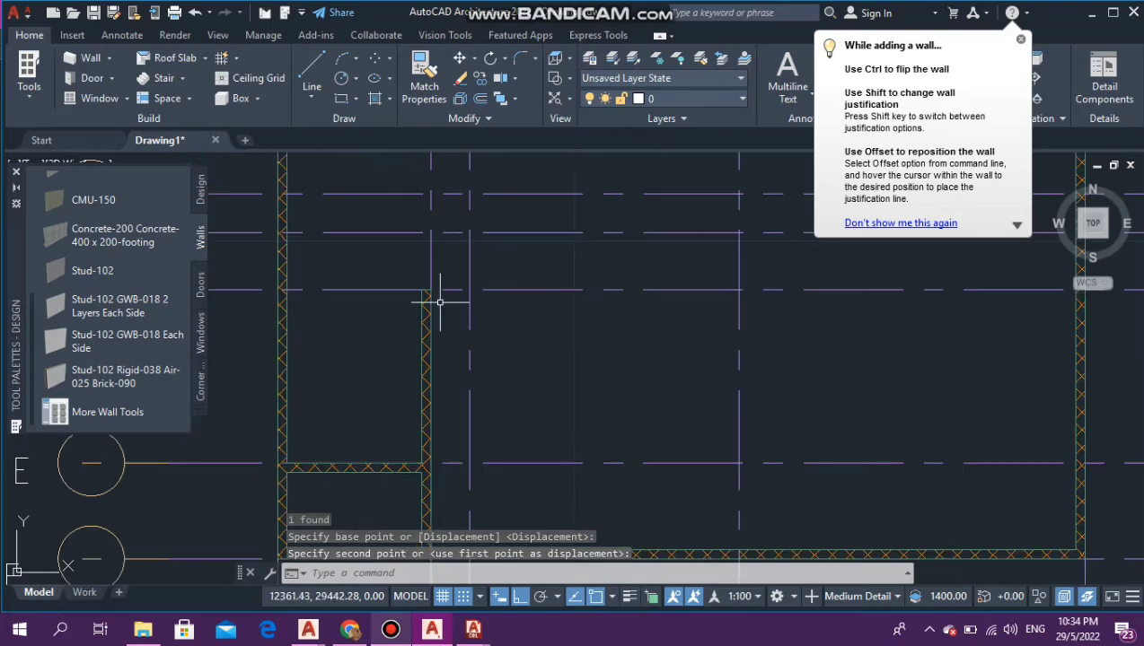
Step: Draw a CMU-150 wall along grid line D from grid 2 to grid 4, and continue it down grid line 4 to grid F
scroll(425, 379, "down", 3)
scroll(423, 386, "up", 2)
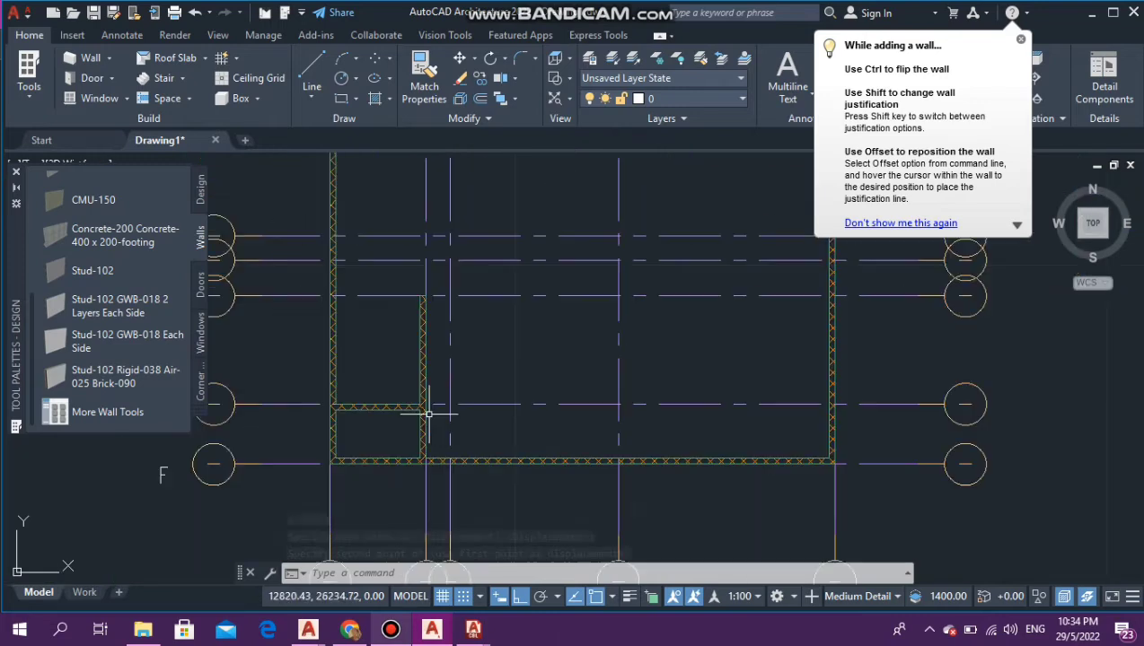
scroll(419, 296, "up", 1)
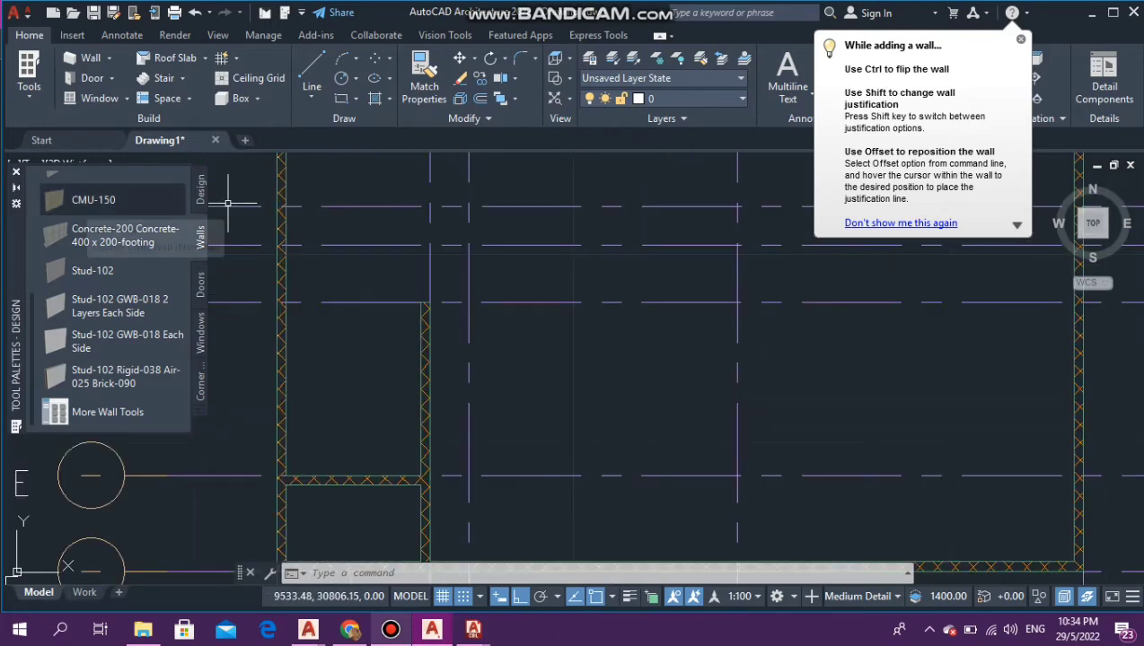
key("ctrl+1")
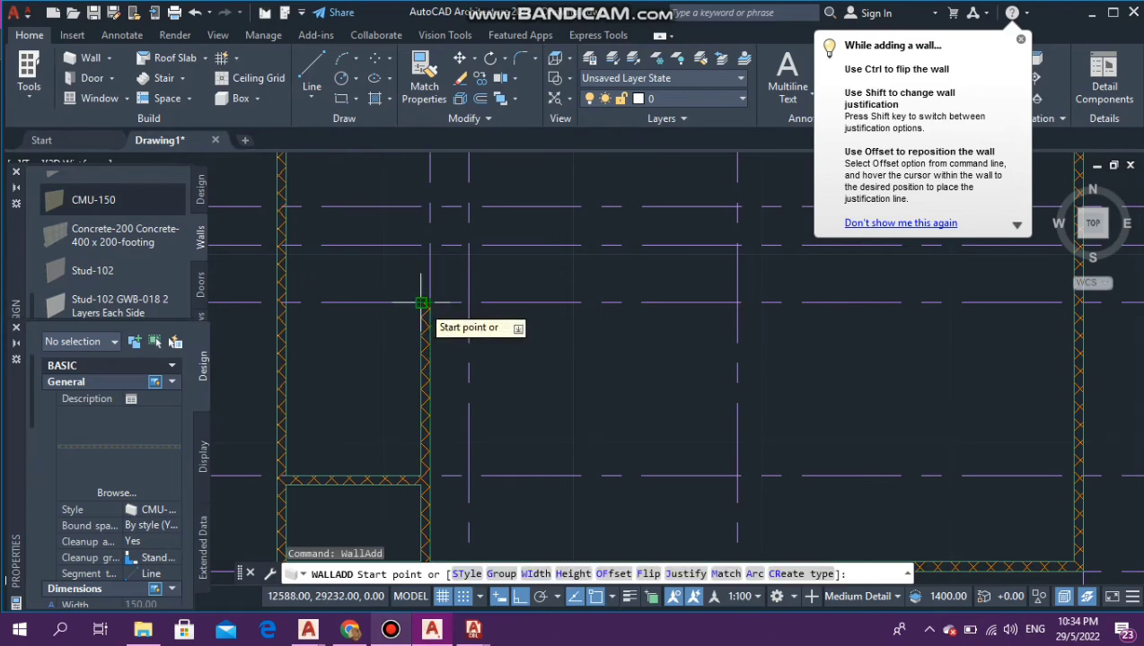
left_click(422, 304)
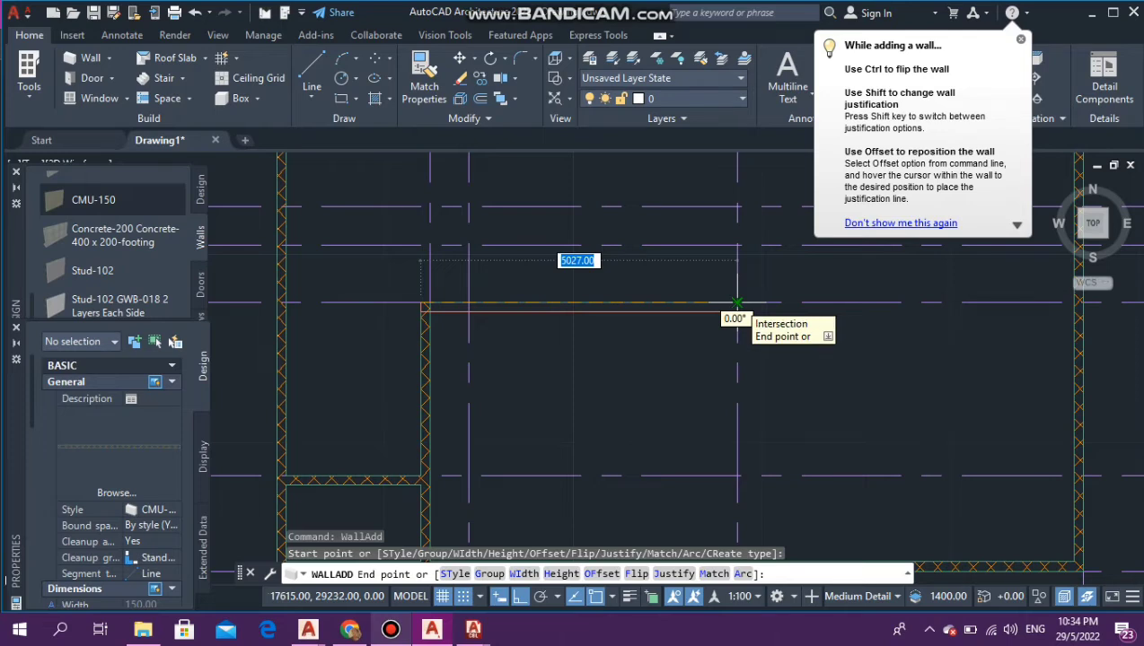
left_click(736, 304)
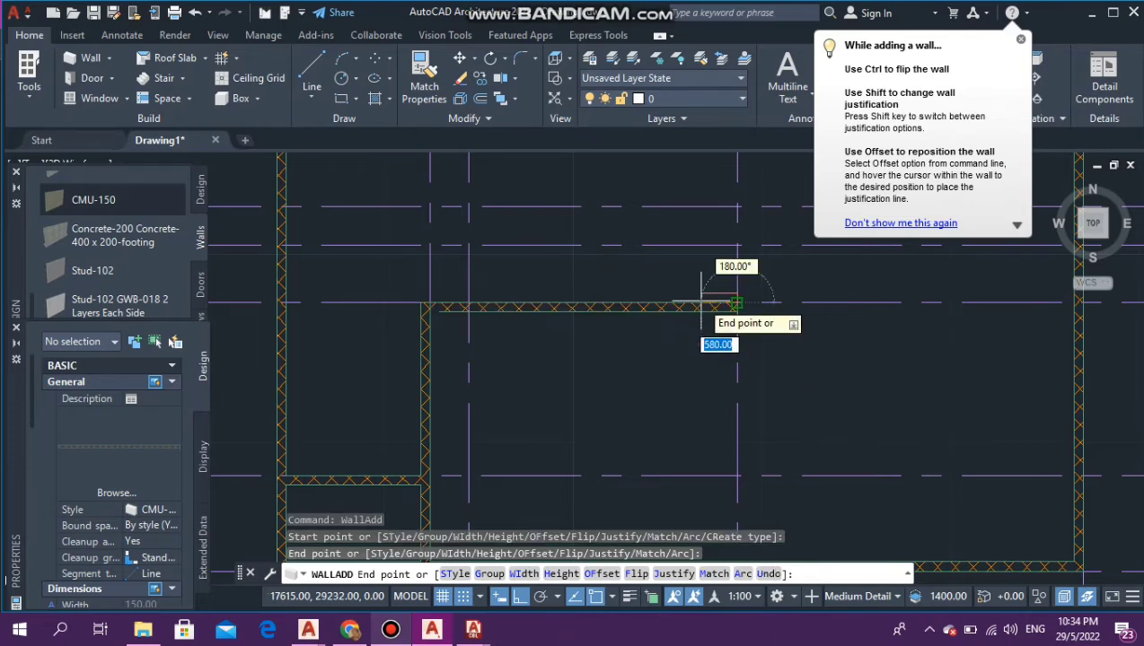
scroll(736, 303, "down", 2)
scroll(727, 384, "up", 2)
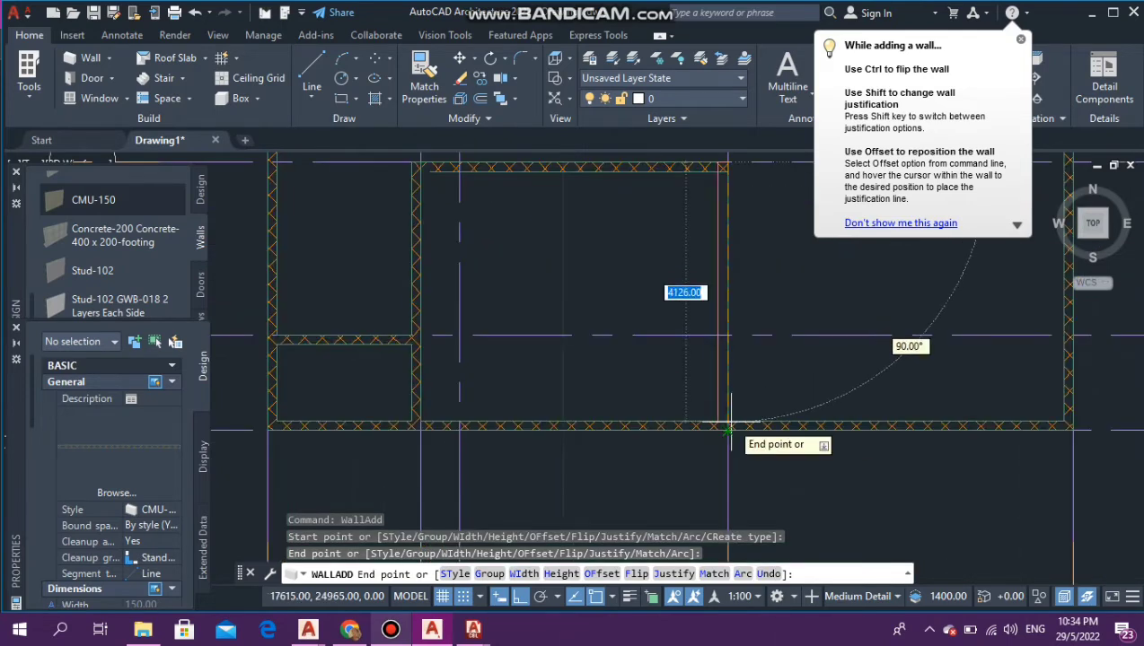
left_click(729, 424)
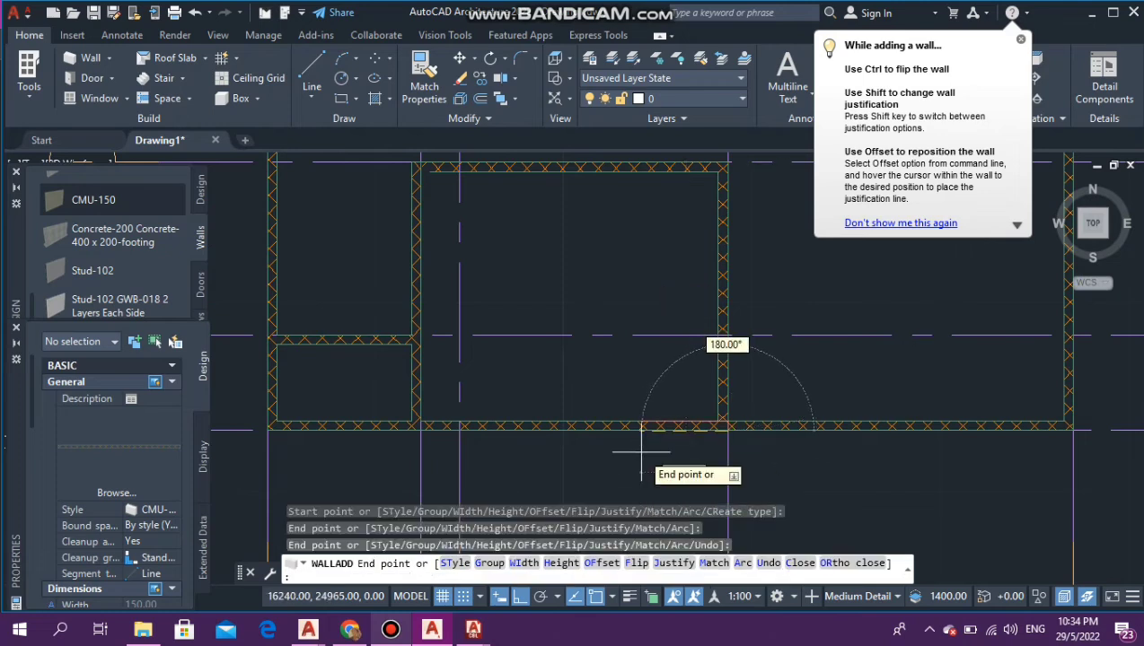
key("Escape")
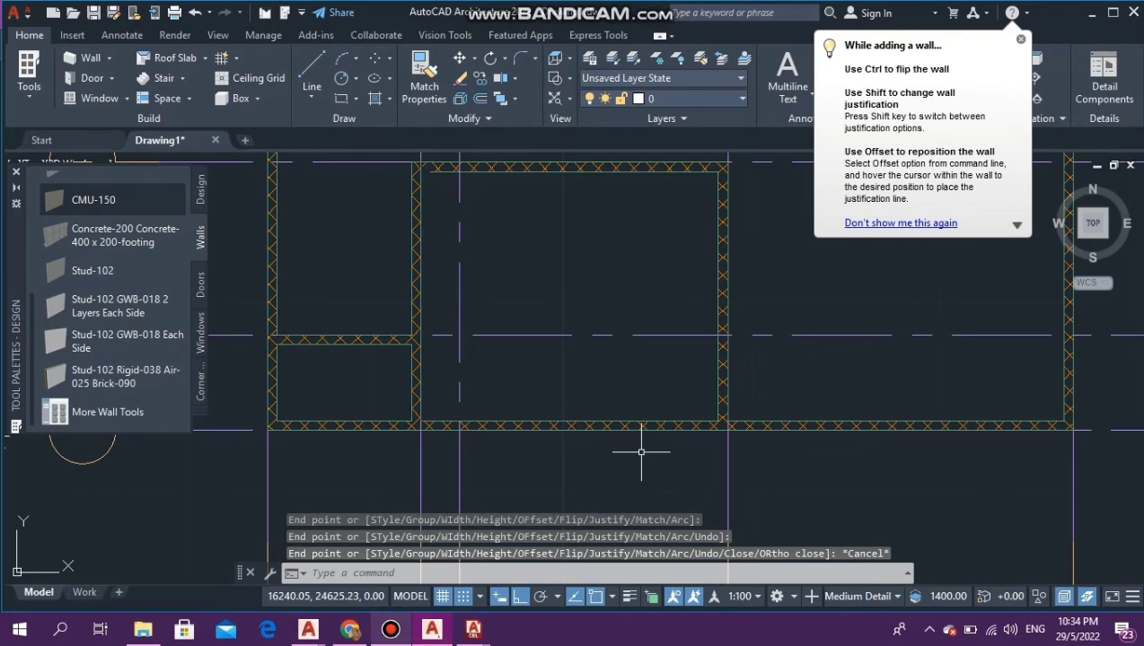
Step: Examine the wall layout against the grid, from the small room near grid 1–F up to the exterior corner at grid 1–A
scroll(493, 322, "down", 4)
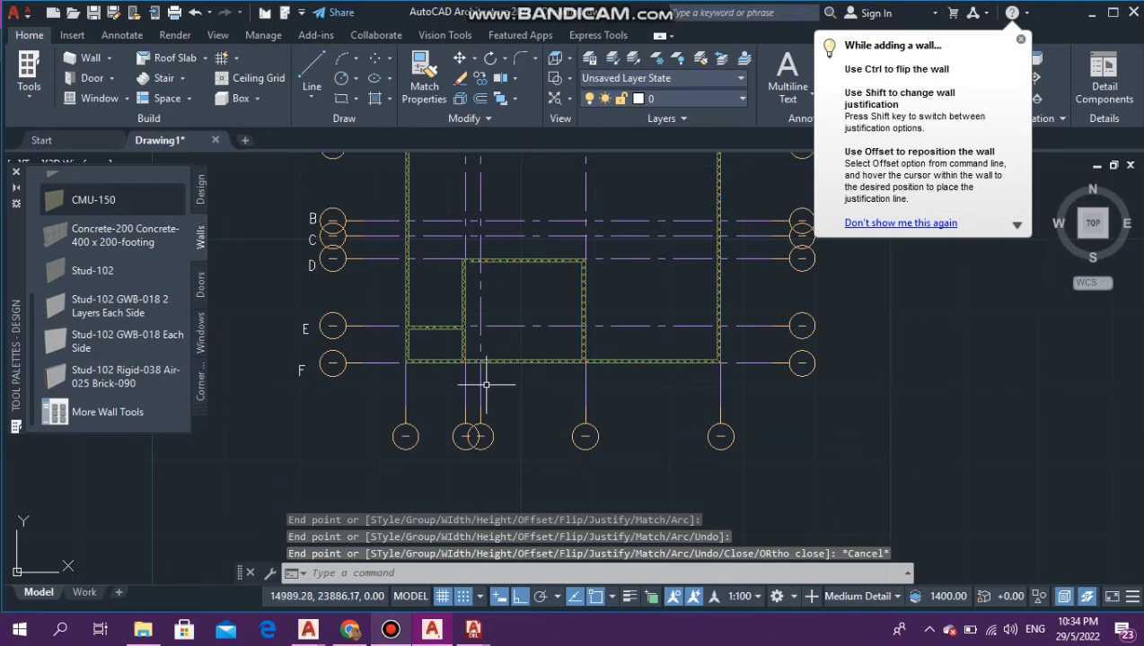
scroll(483, 330, "up", 2)
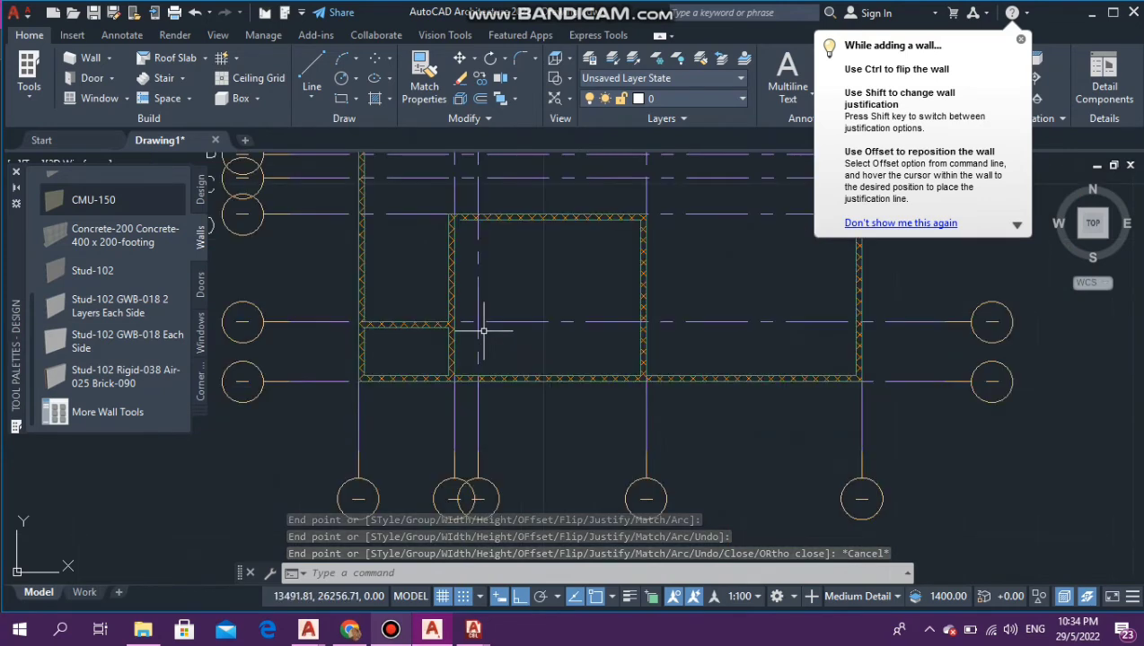
scroll(401, 362, "up", 4)
scroll(401, 362, "down", 2)
scroll(409, 352, "down", 1)
scroll(429, 357, "down", 2)
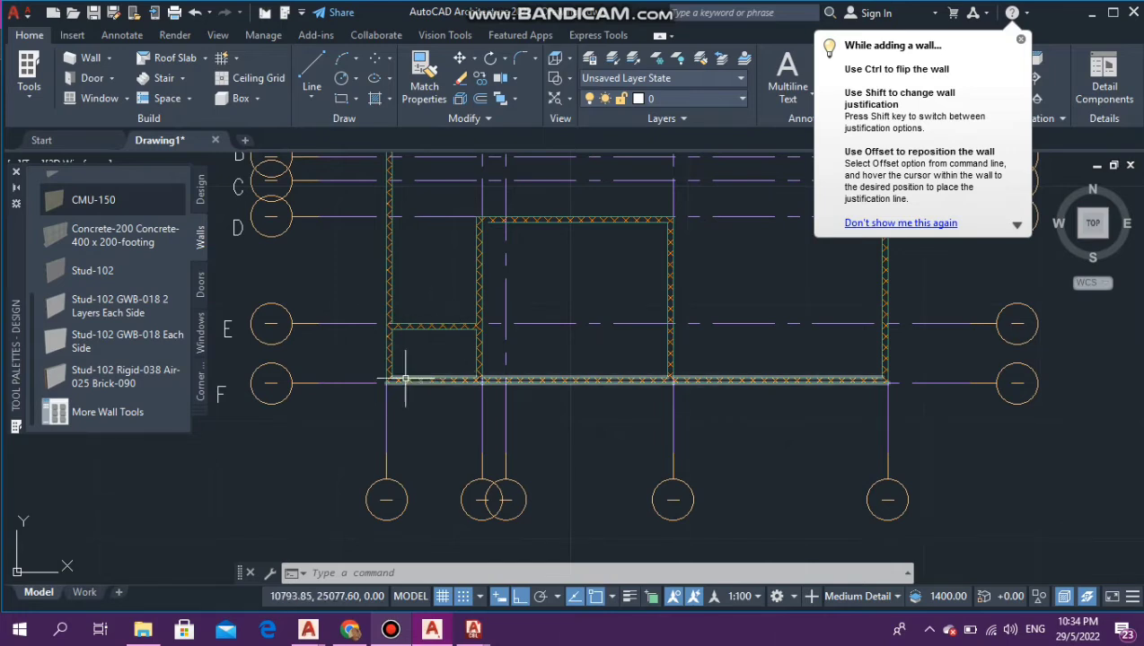
scroll(406, 355, "up", 2)
scroll(406, 355, "down", 3)
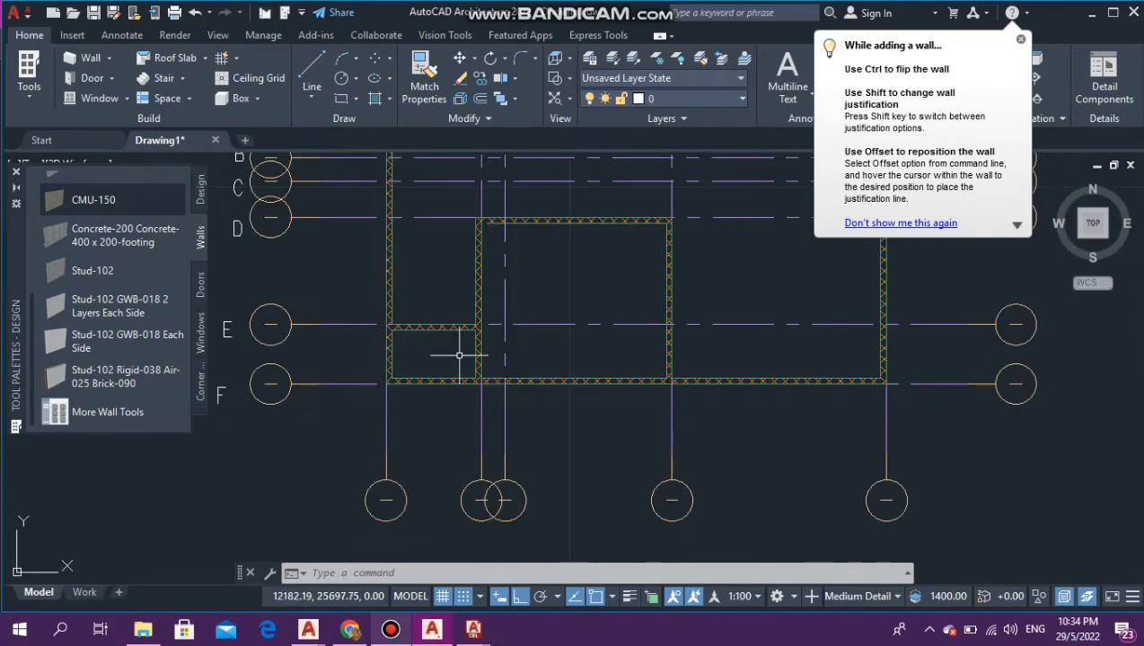
scroll(461, 364, "down", 2)
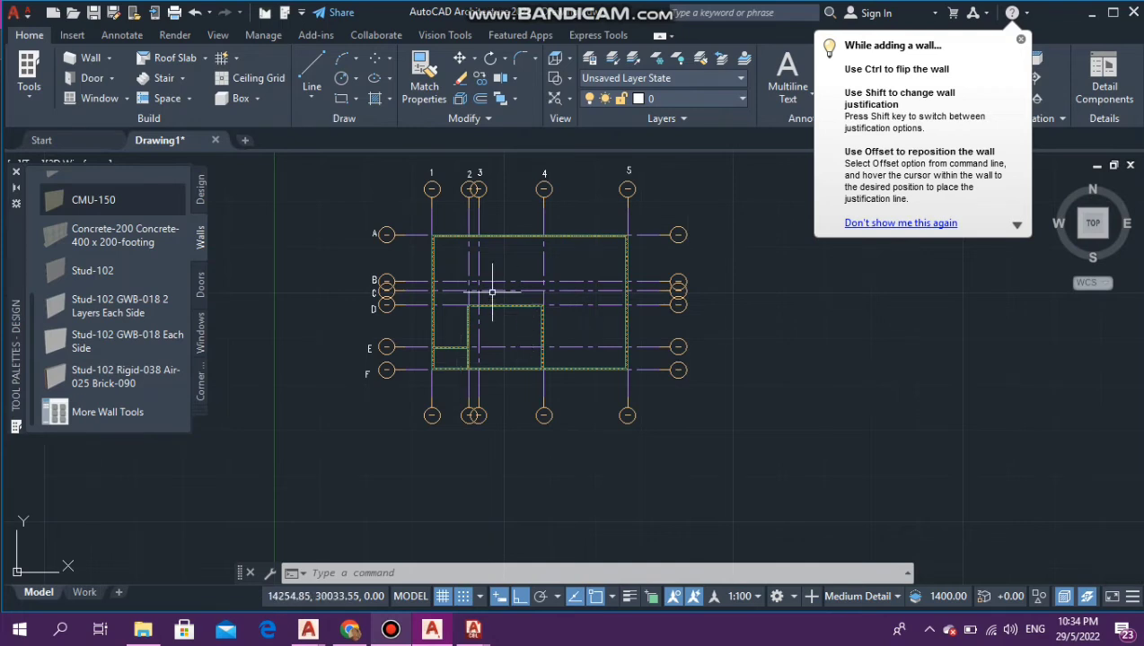
scroll(473, 302, "up", 2)
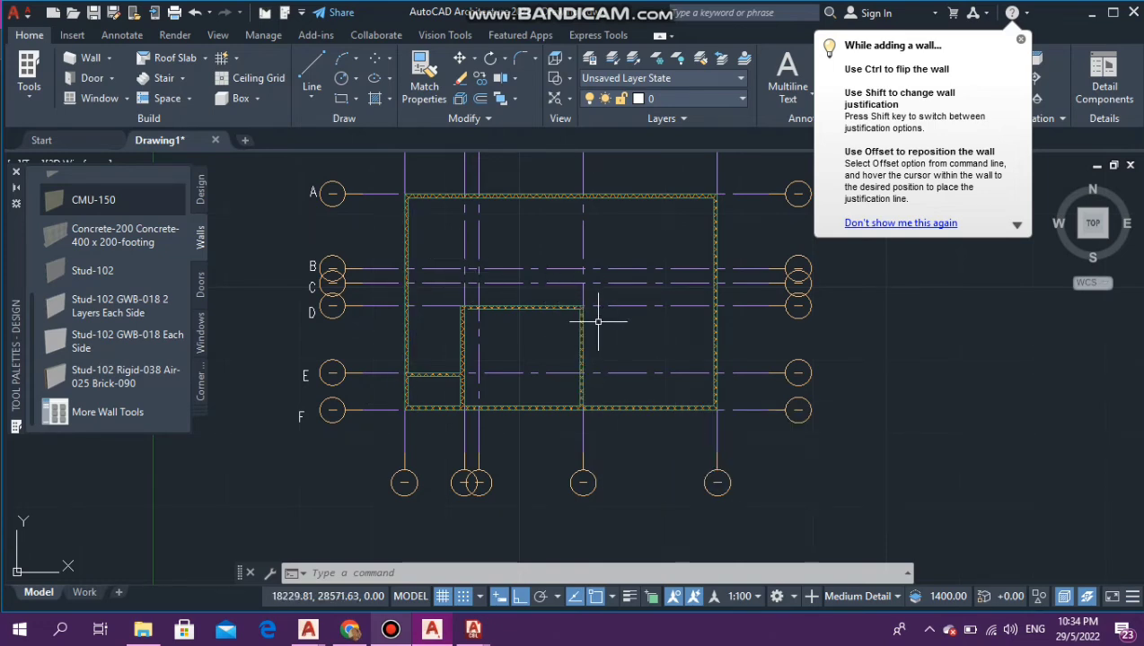
scroll(418, 190, "up", 2)
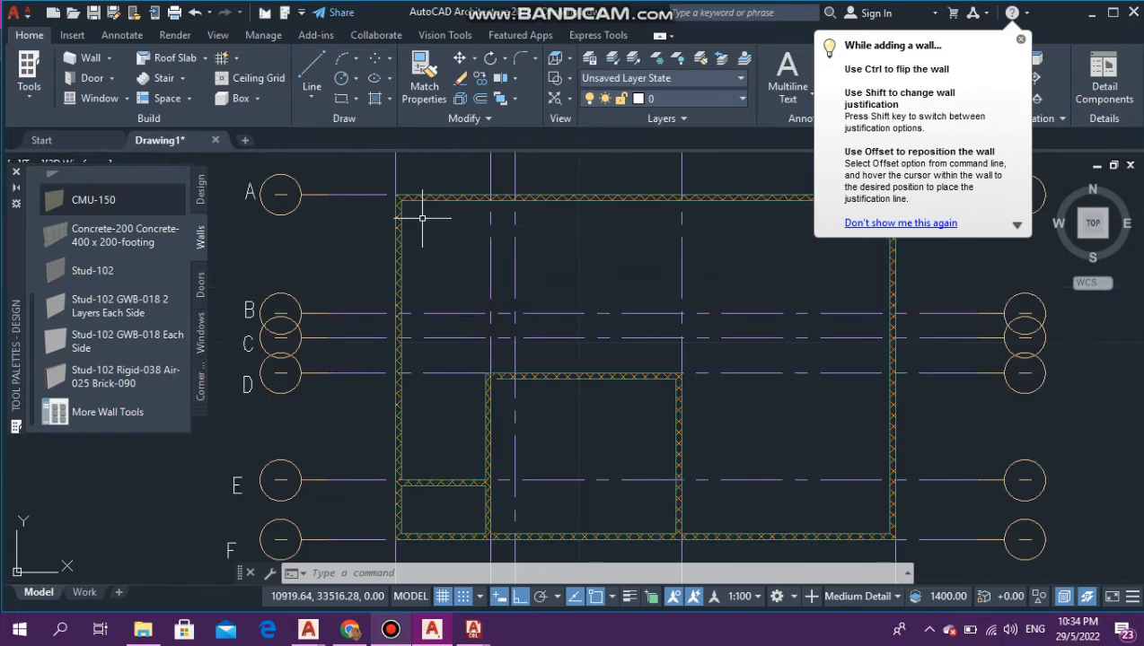
scroll(467, 369, "down", 2)
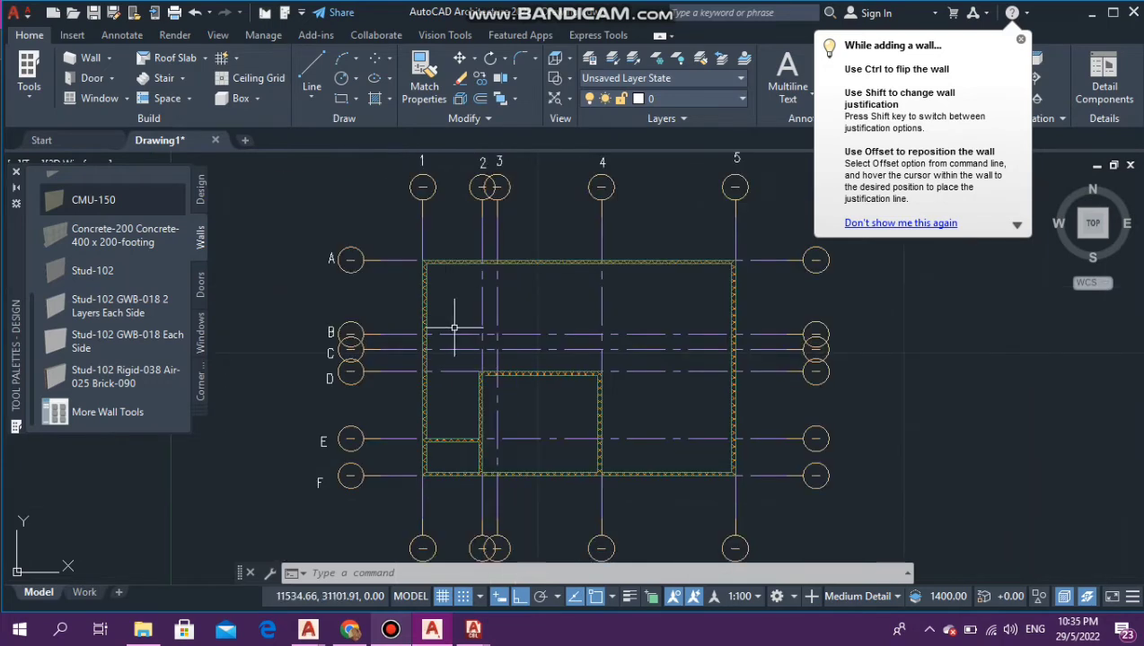
Step: Draw a CMU-150 wall down grid line 3 from the exterior wall on grid A to grid B
scroll(473, 321, "up", 2)
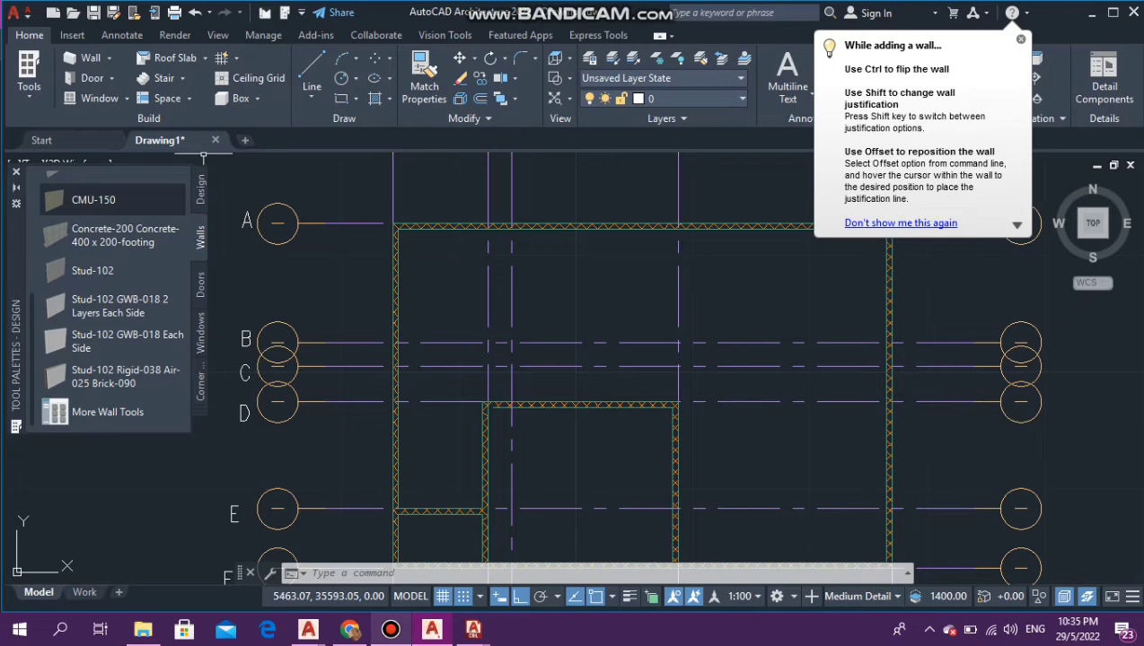
left_click(94, 200)
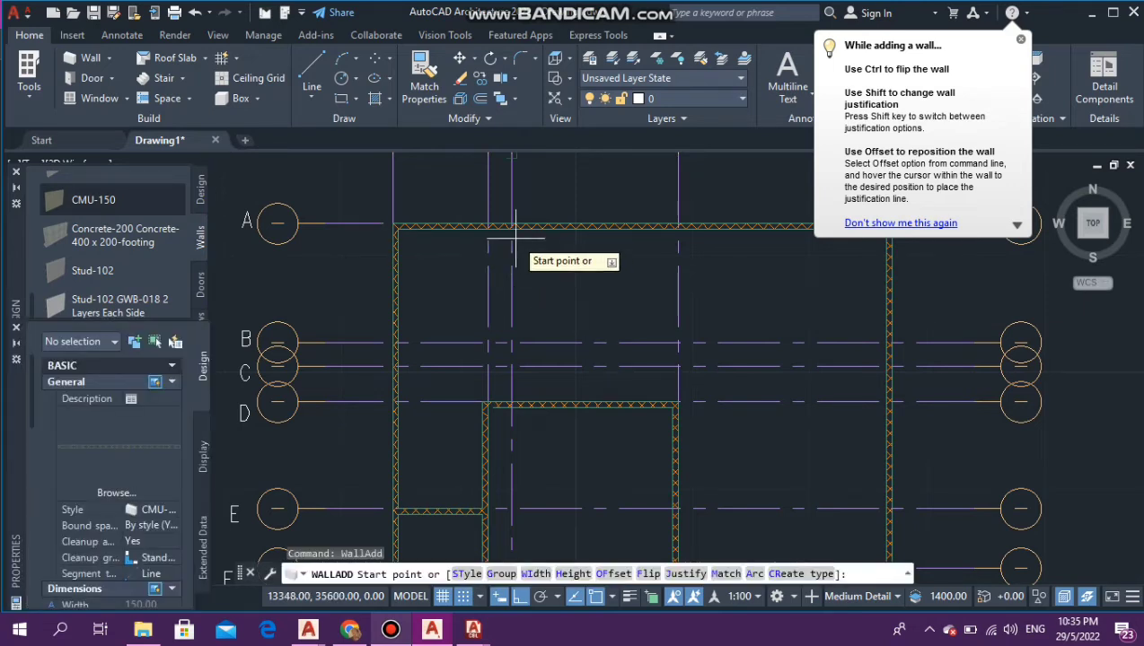
left_click(510, 226)
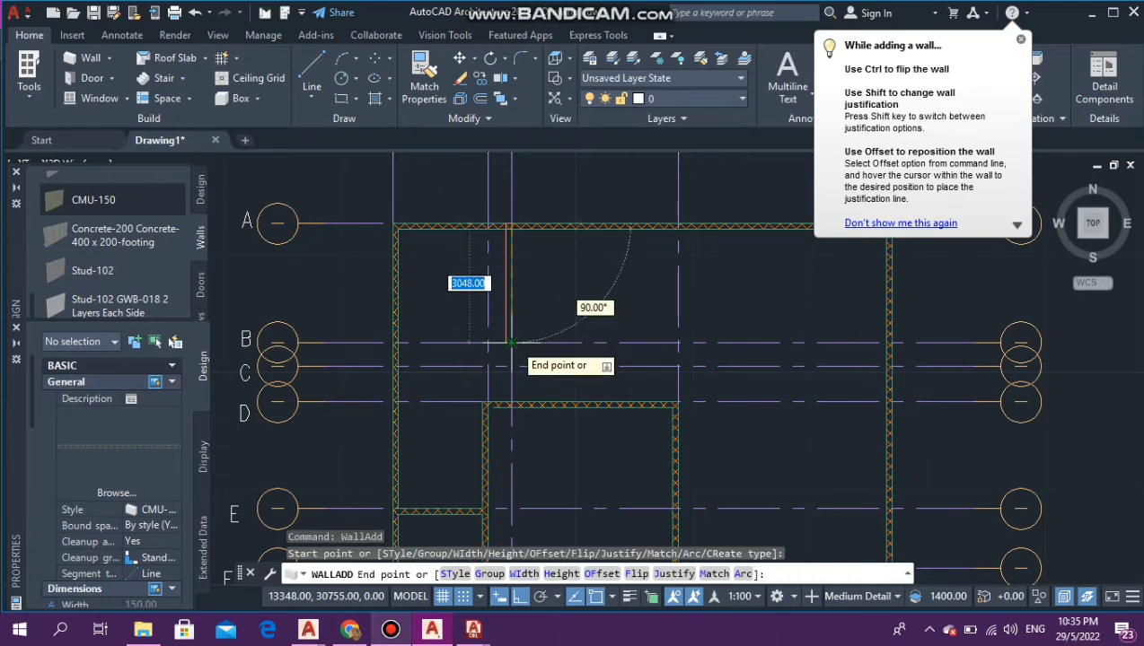
left_click(511, 342)
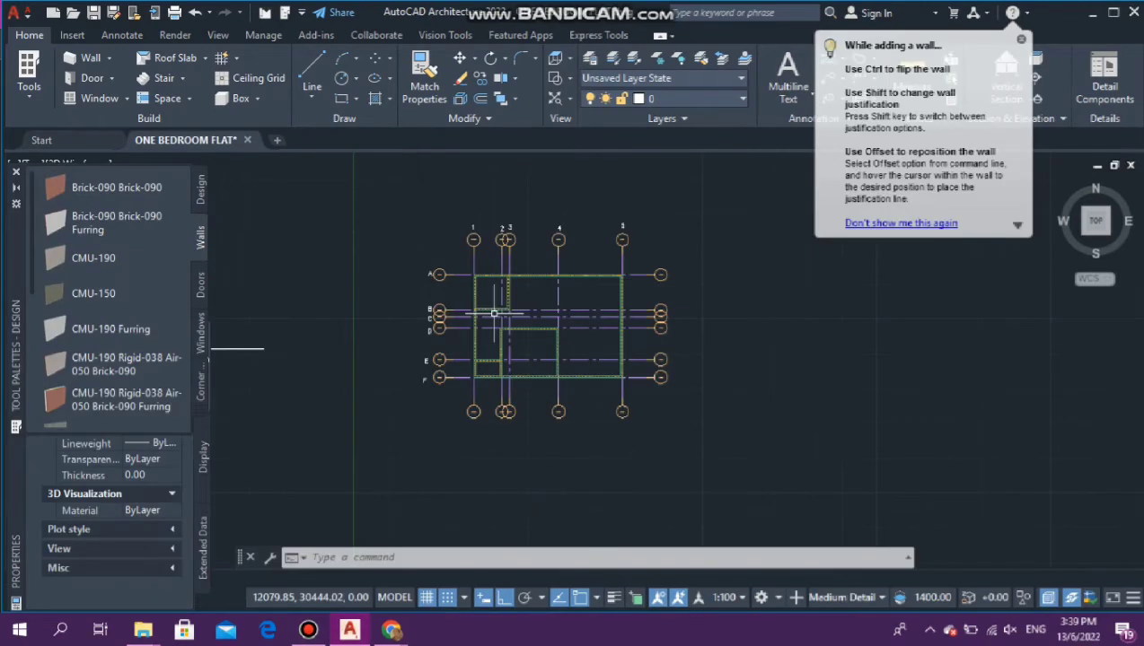
Step: Inspect the partition walls across the plan and the open area between the grid 4–D corner and the exterior wall on grid 5
scroll(587, 180, "up", 2)
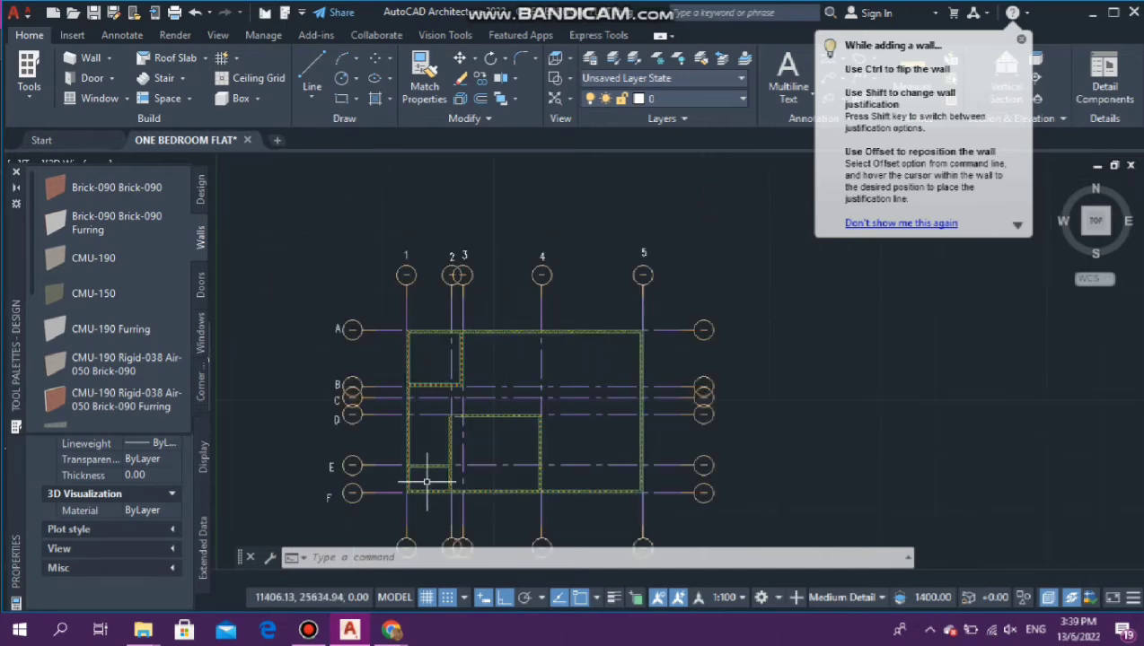
scroll(521, 440, "down", 2)
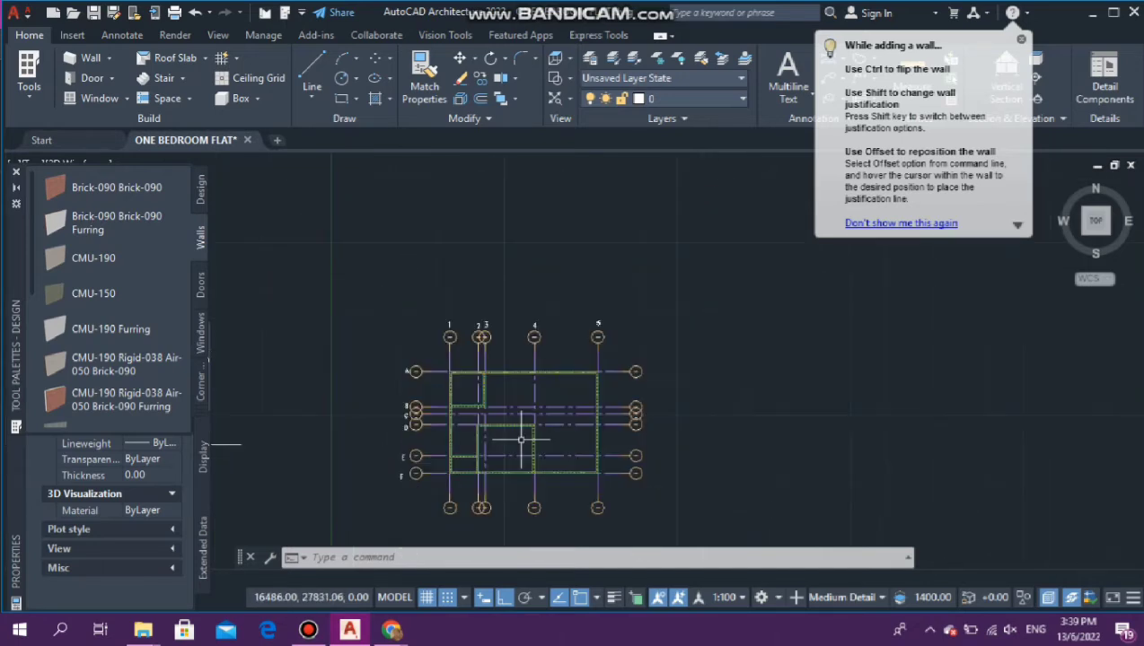
scroll(560, 474, "up", 4)
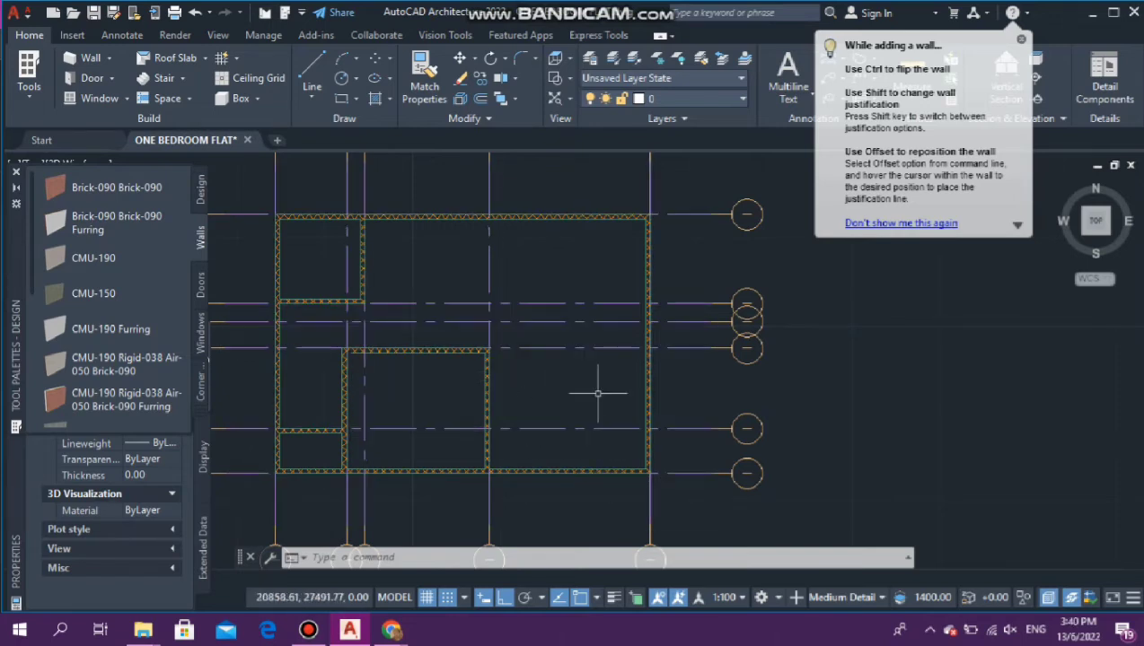
scroll(272, 390, "down", 3)
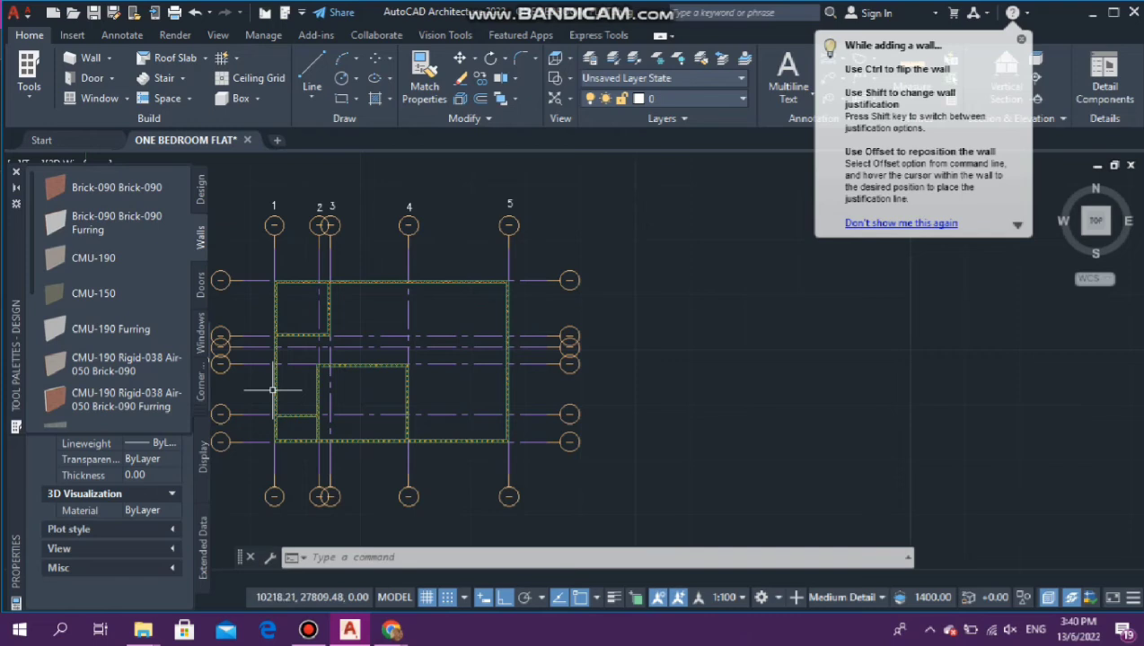
scroll(272, 389, "up", 5)
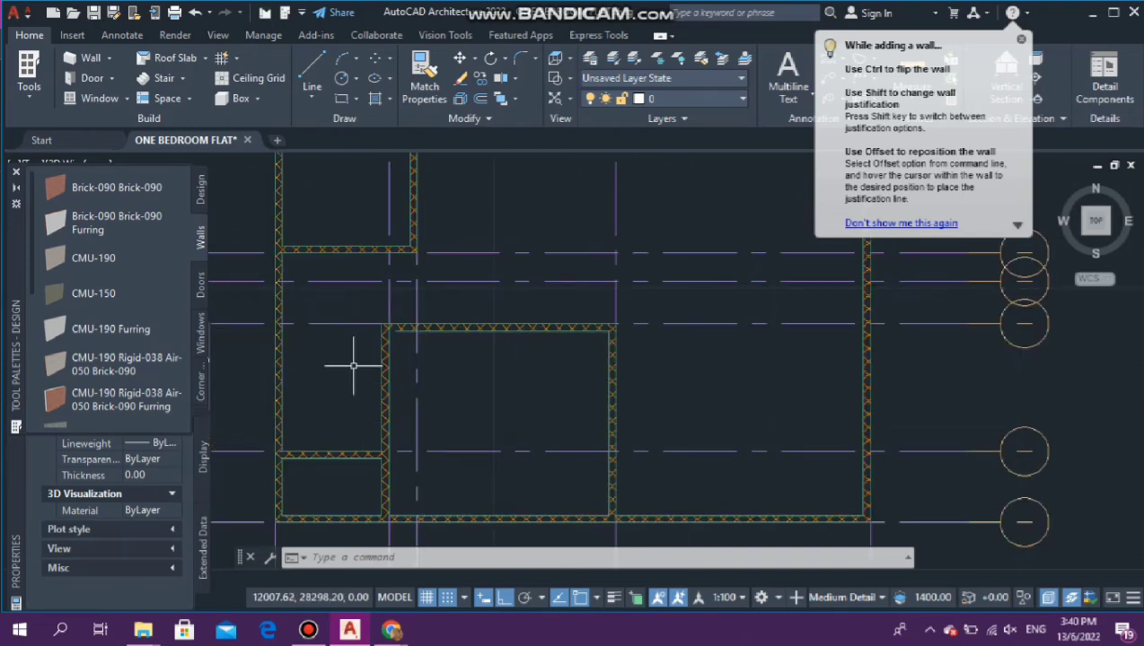
scroll(363, 362, "down", 2)
scroll(429, 378, "up", 4)
scroll(429, 377, "down", 2)
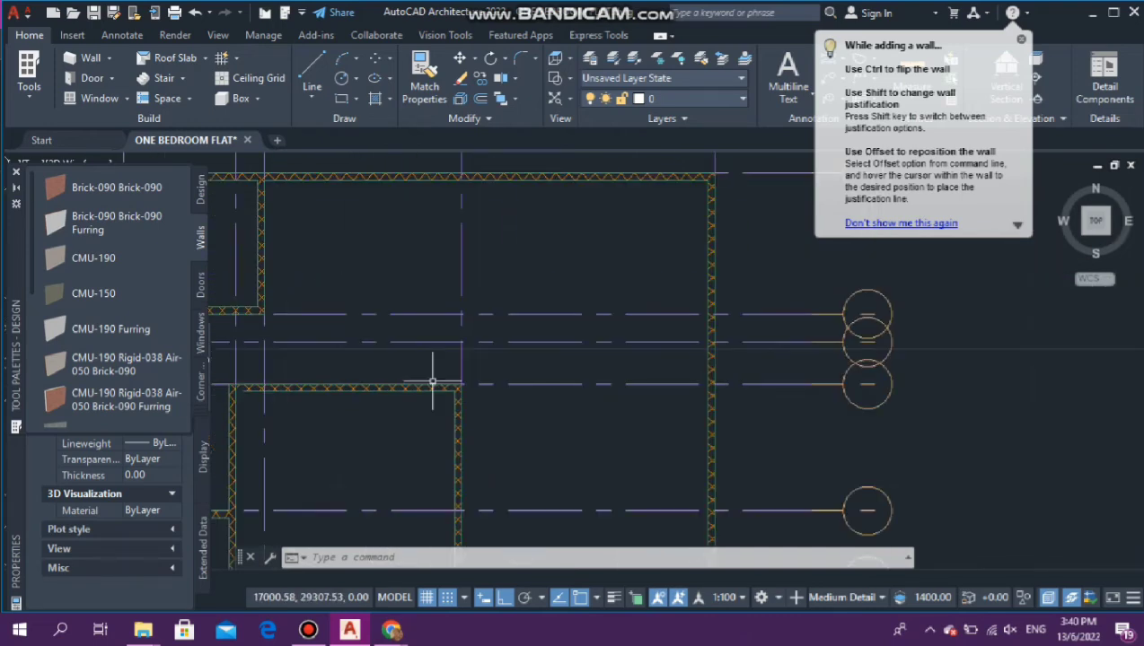
scroll(359, 413, "down", 2)
scroll(365, 400, "up", 2)
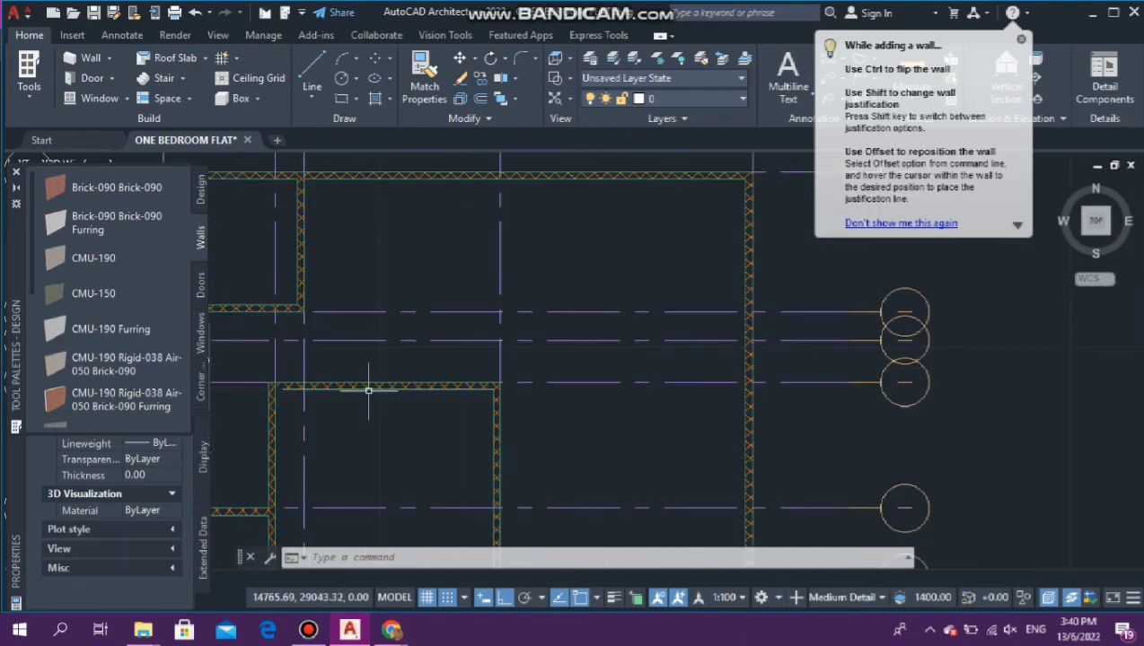
Step: Try to extend the room walls meeting at the grid 4–D corner using the Extend command
type("extend")
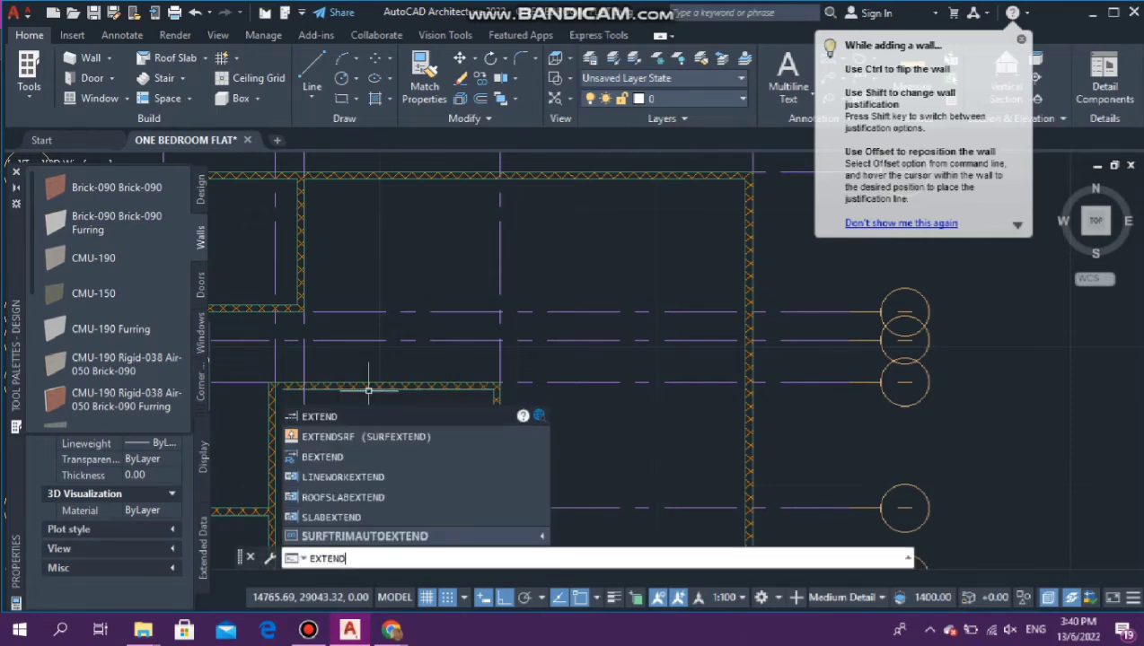
key("Return")
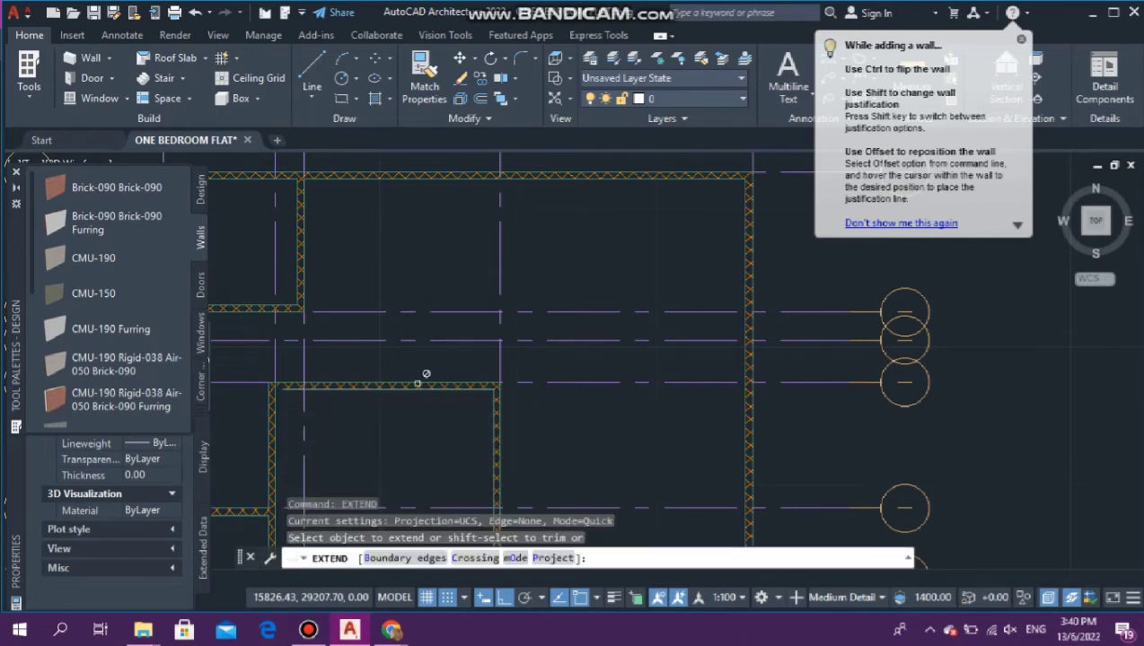
left_click(418, 385)
left_click(496, 393)
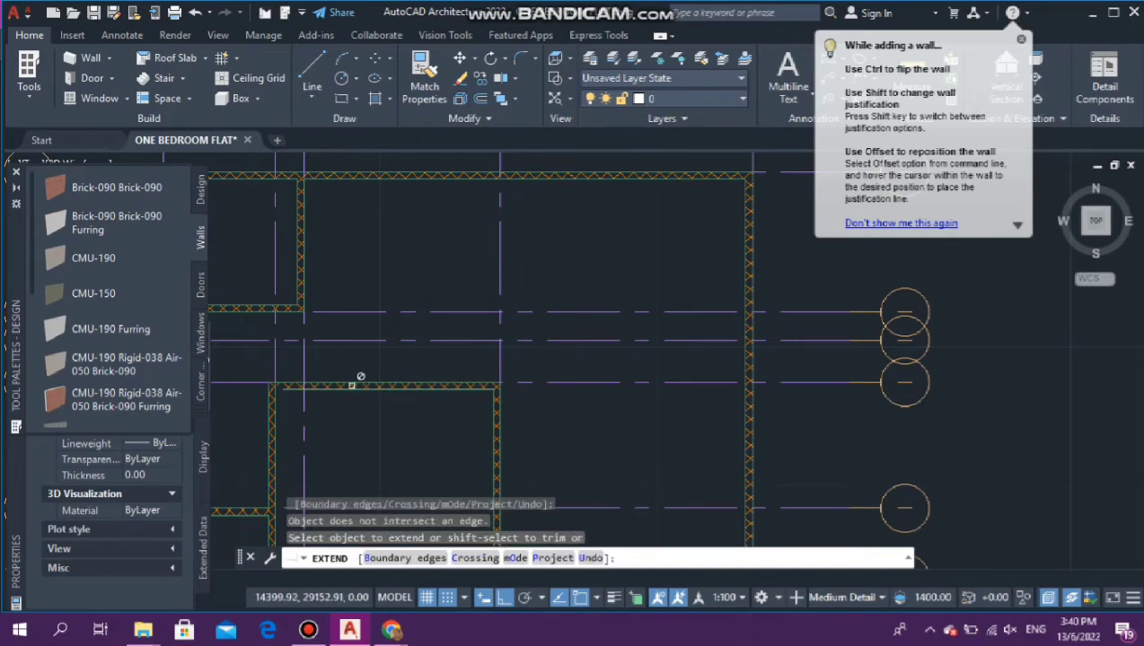
key("Escape")
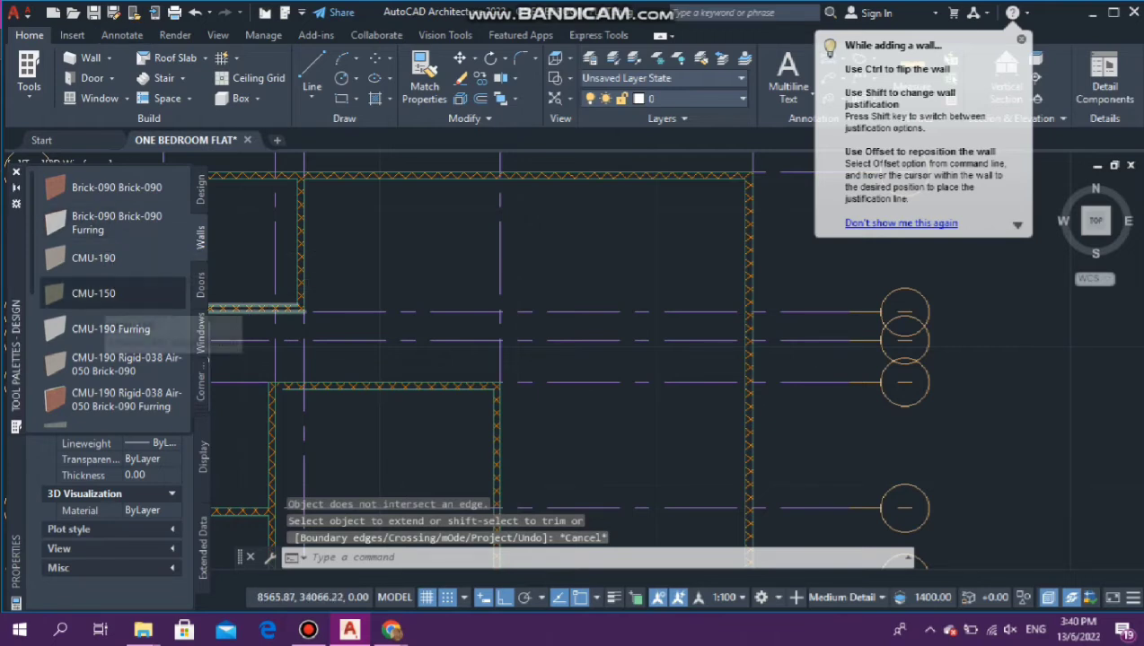
Step: Draw a CMU-150 wall along grid line D from the room corner at grid 4 to the exterior wall on grid 5
left_click(89, 293)
scroll(459, 413, "up", 3)
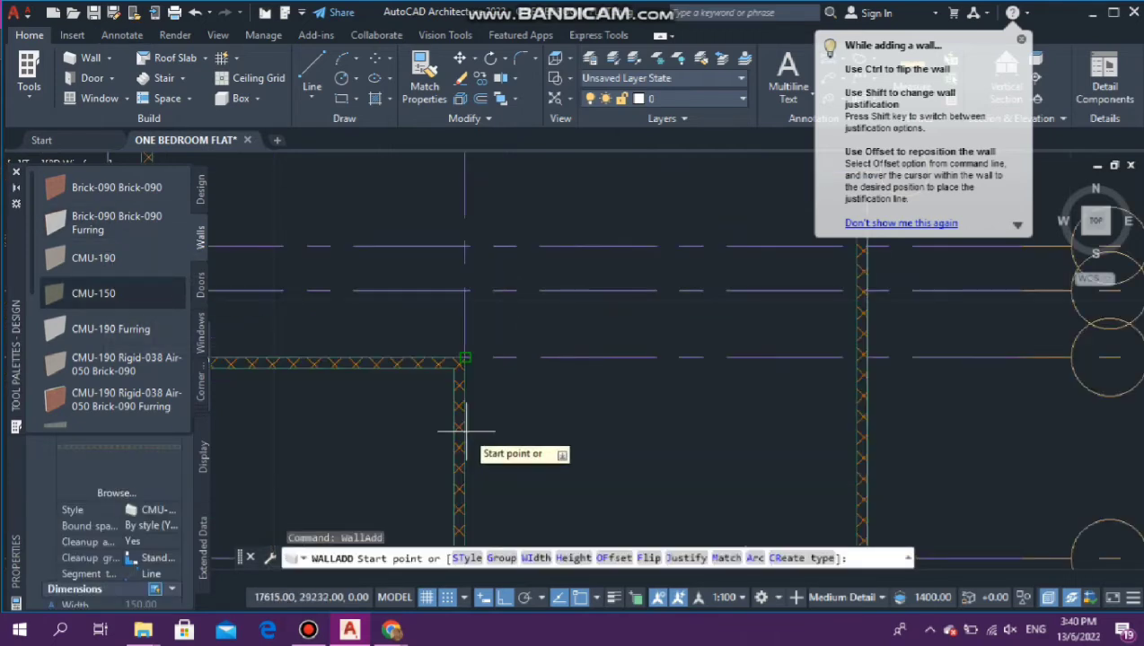
left_click(465, 338)
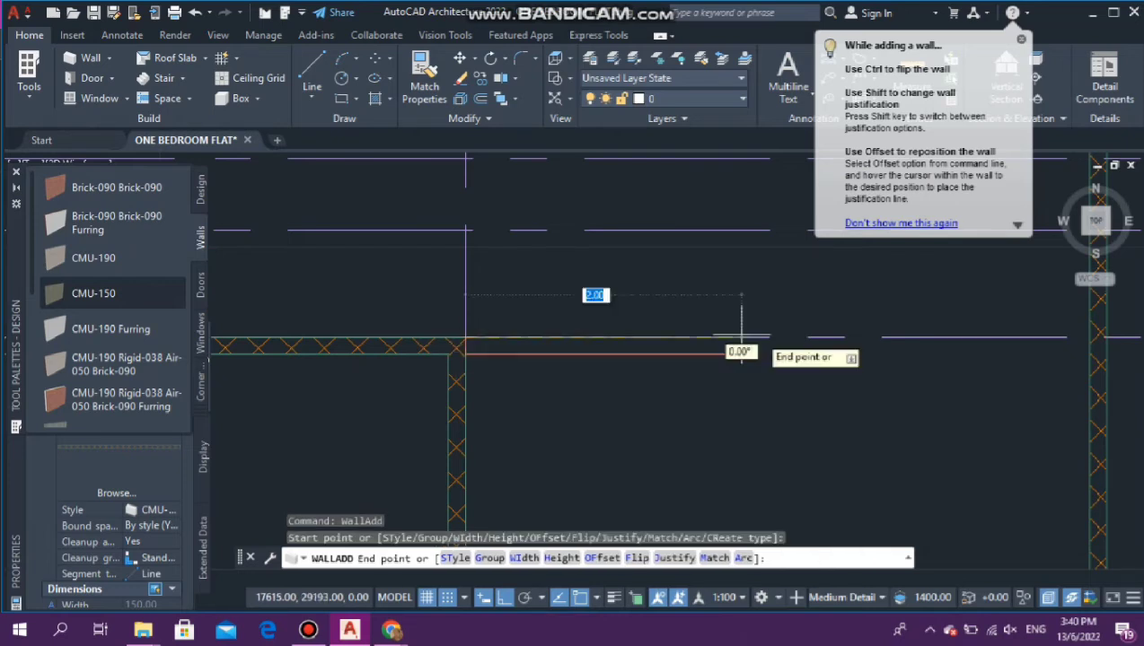
scroll(825, 353, "down", 2)
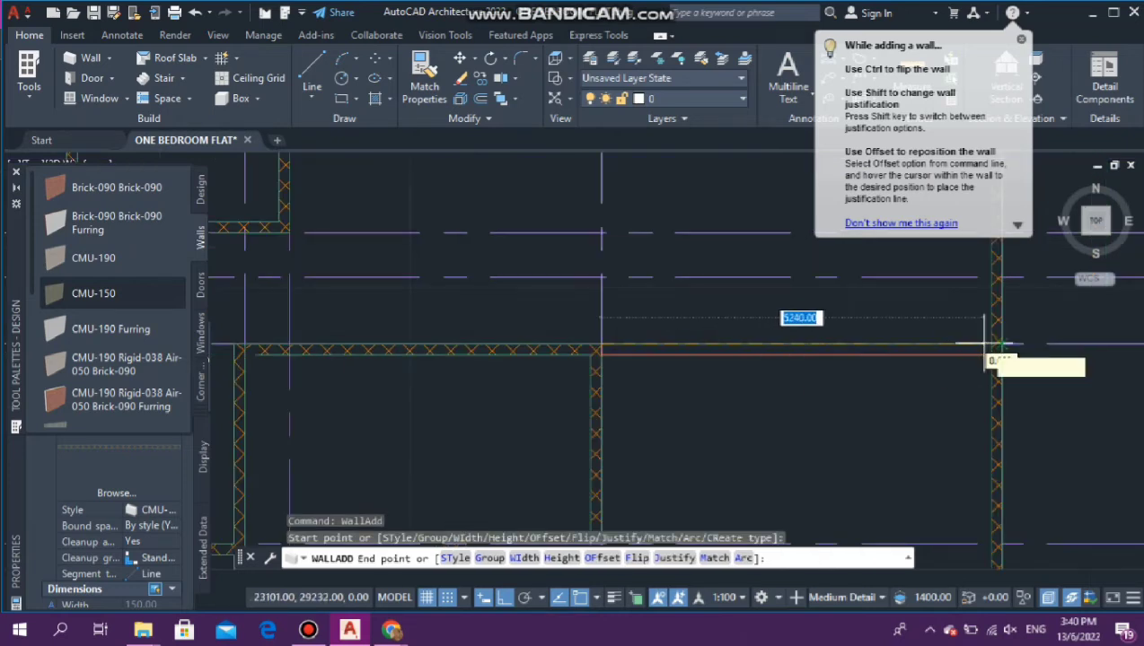
scroll(985, 343, "up", 2)
left_click(999, 344)
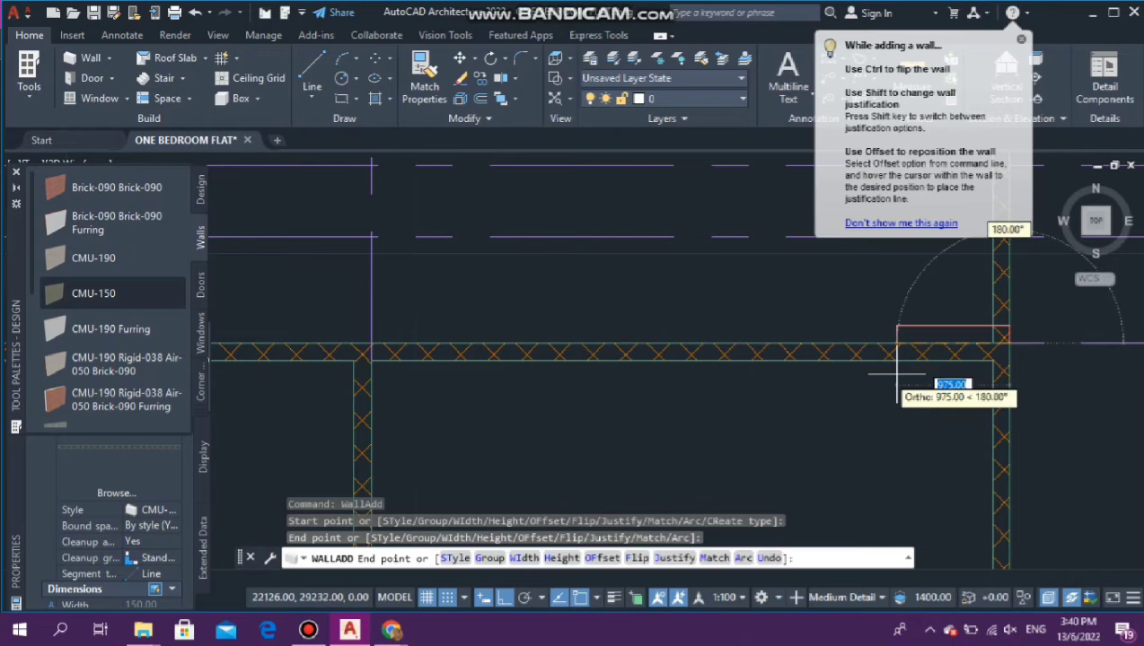
Step: Examine the partition layout across the whole plan, from the open area above grid D to the small rooms between grids 1 and 2
key("Escape")
scroll(485, 294, "down", 3)
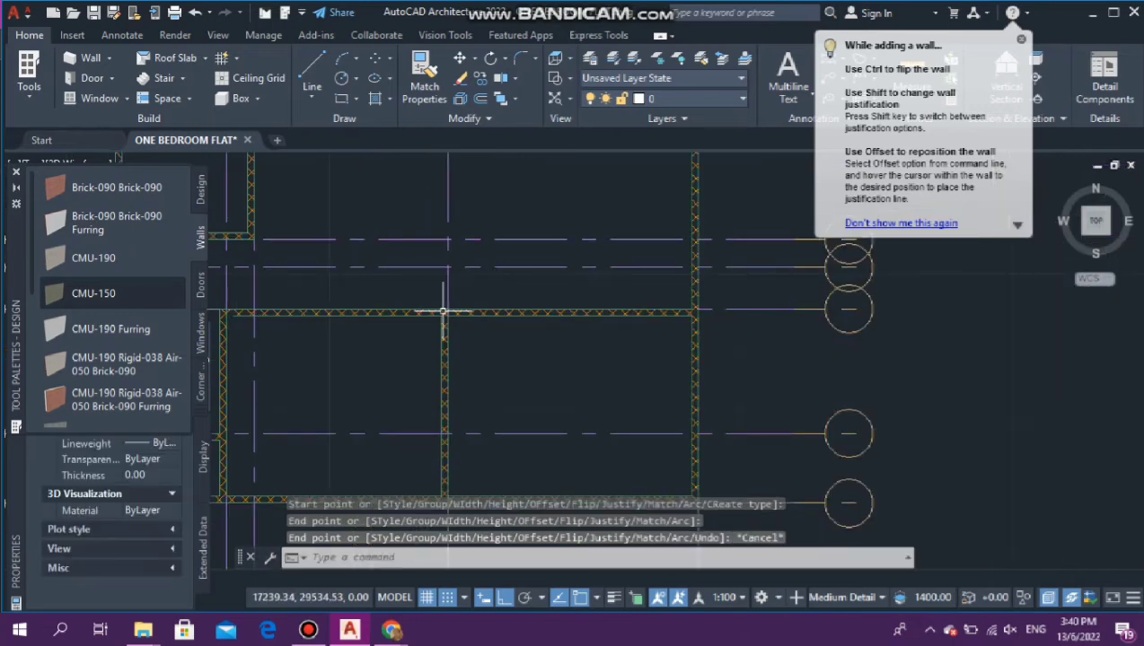
scroll(383, 273, "up", 2)
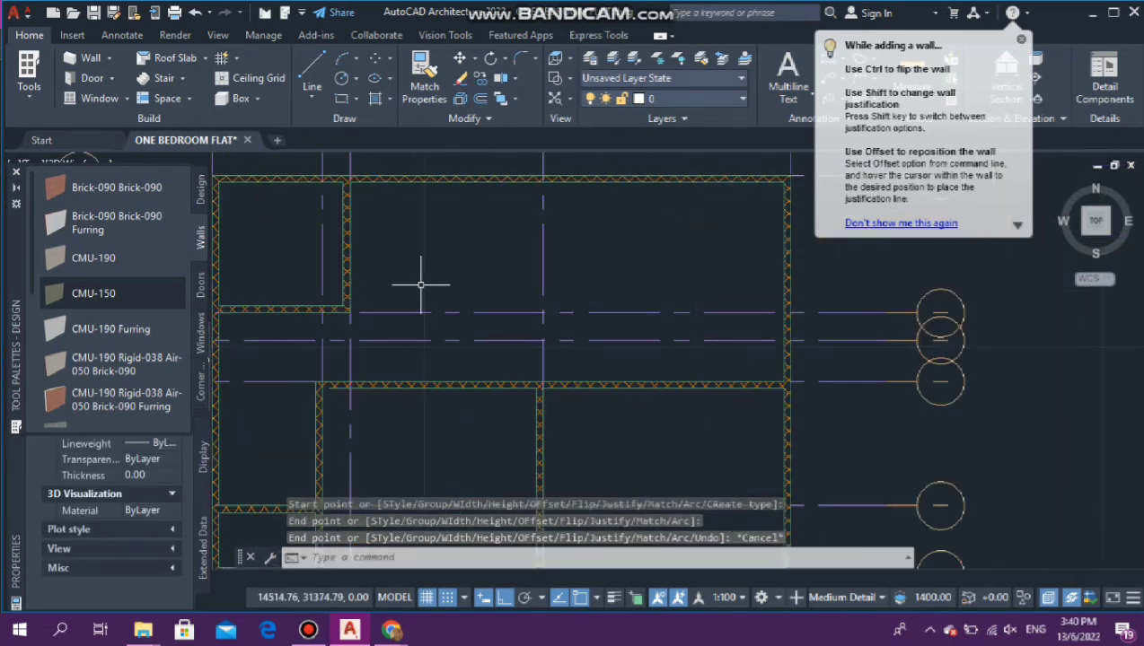
scroll(421, 285, "up", 2)
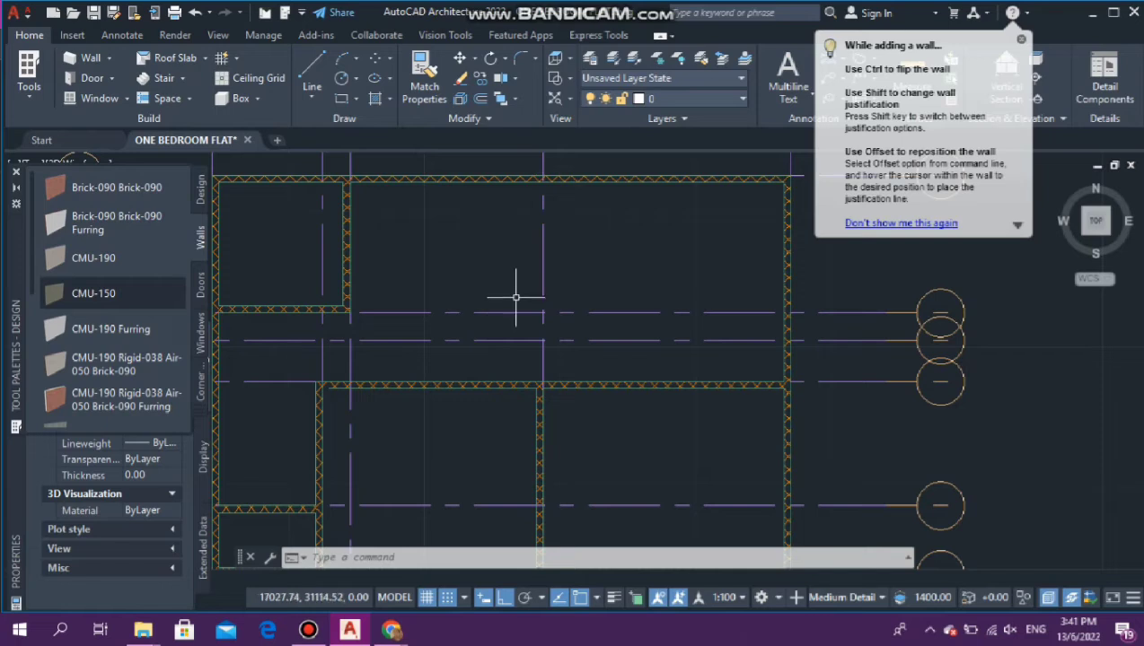
scroll(518, 315, "down", 4)
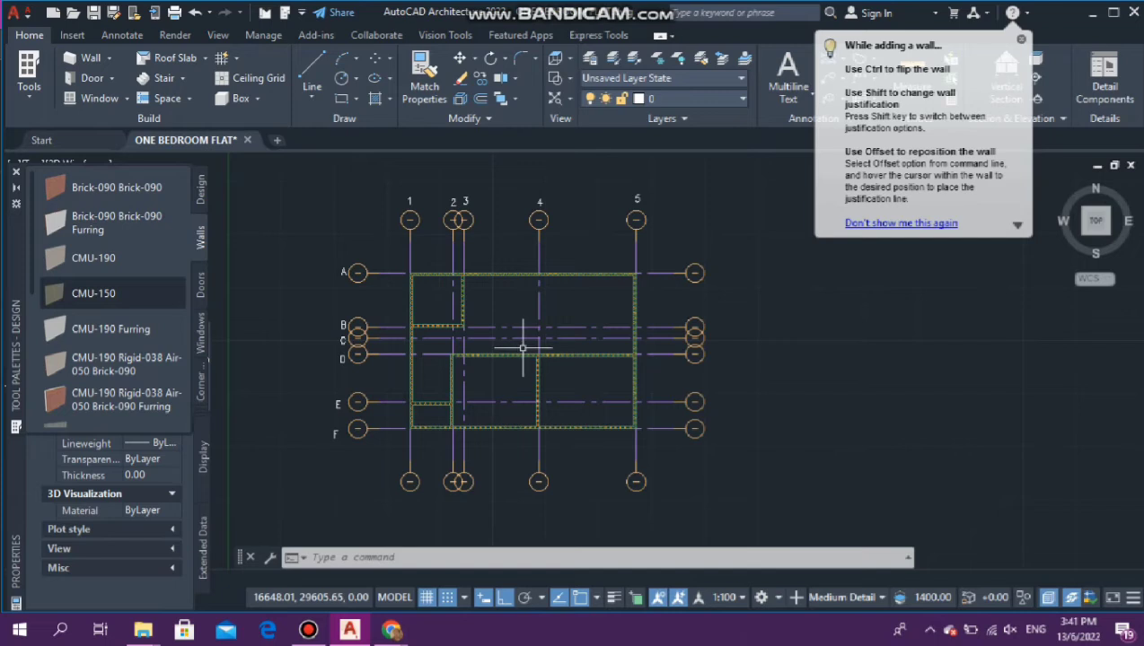
scroll(547, 337, "up", 4)
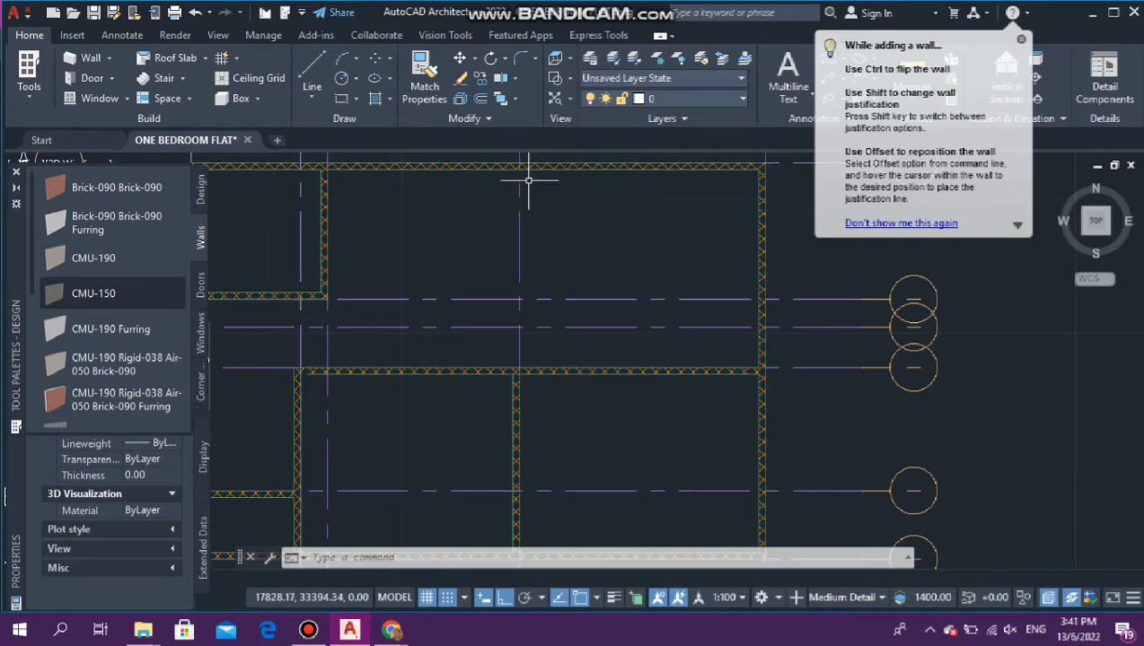
scroll(519, 195, "down", 2)
scroll(521, 216, "up", 3)
scroll(523, 270, "down", 3)
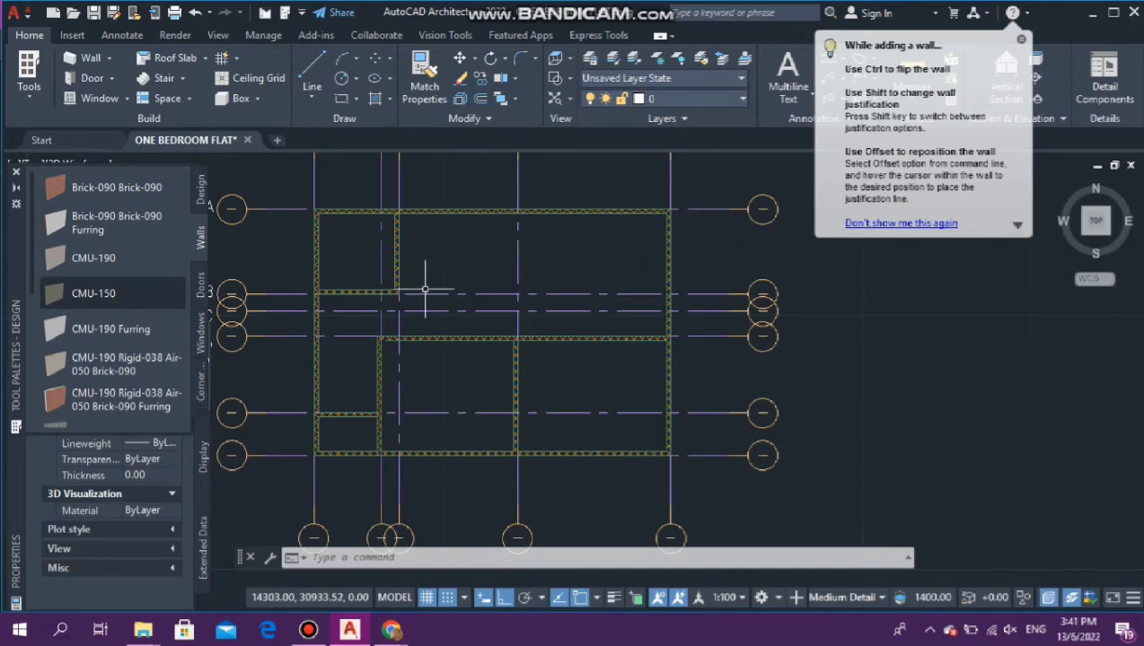
scroll(342, 422, "up", 3)
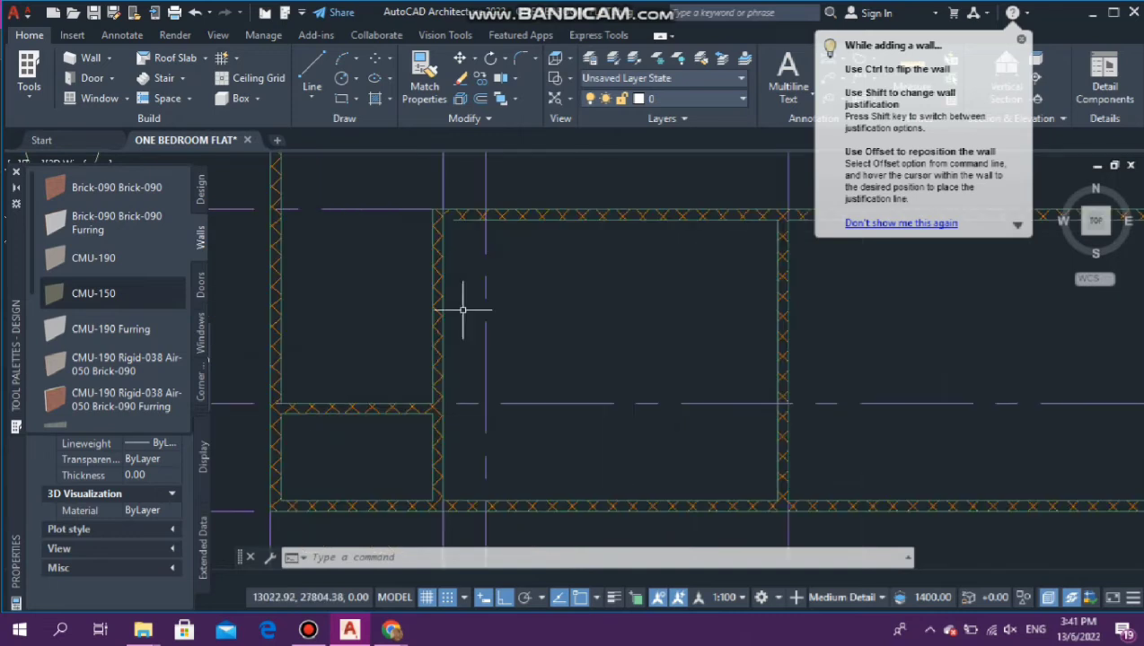
left_click(318, 409)
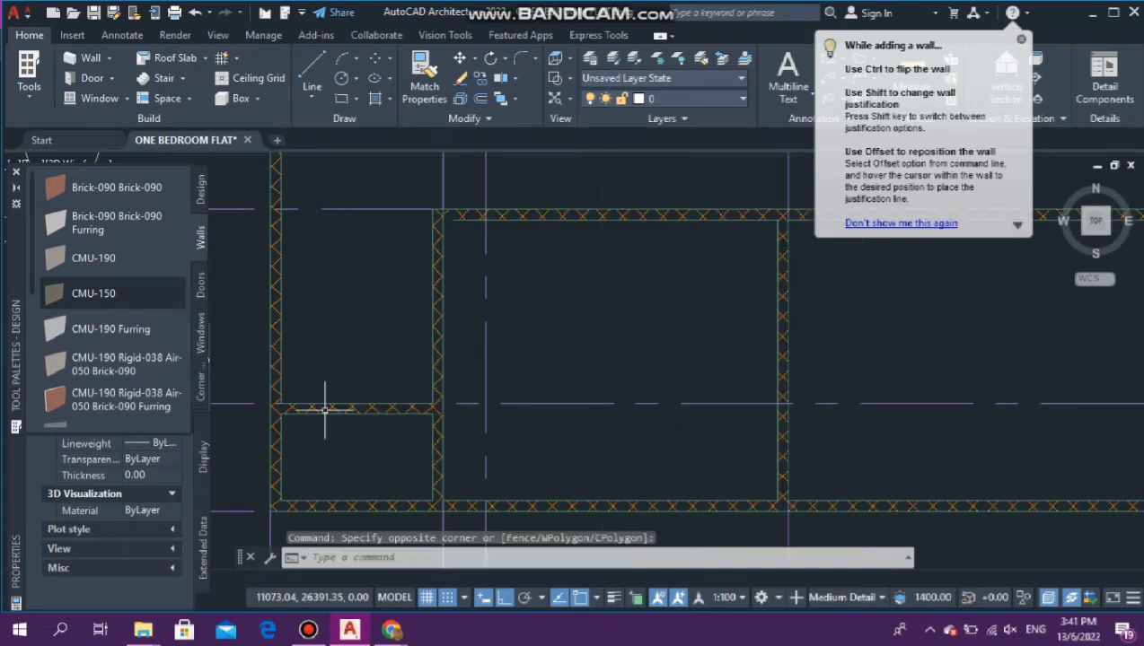
key("Escape")
key("Escape")
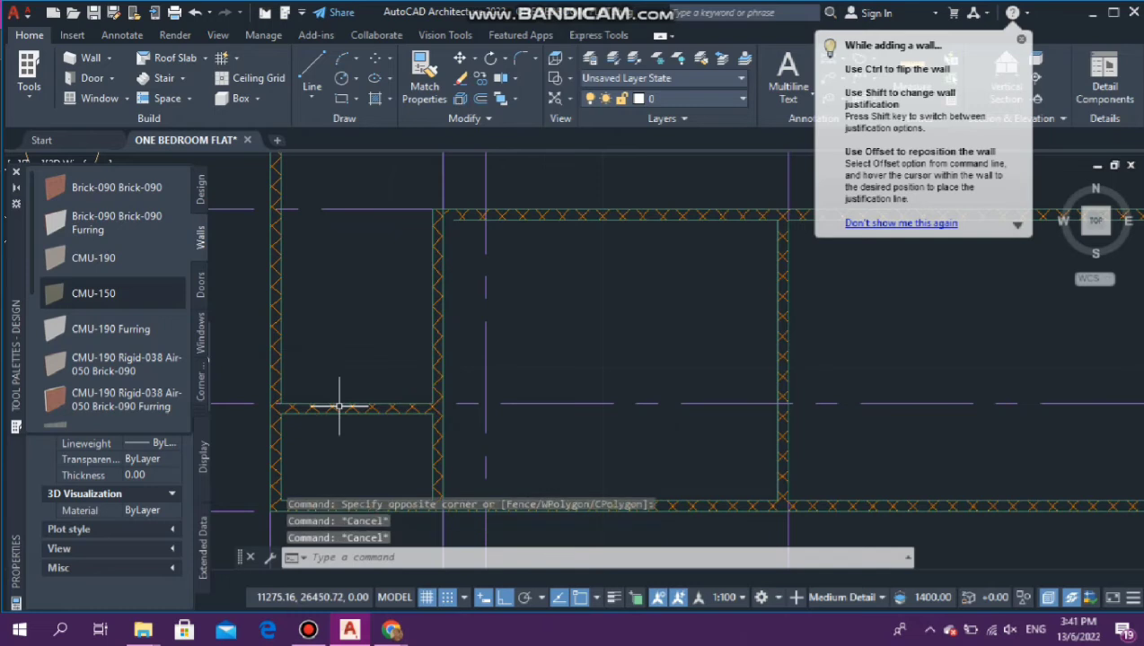
Step: Copy the grid E partition wall between grids 1 and 2 by 1524 straight up towards grid D
left_click(341, 407)
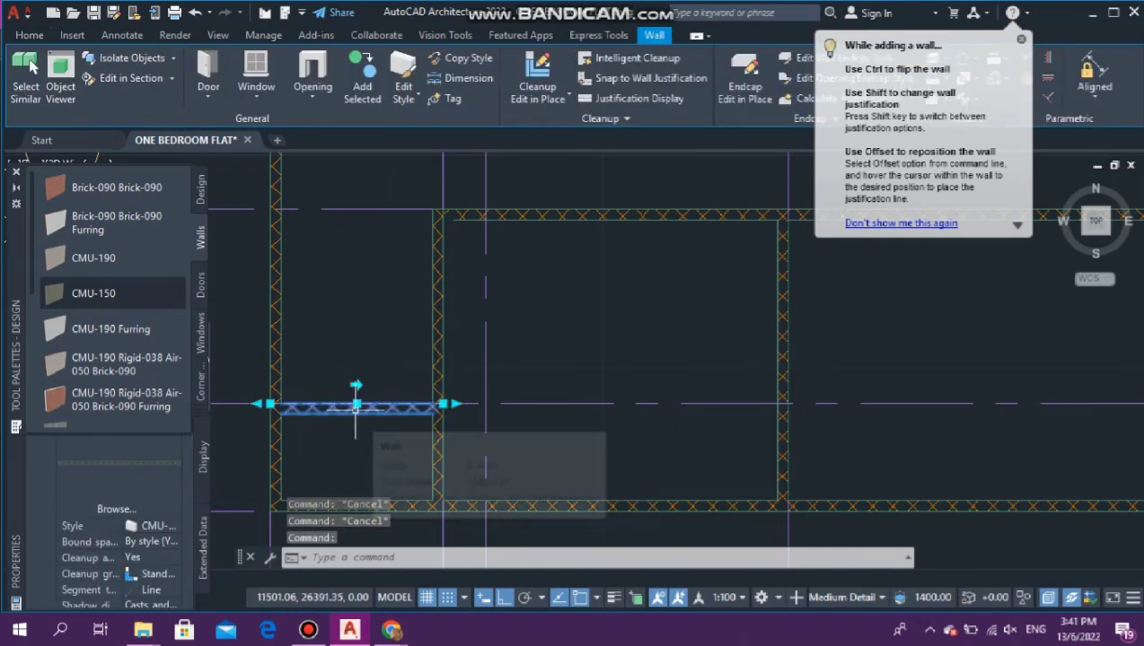
type("c")
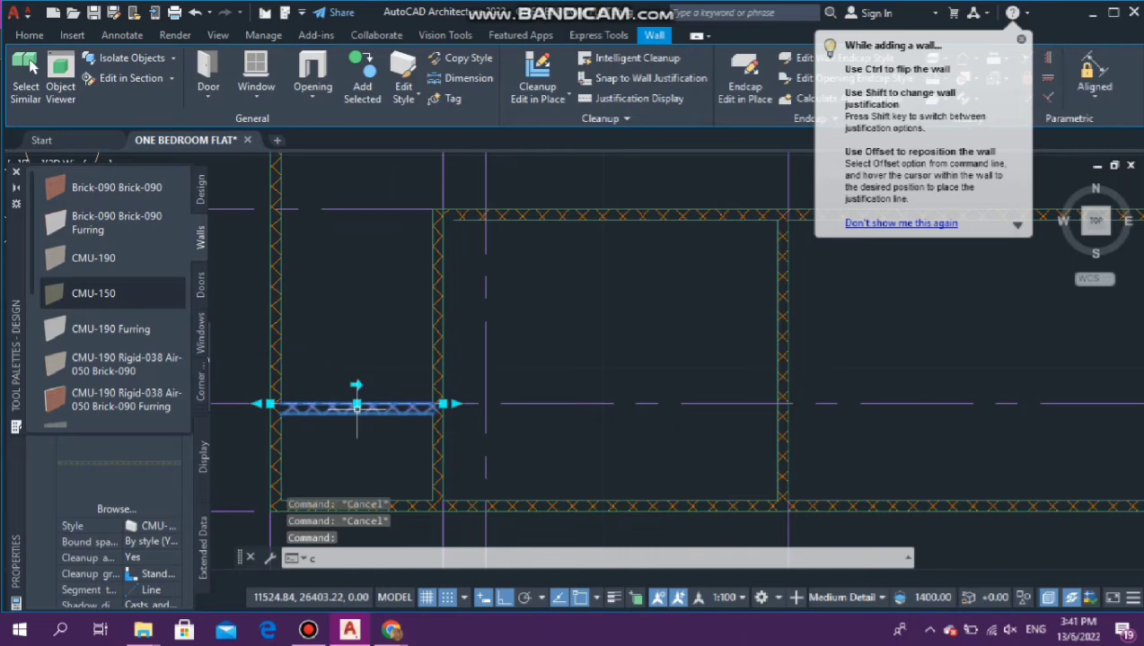
type("o")
key("Return")
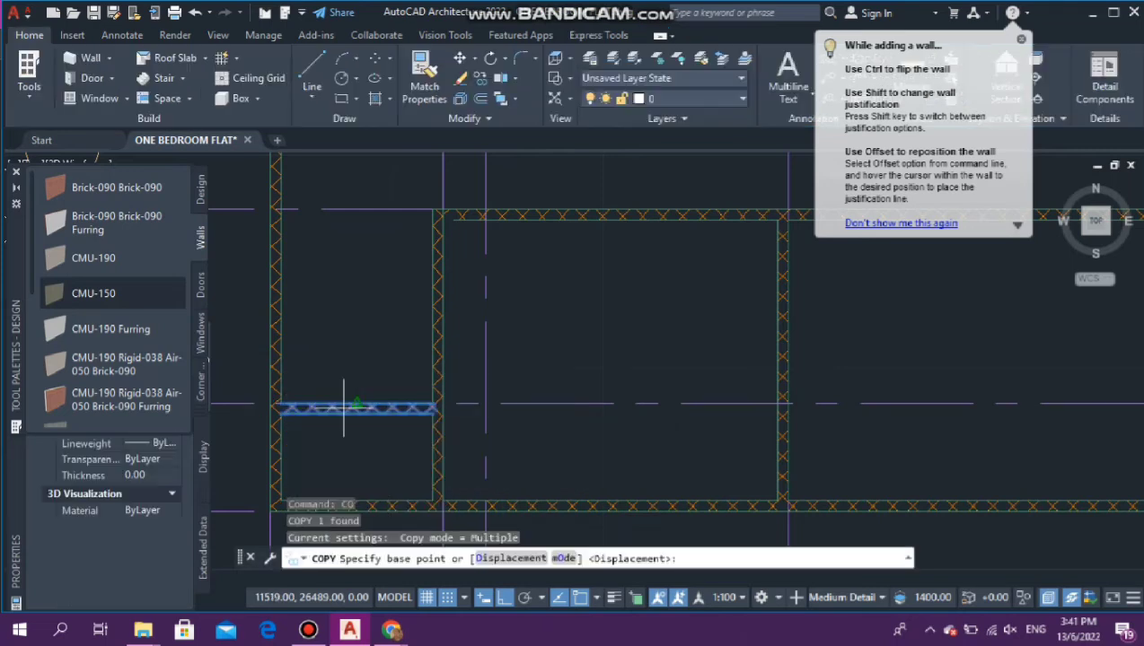
left_click(357, 406)
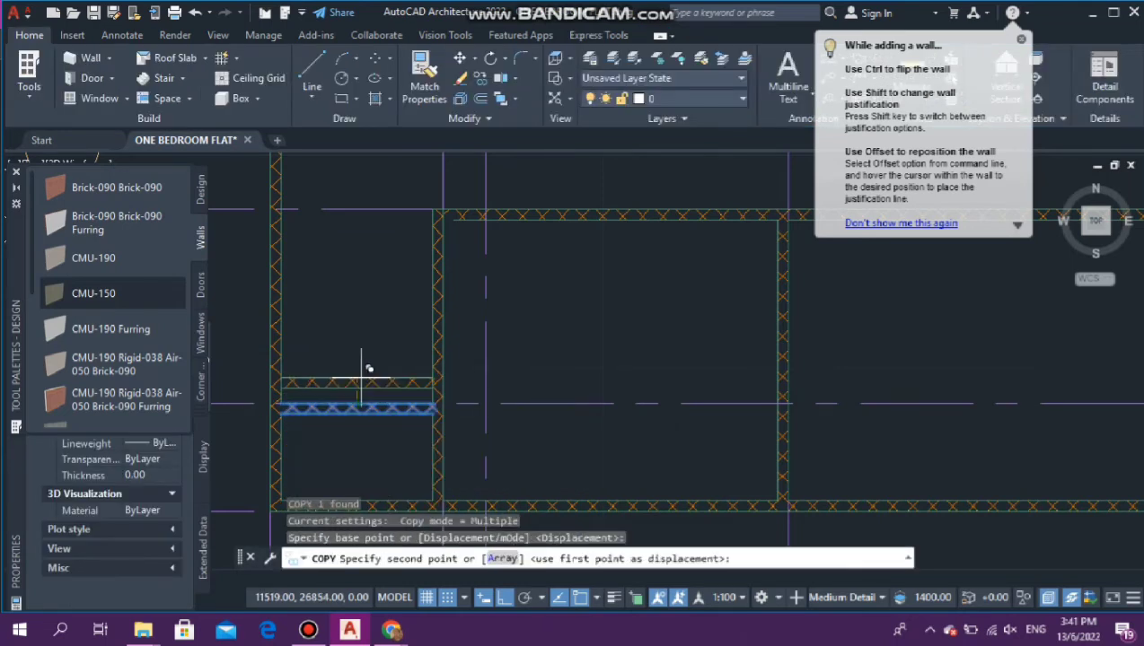
type("1")
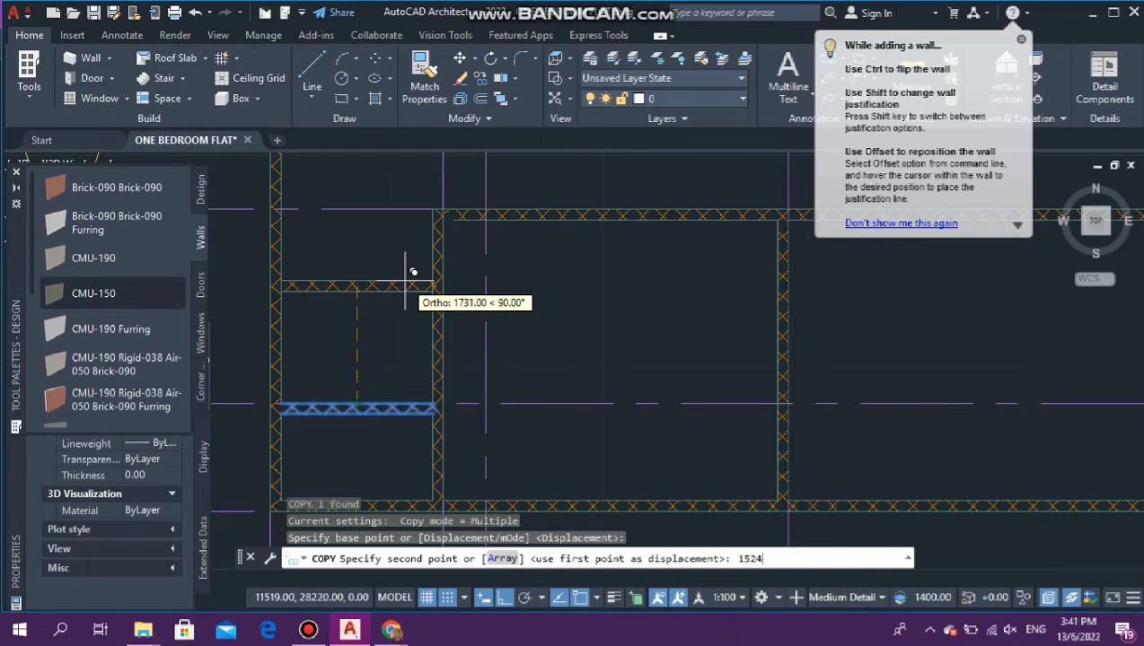
type("524")
key("Return")
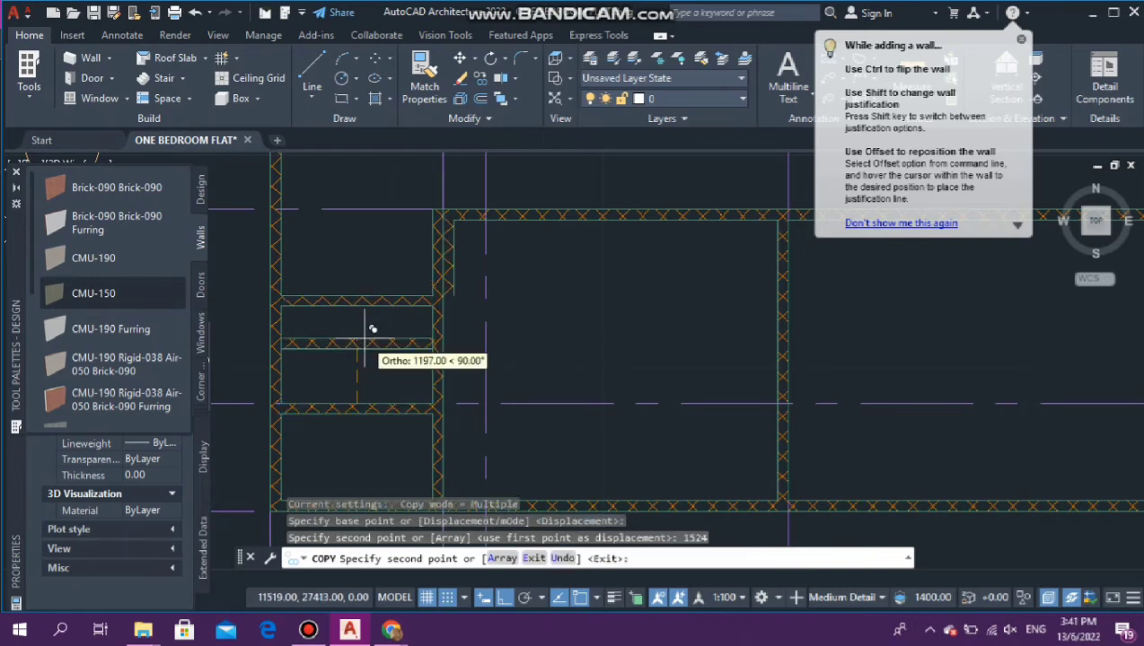
key("Escape")
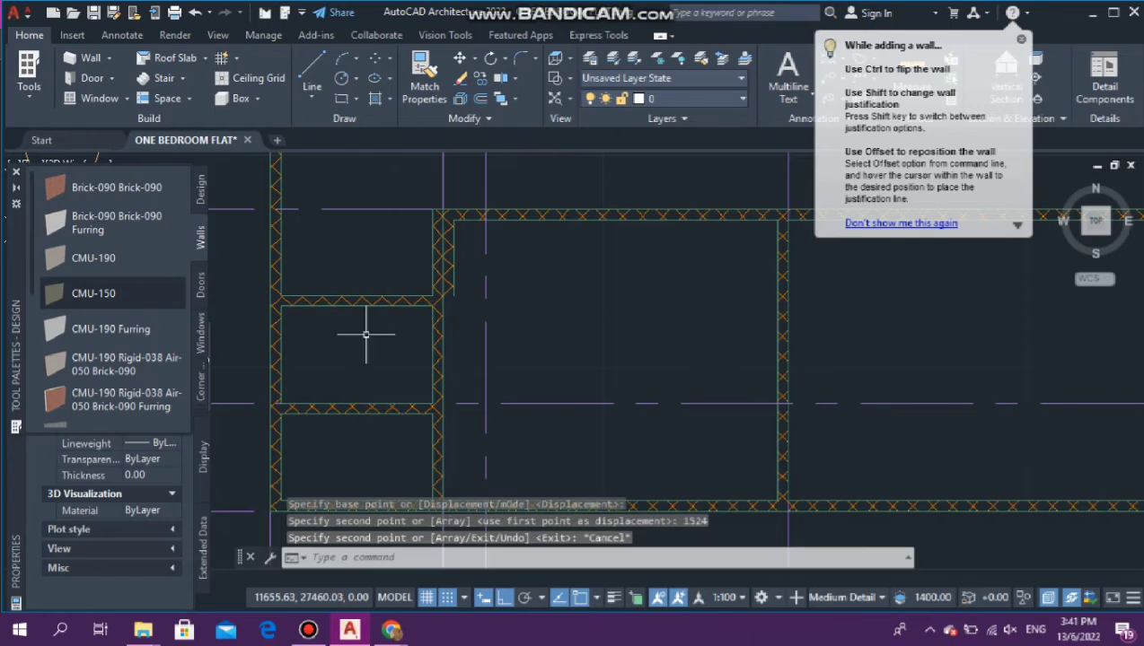
Step: Delete the short duplicate wall segment alongside the grid 2 wall just below grid D
left_click(441, 287)
key("Delete")
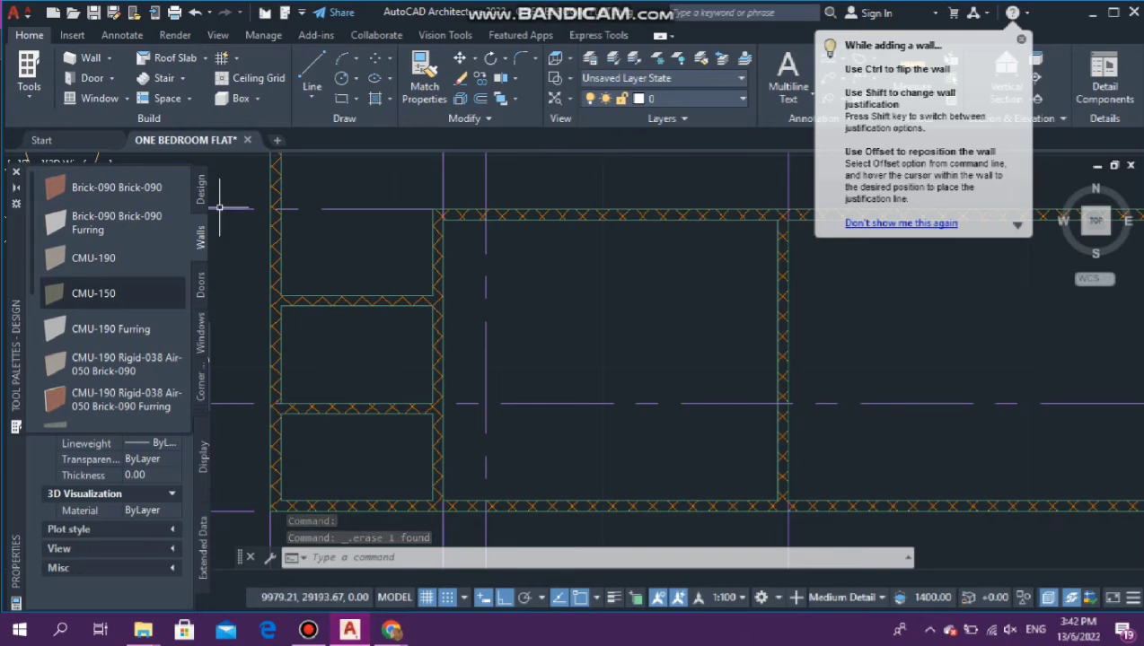
Step: Draw CMU-150 walls along grid line D from the grid 2 corner to the exterior wall on grid 1 and back
scroll(255, 197, "up", 2)
scroll(383, 293, "up", 2)
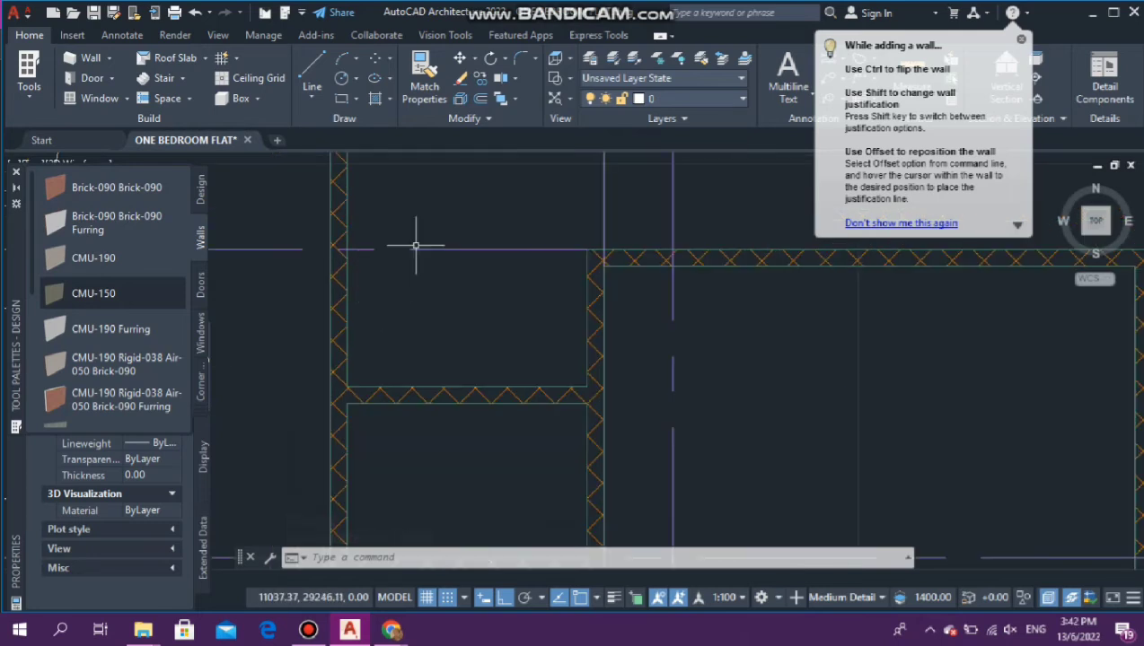
scroll(431, 252, "down", 2)
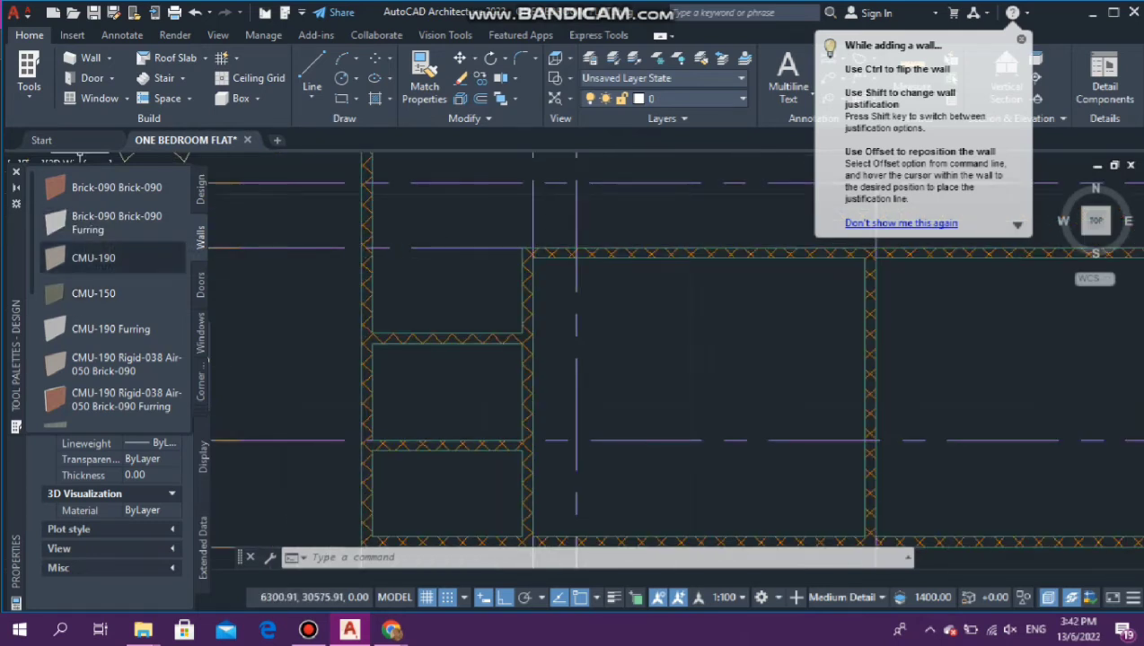
left_click(94, 296)
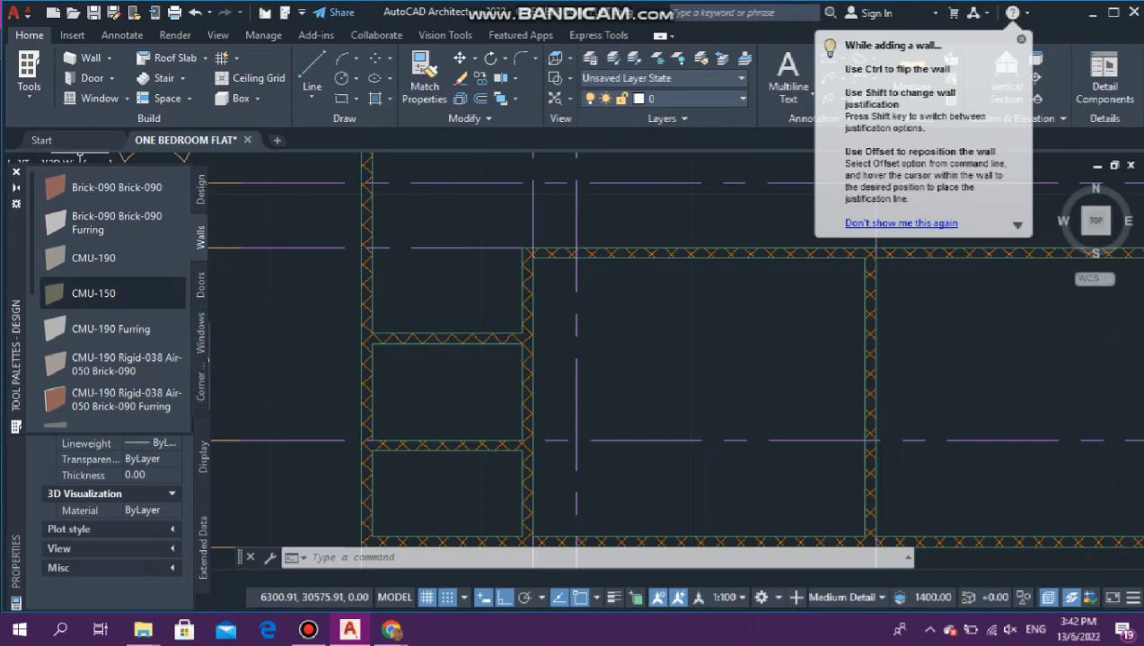
left_click(524, 245)
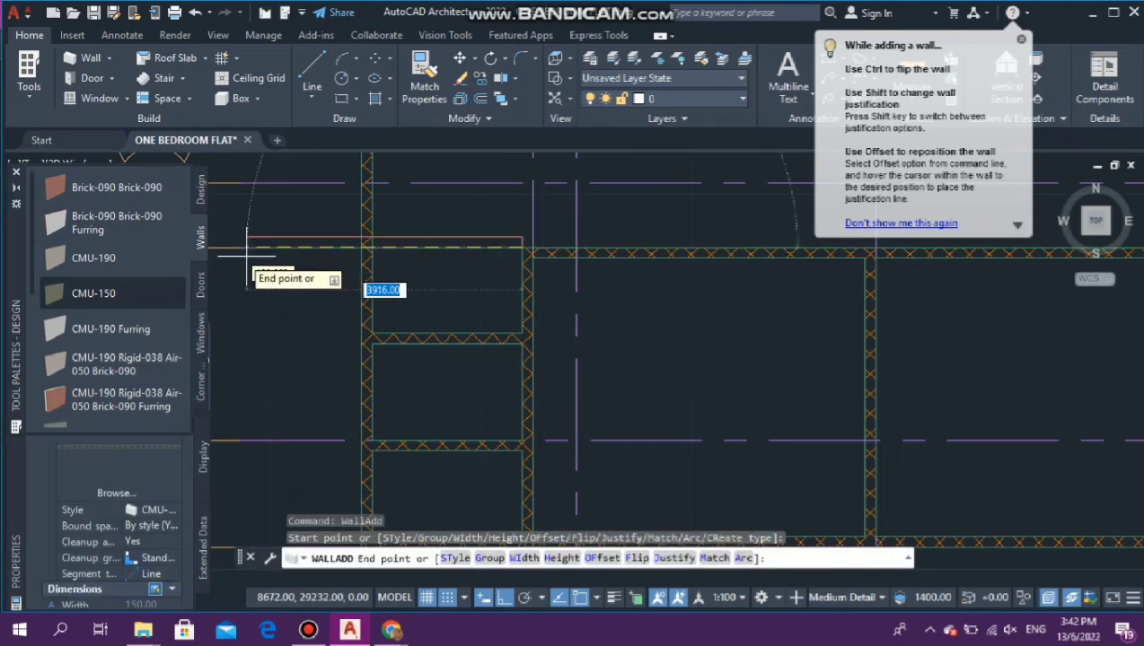
left_click(358, 285)
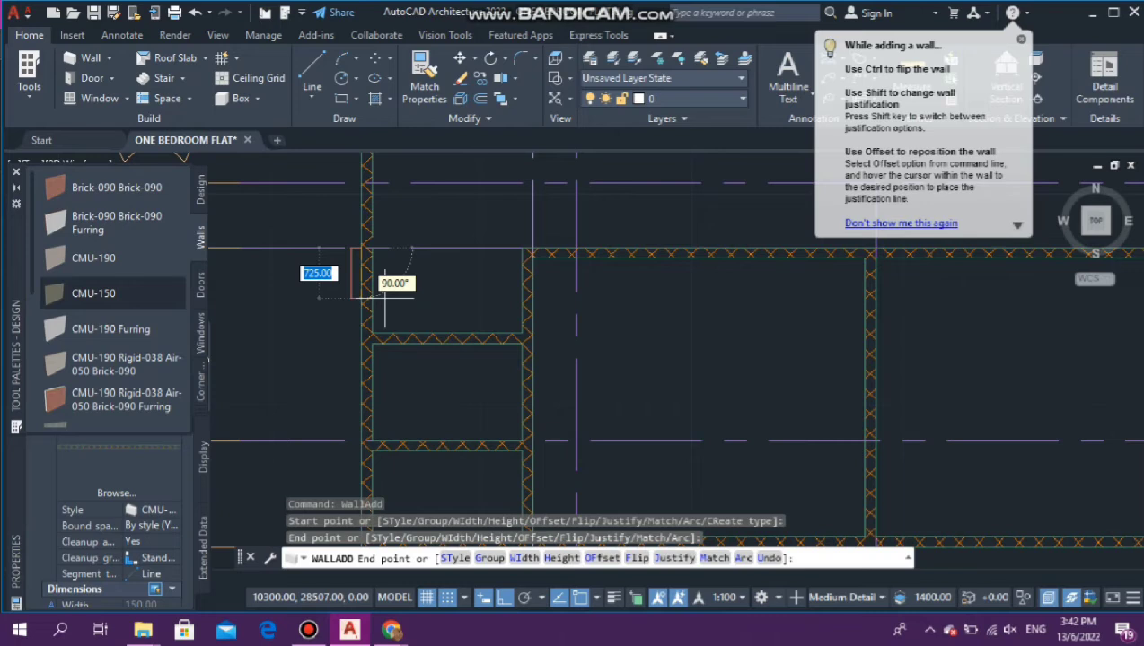
left_click(531, 245)
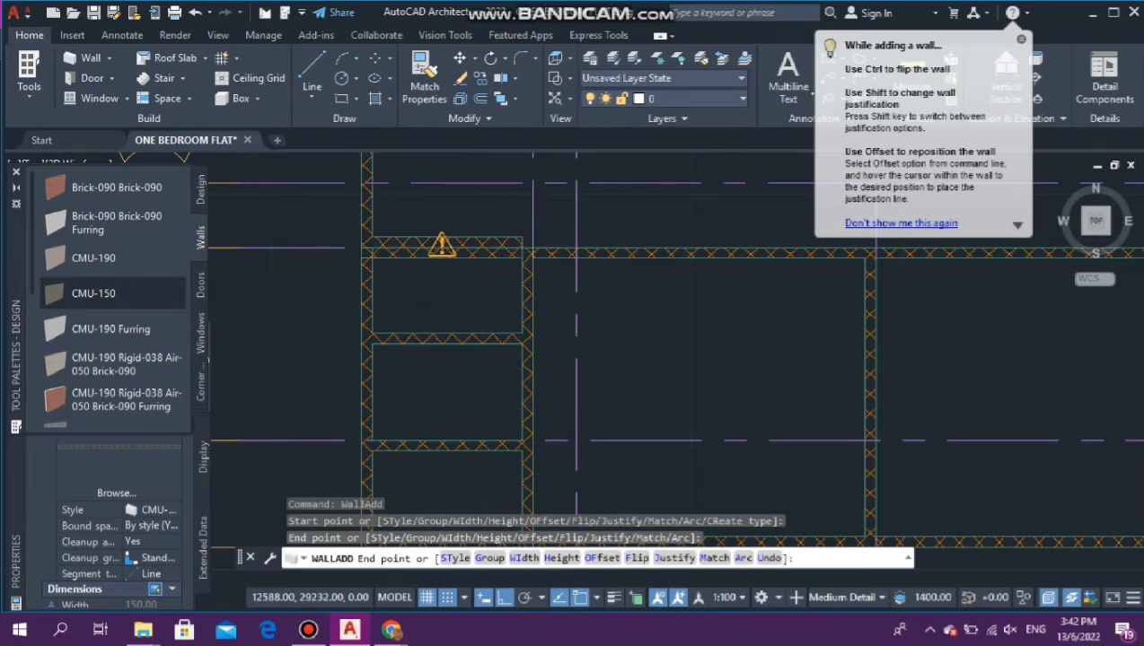
key("Escape")
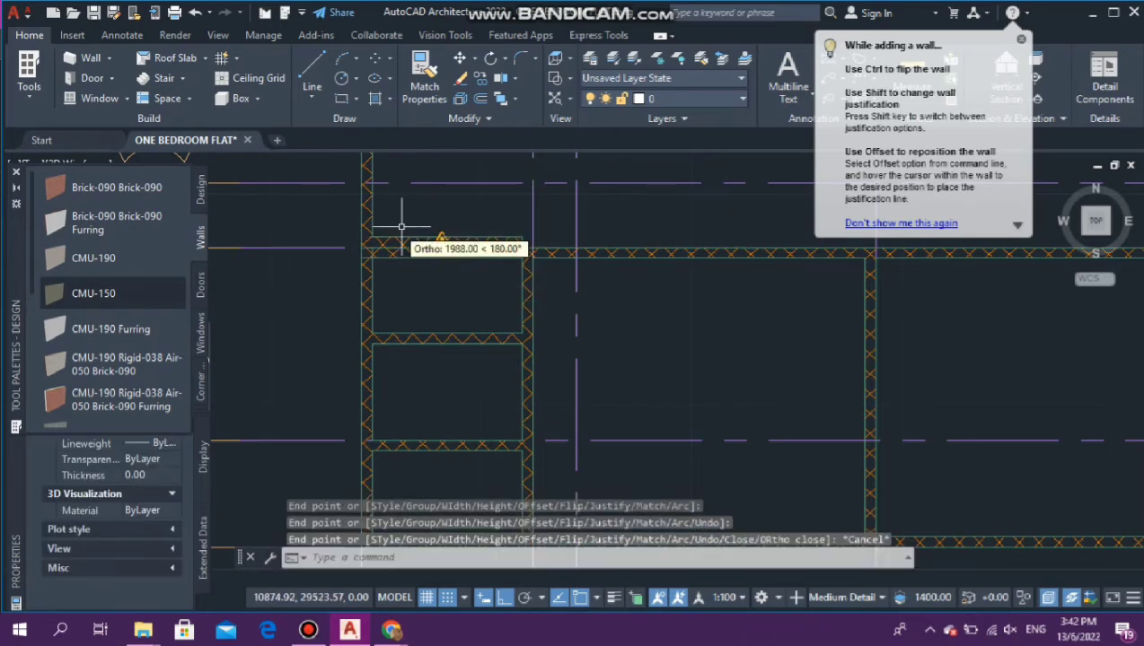
Step: Delete the overlapping wall on the upper side of grid line D between grids 1 and 2
left_click(502, 240)
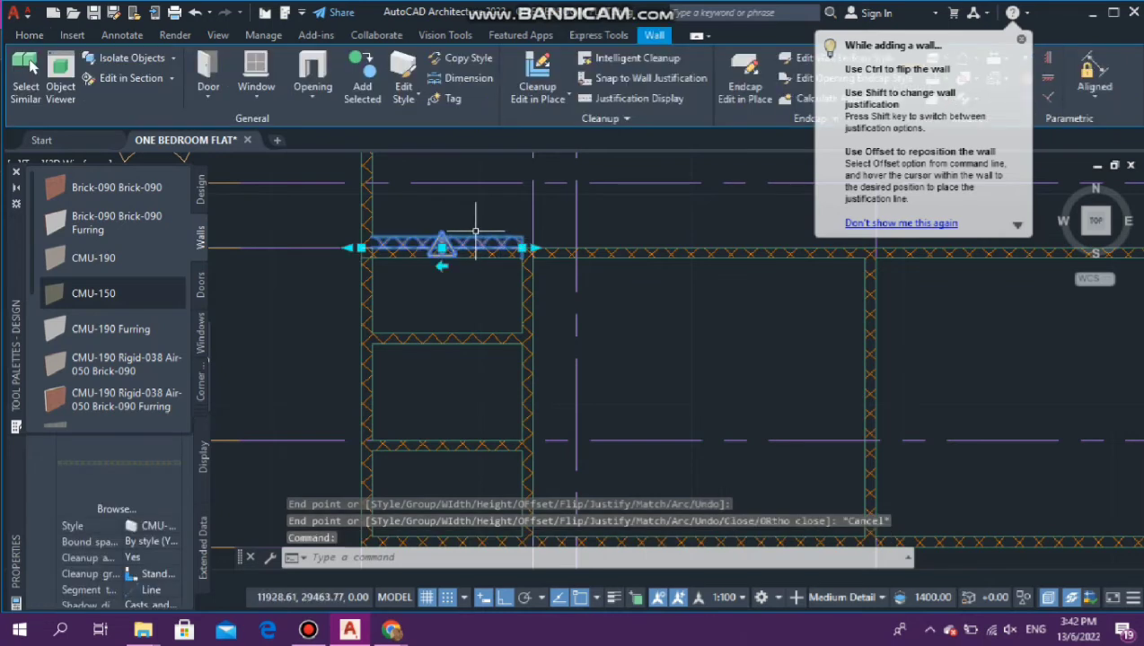
key("Delete")
scroll(381, 251, "up", 2)
scroll(396, 263, "down", 2)
scroll(436, 281, "up", 3)
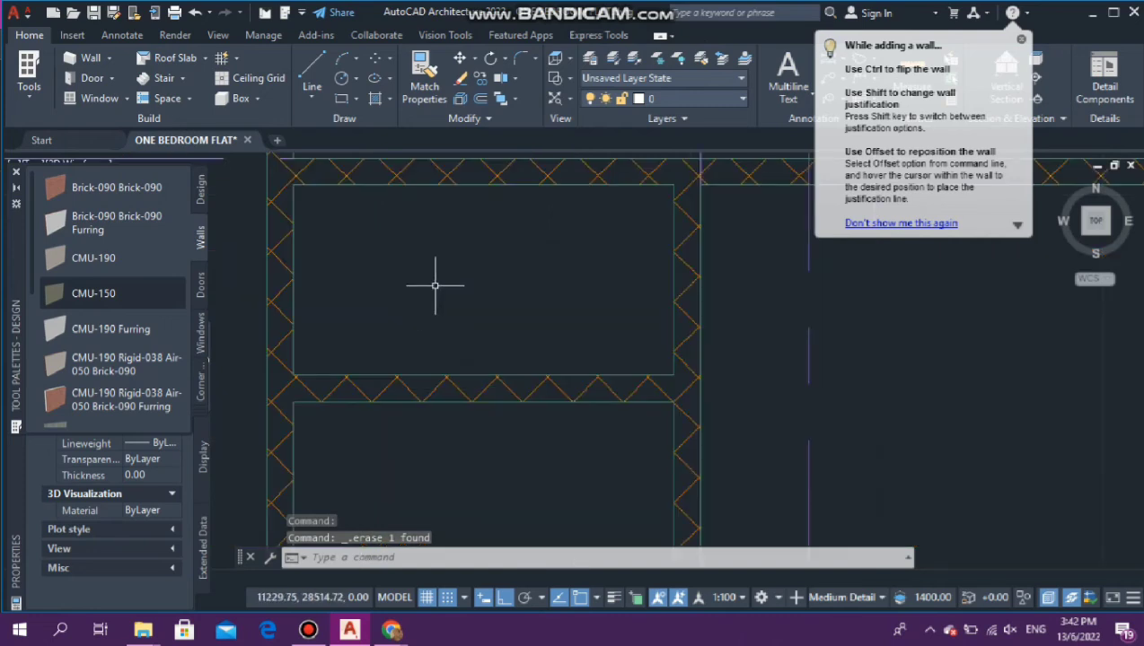
Step: Examine the three small rooms between grids 1 and 2 and the room layout across the rest of the plan
scroll(404, 285, "down", 1)
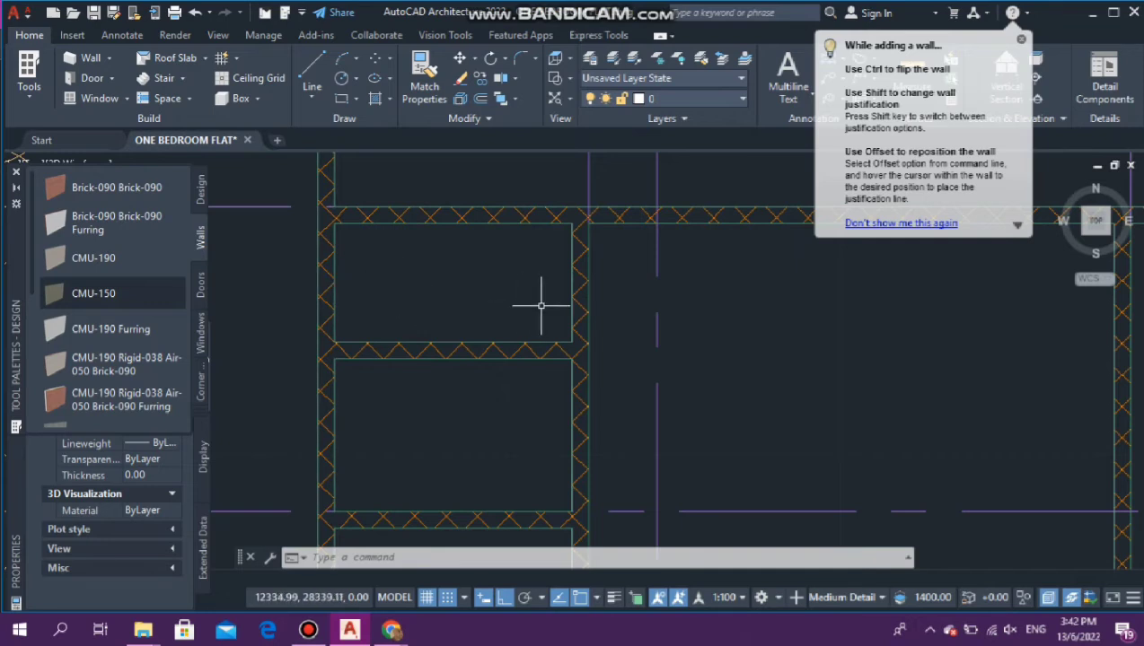
scroll(434, 302, "down", 1)
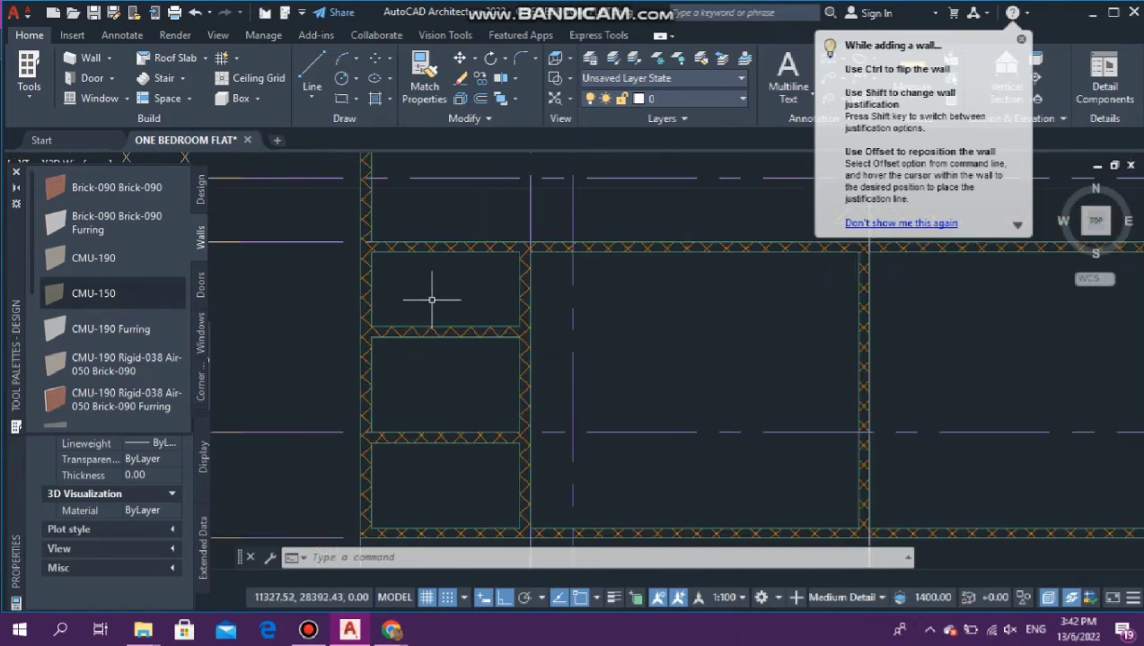
scroll(416, 289, "down", 1)
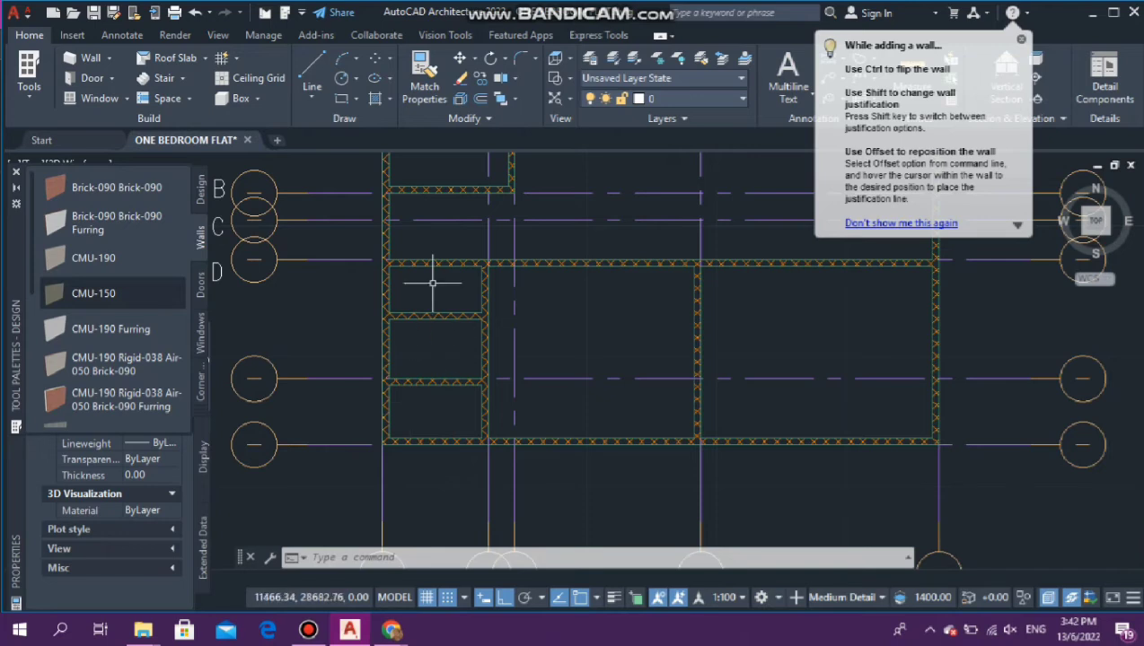
scroll(316, 277, "down", 1)
scroll(381, 288, "down", 1)
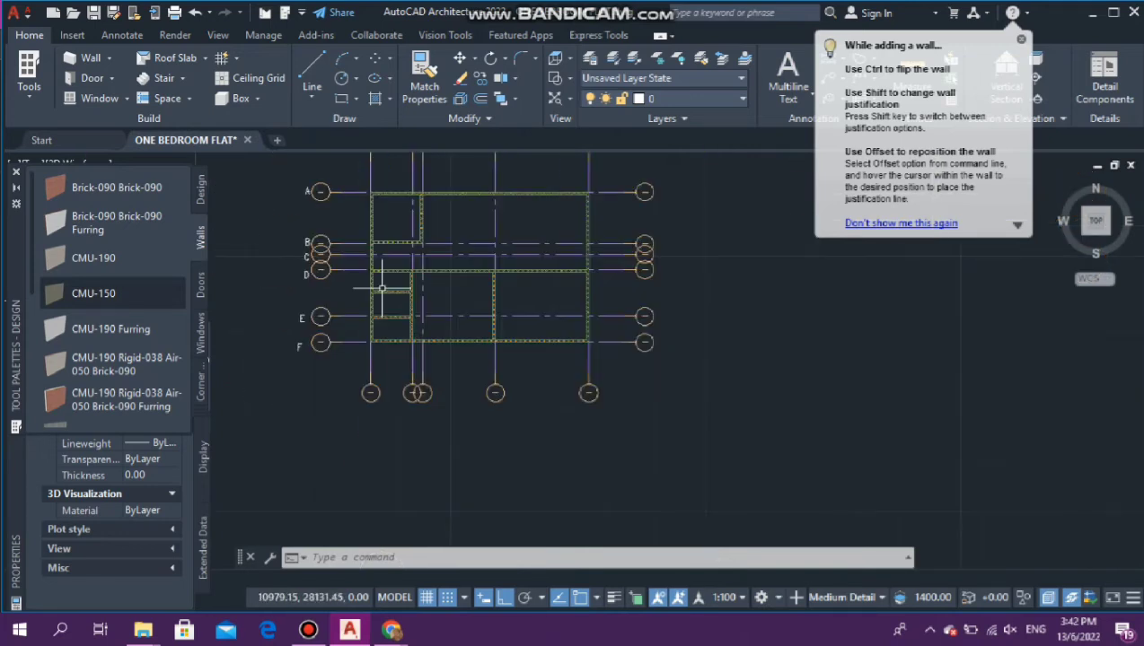
scroll(527, 188, "up", 2)
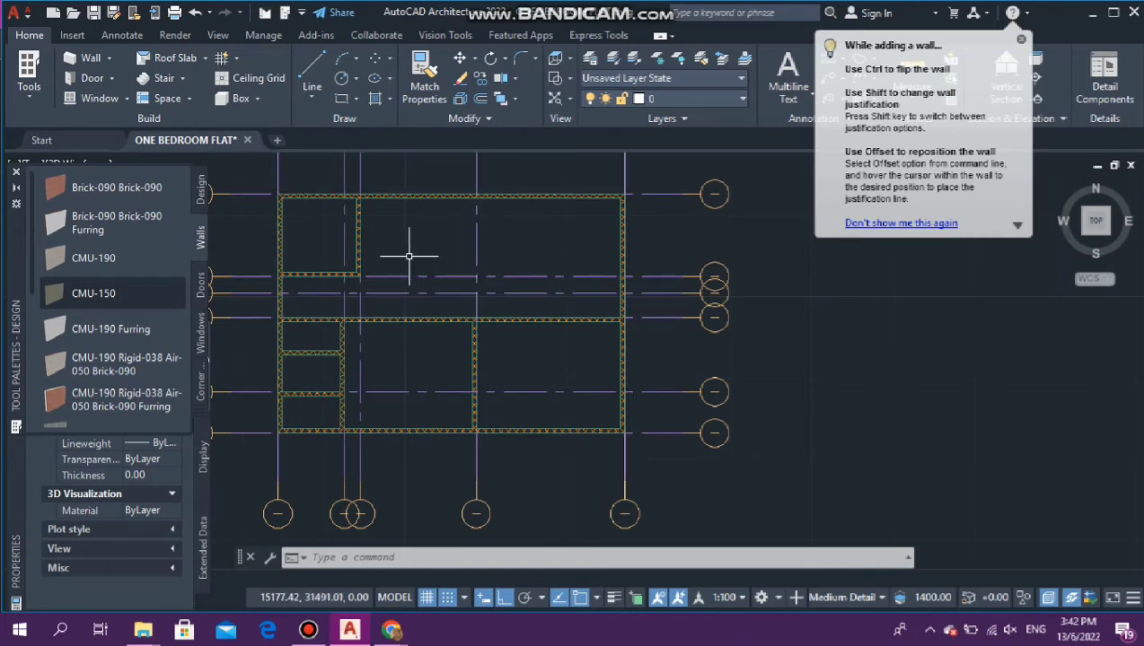
scroll(416, 316, "down", 2)
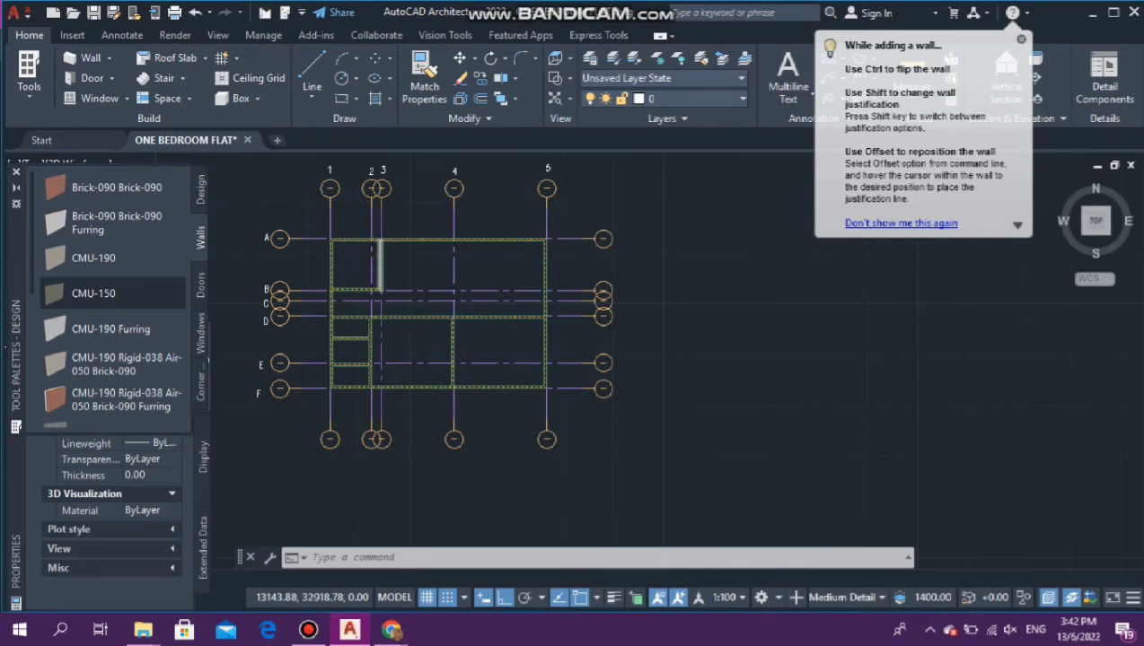
scroll(378, 265, "up", 3)
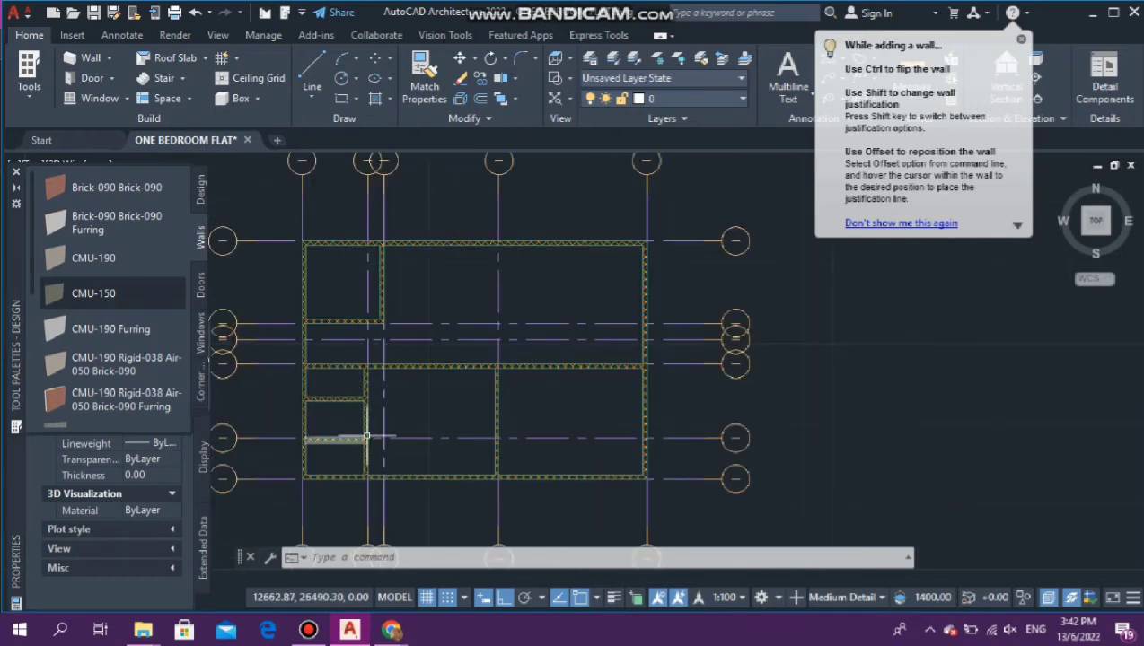
scroll(434, 316, "down", 3)
scroll(468, 367, "up", 3)
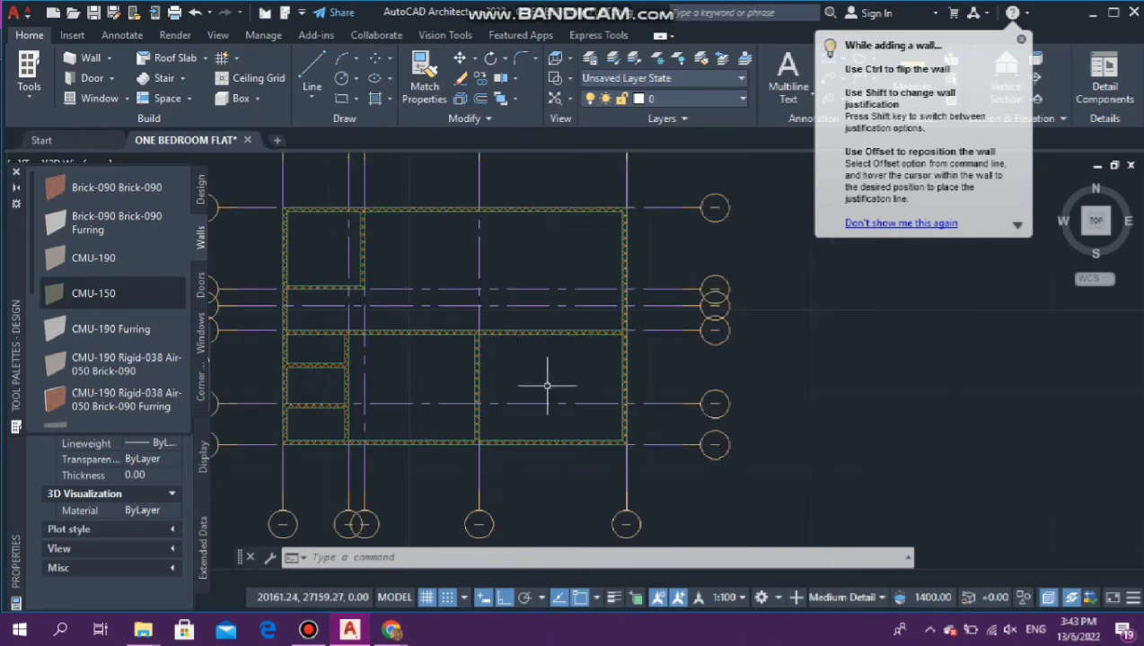
scroll(539, 386, "up", 2)
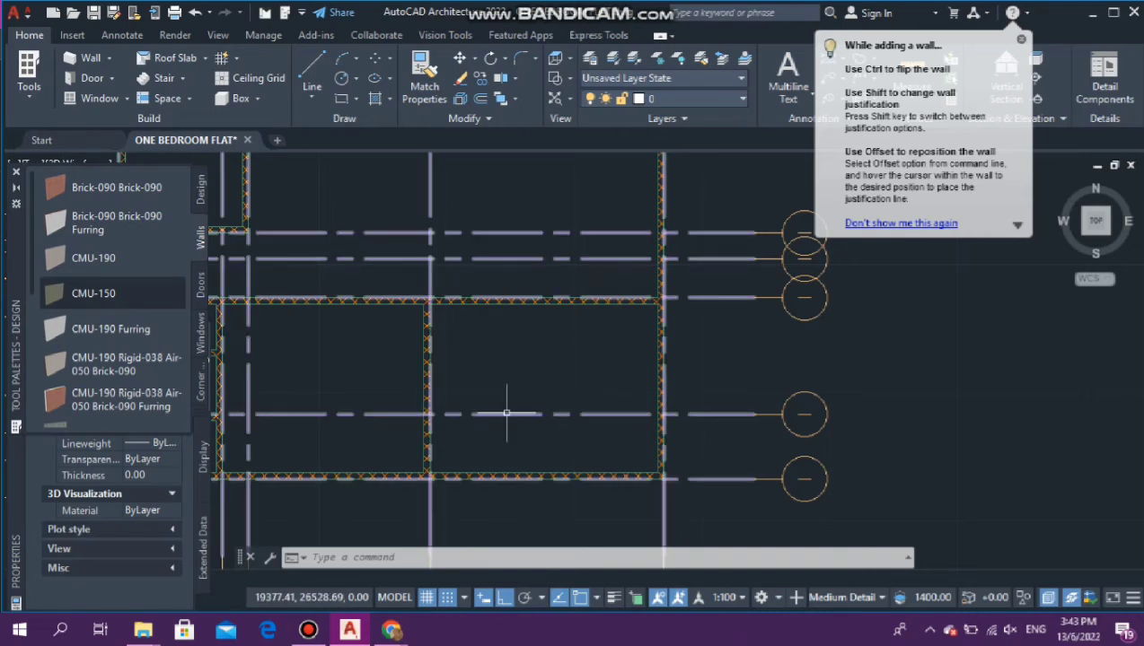
Step: Review the complete floor plan and switch it to the southwest isometric view
scroll(556, 378, "down", 5)
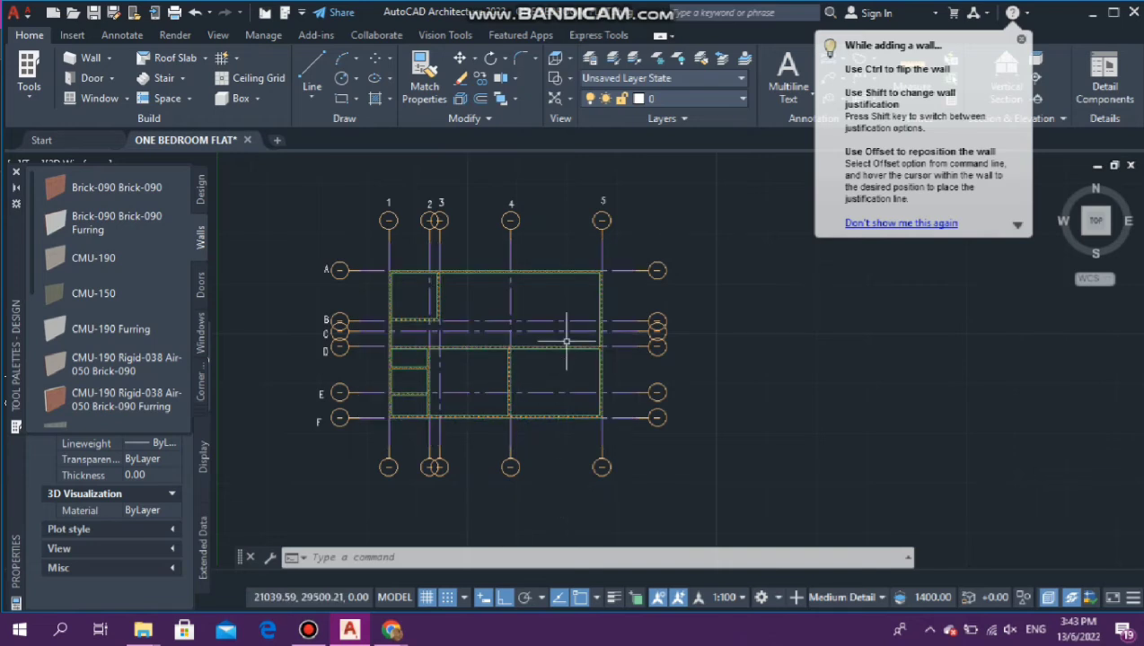
scroll(540, 323, "up", 2)
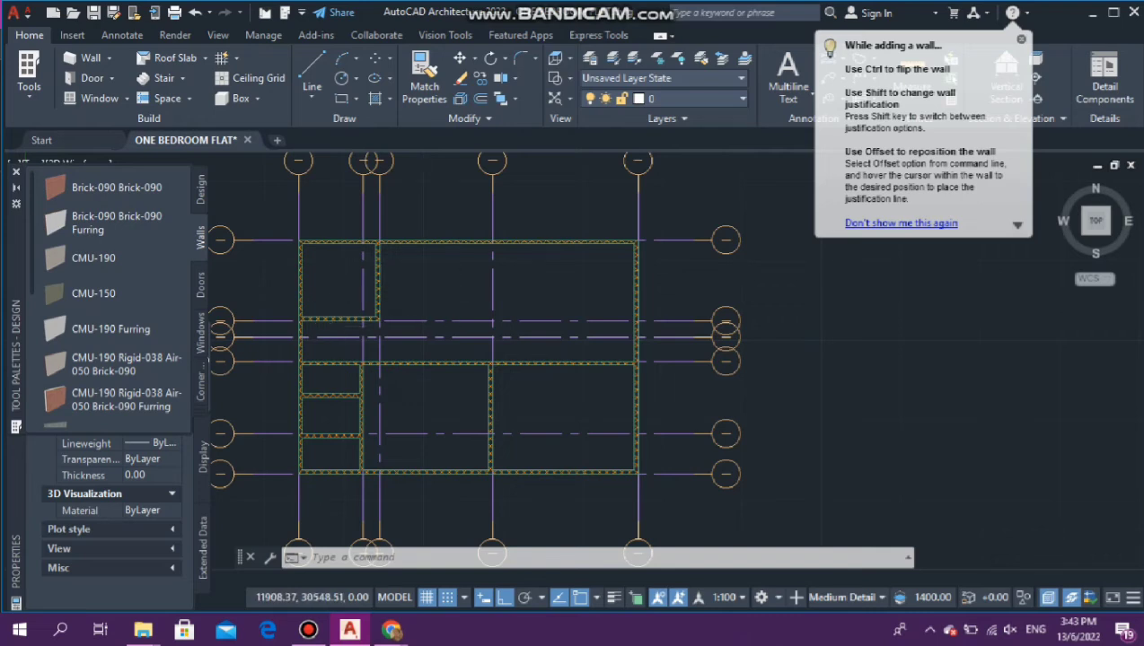
scroll(416, 273, "up", 3)
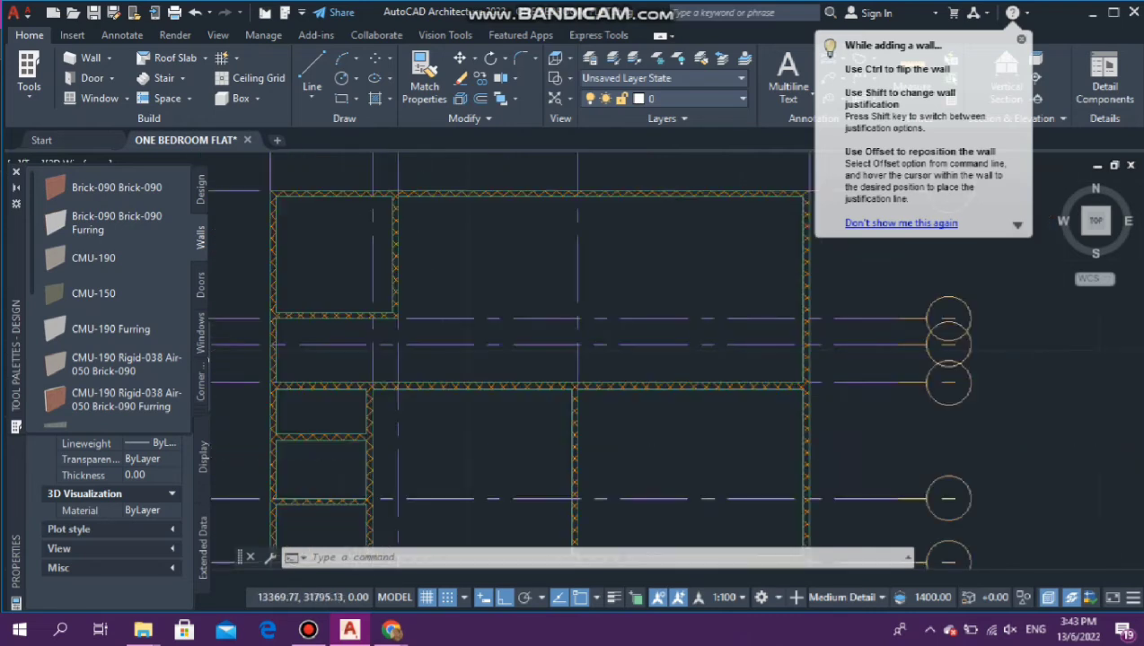
scroll(400, 274, "down", 2)
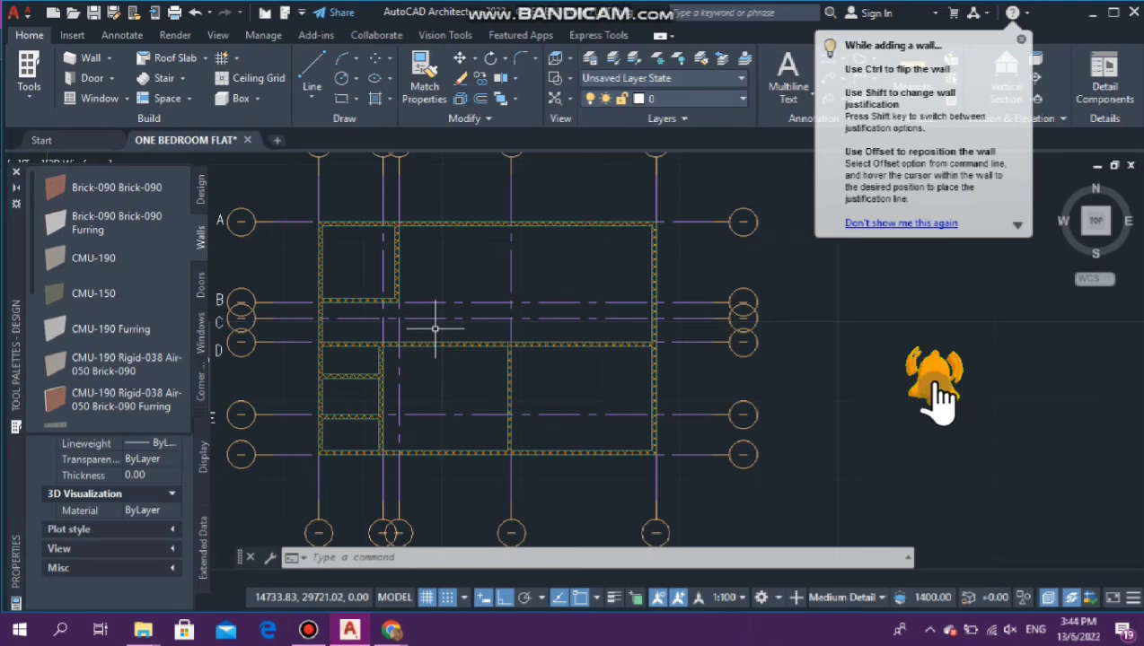
scroll(551, 321, "down", 2)
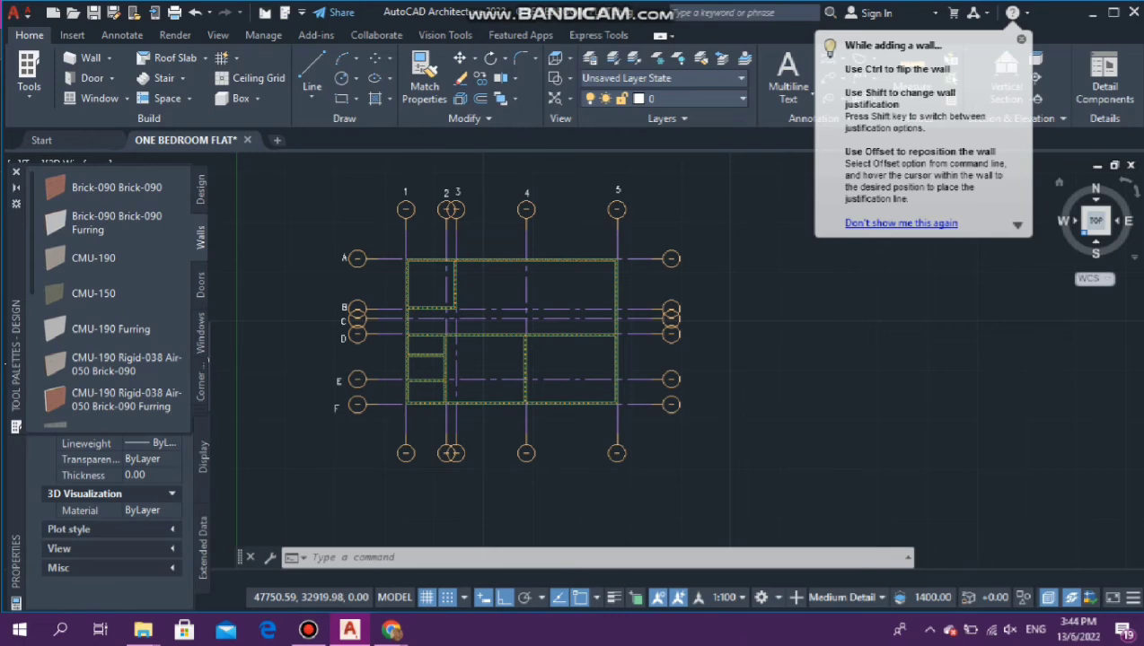
key("Return")
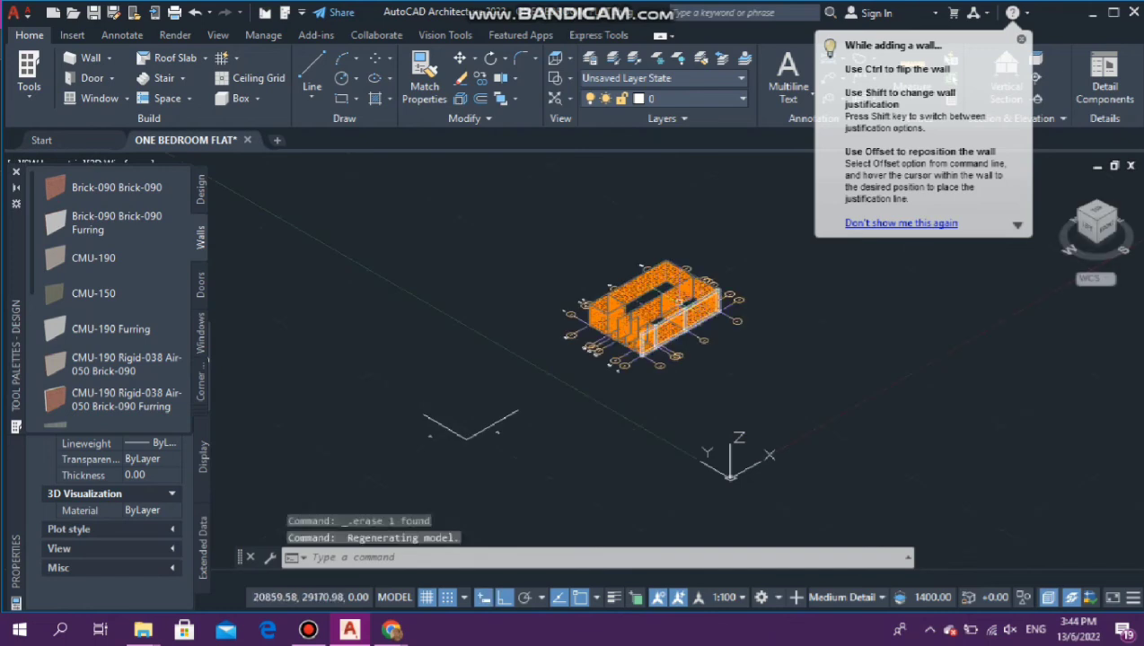
Step: Examine the flat's exterior walls and interior partitions in the isometric wireframe view
scroll(587, 321, "up", 5)
scroll(587, 321, "down", 4)
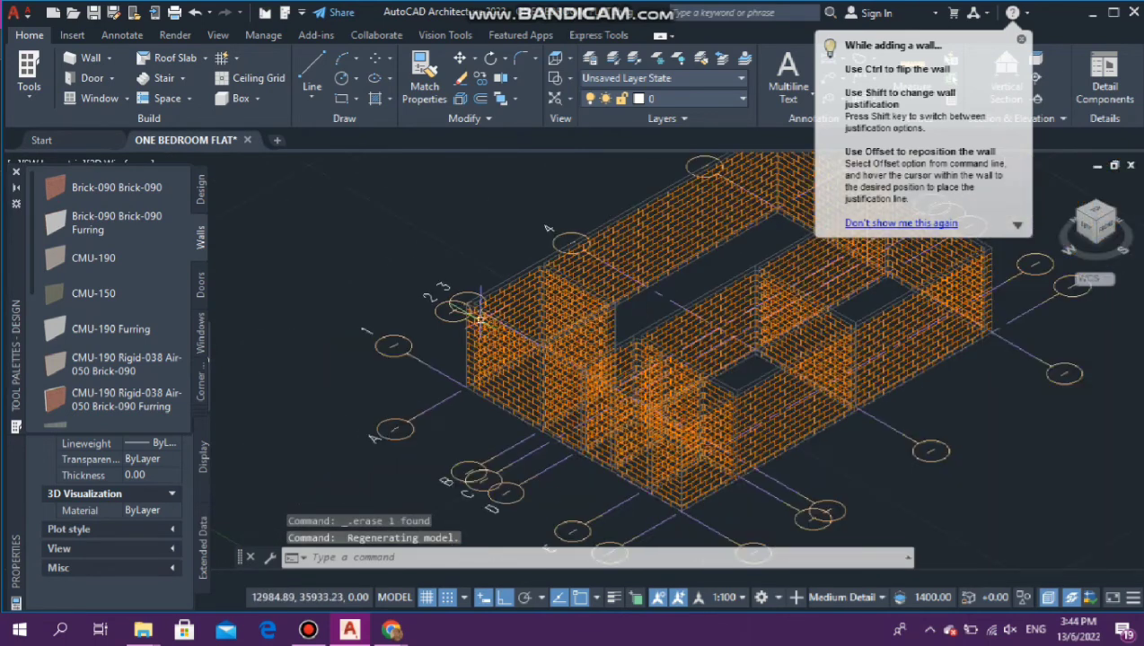
scroll(736, 273, "up", 5)
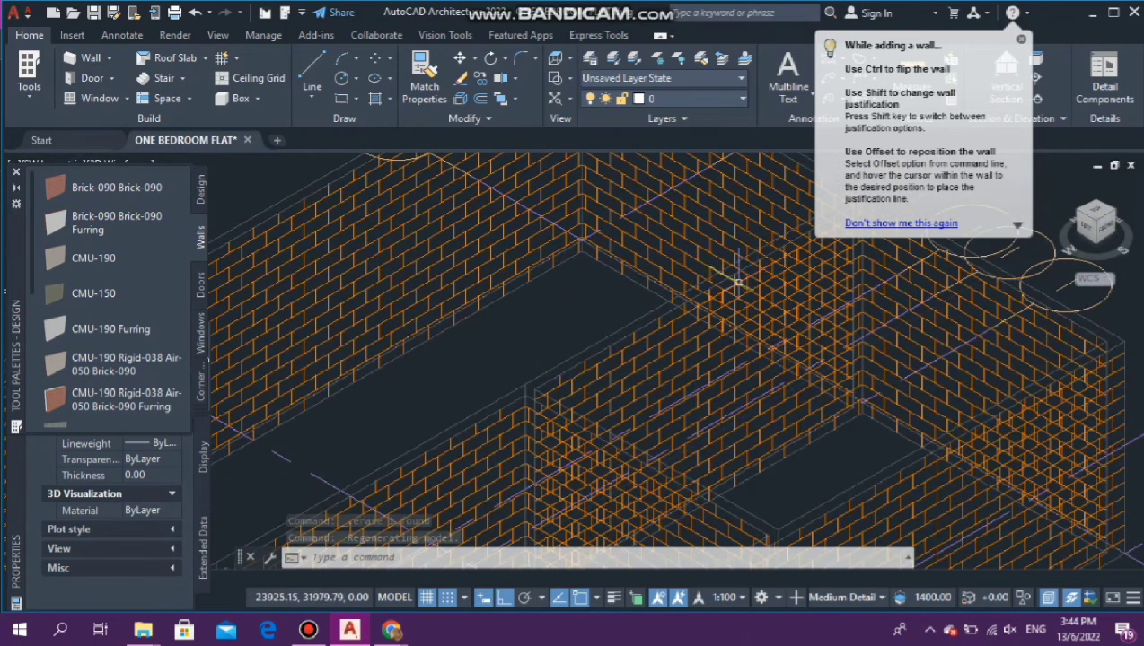
scroll(580, 316, "down", 3)
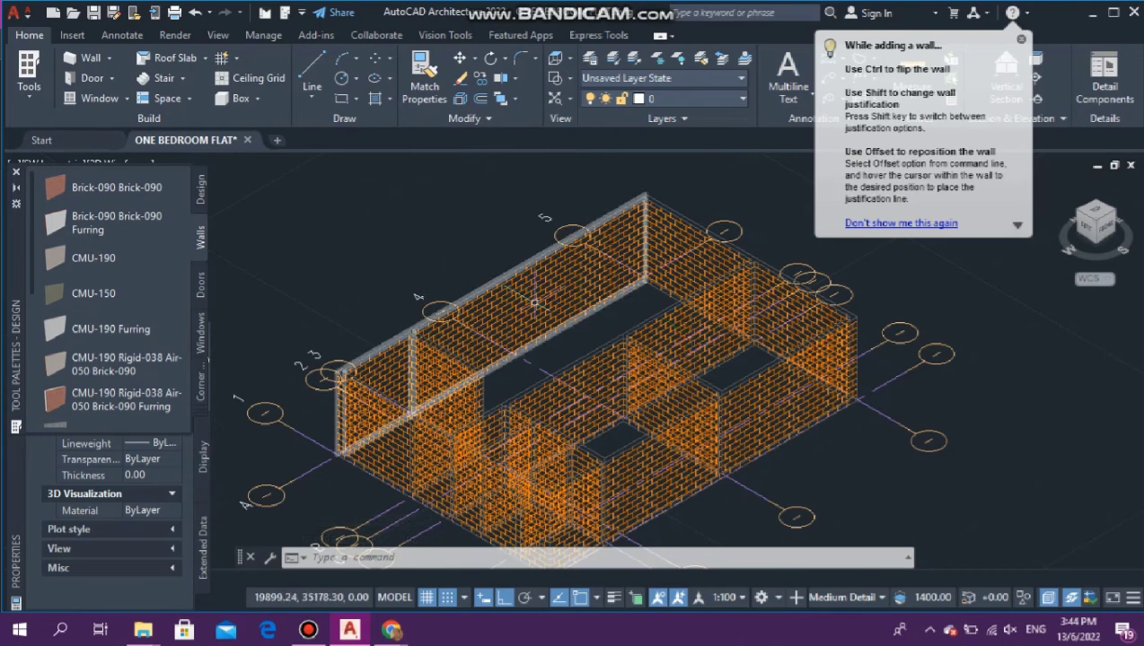
scroll(500, 364, "down", 4)
scroll(628, 431, "up", 6)
scroll(505, 344, "down", 4)
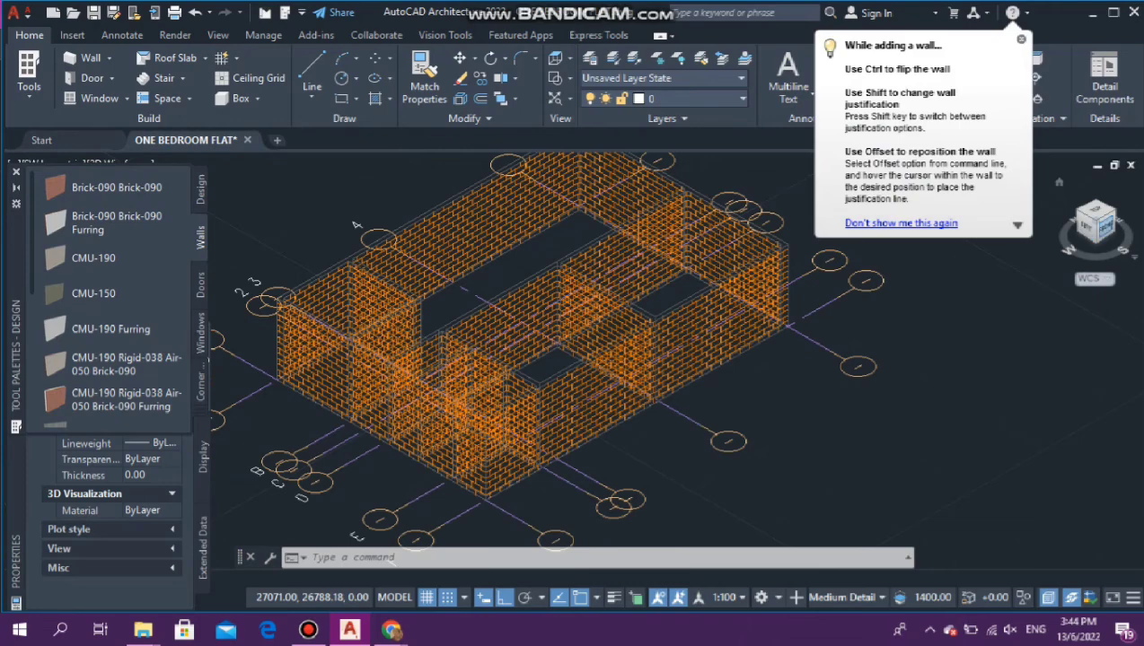
middle_click_drag(539, 359, 574, 359, "shift")
mouse_move(1097, 221)
left_mouse_down()
mouse_move(1084, 253)
mouse_move(1104, 199)
mouse_move(1106, 222)
left_mouse_up()
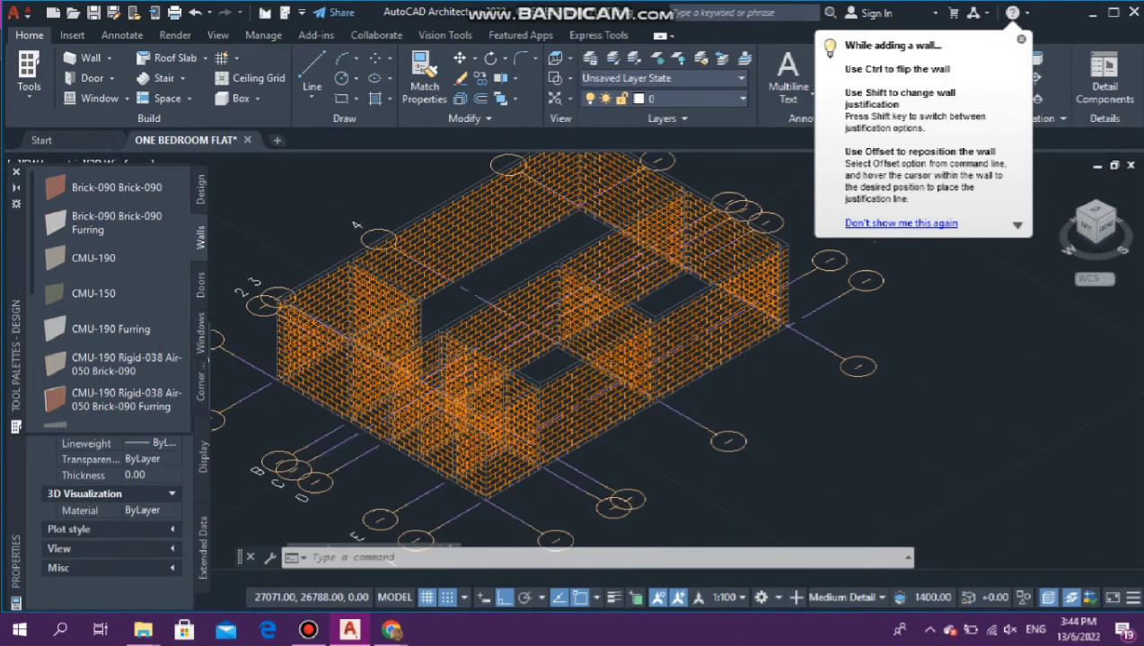
scroll(557, 325, "down", 3)
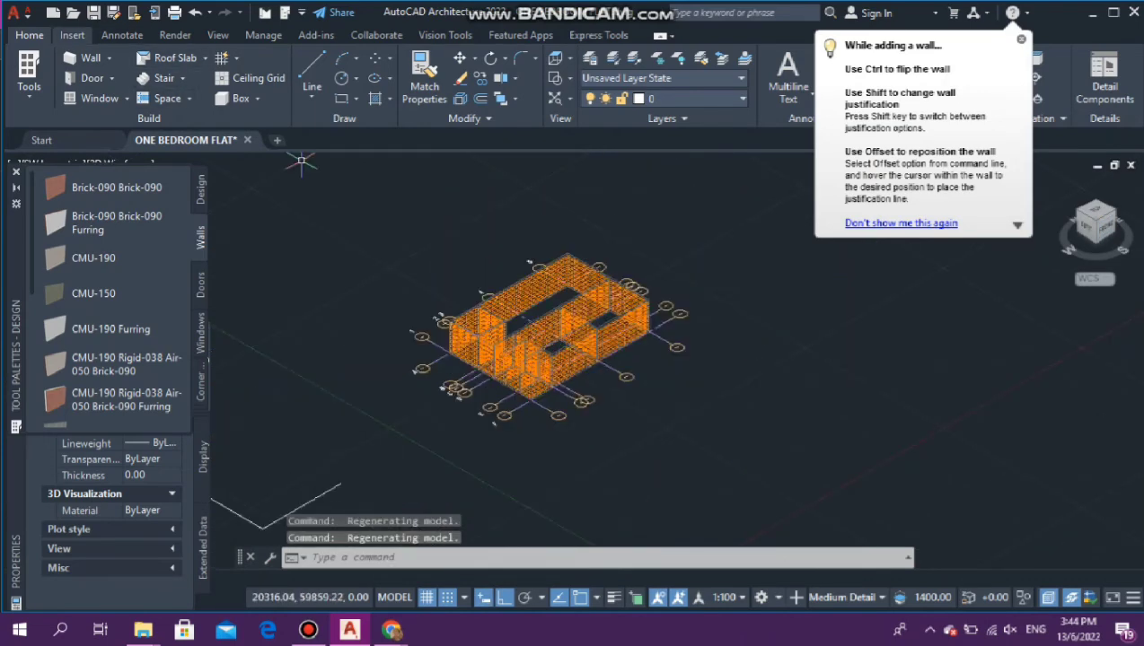
Step: Apply the Conceptual visual style to the 3D walls and inspect the rooms up close
left_click(71, 35)
left_click(217, 35)
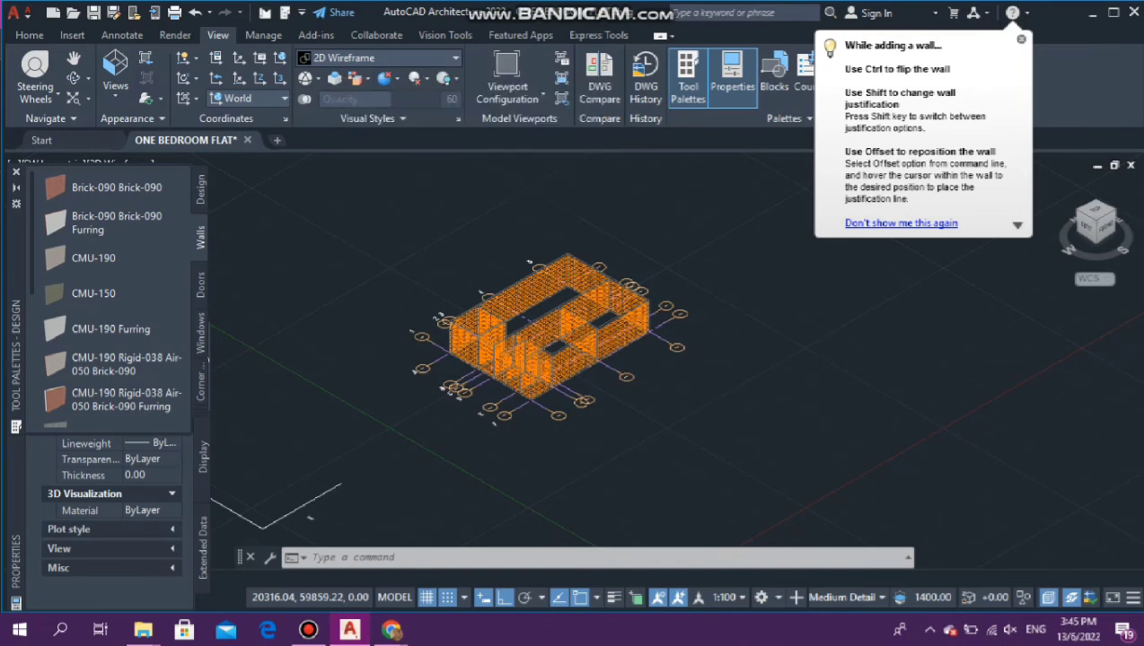
left_click(377, 57)
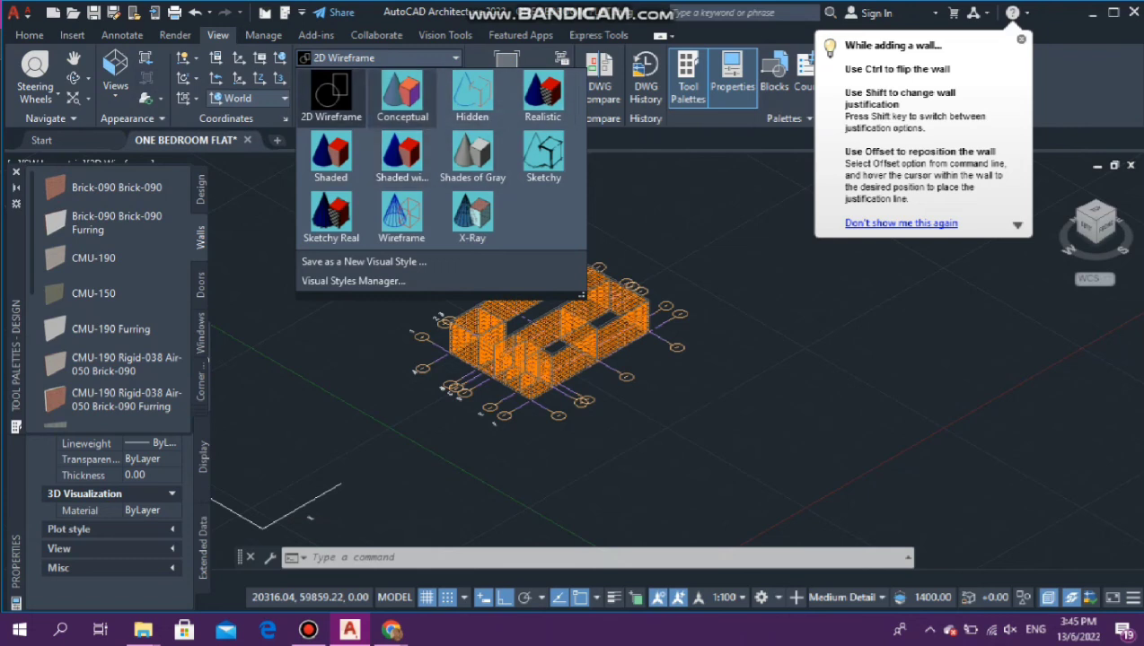
left_click(402, 99)
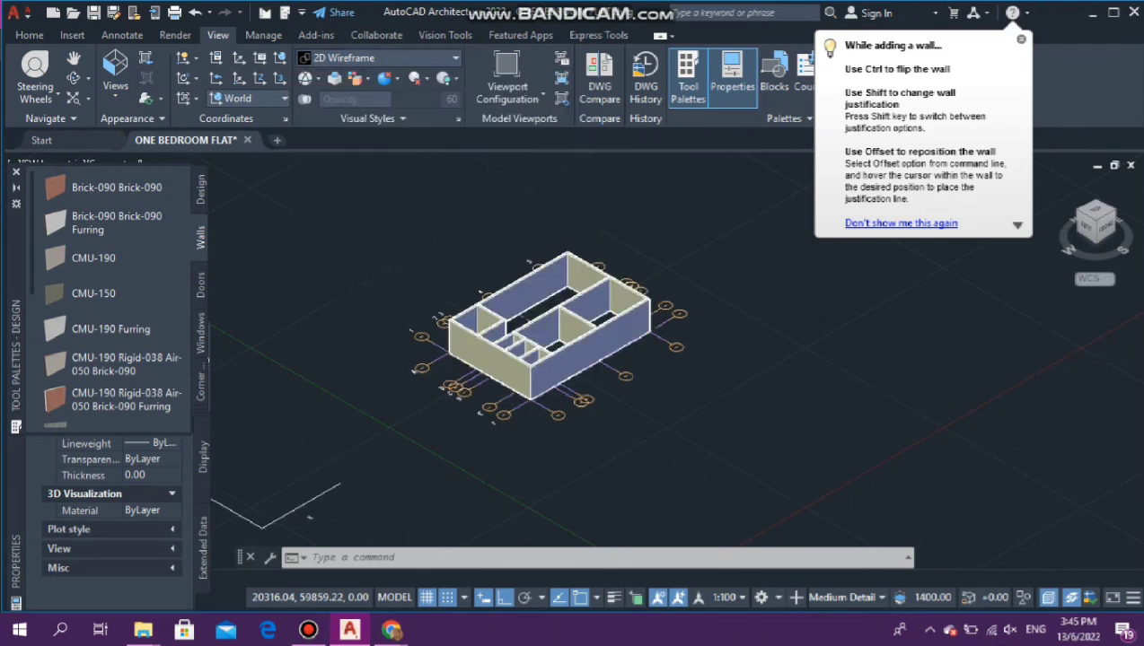
scroll(301, 161, "up", 3)
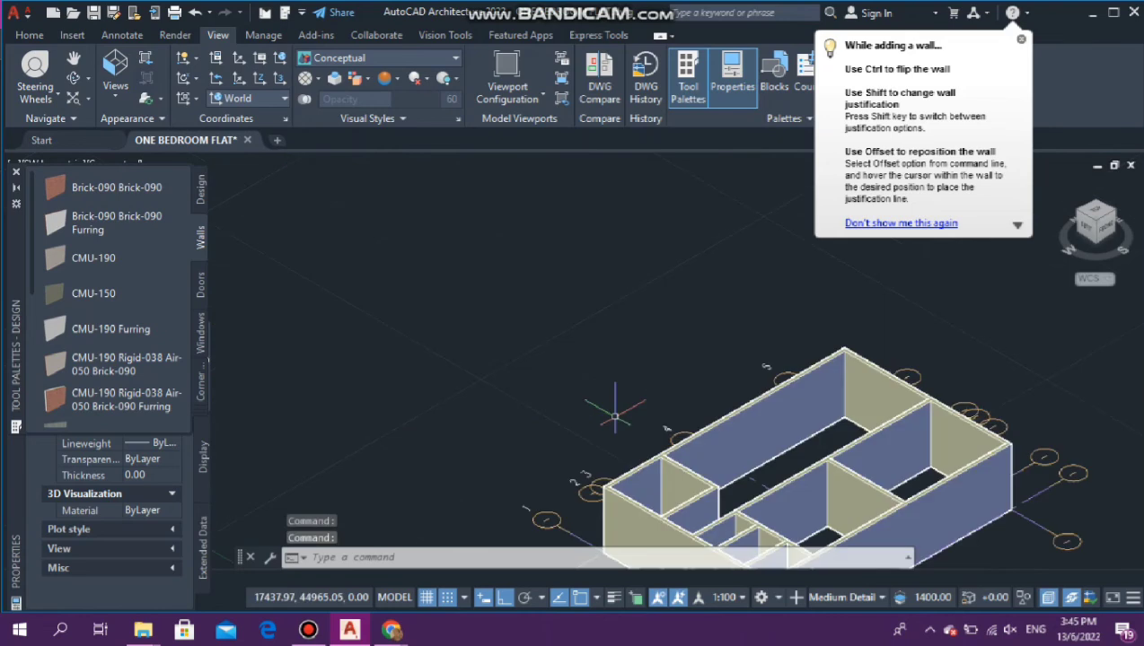
scroll(614, 408, "down", 4)
scroll(670, 419, "up", 6)
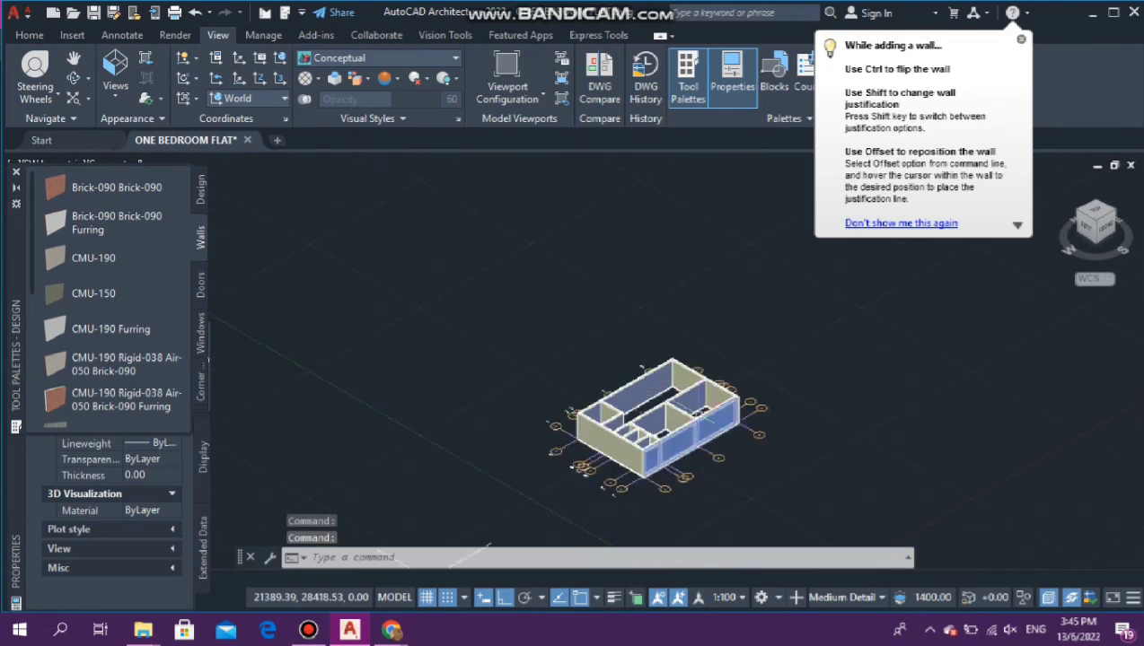
scroll(604, 446, "up", 4)
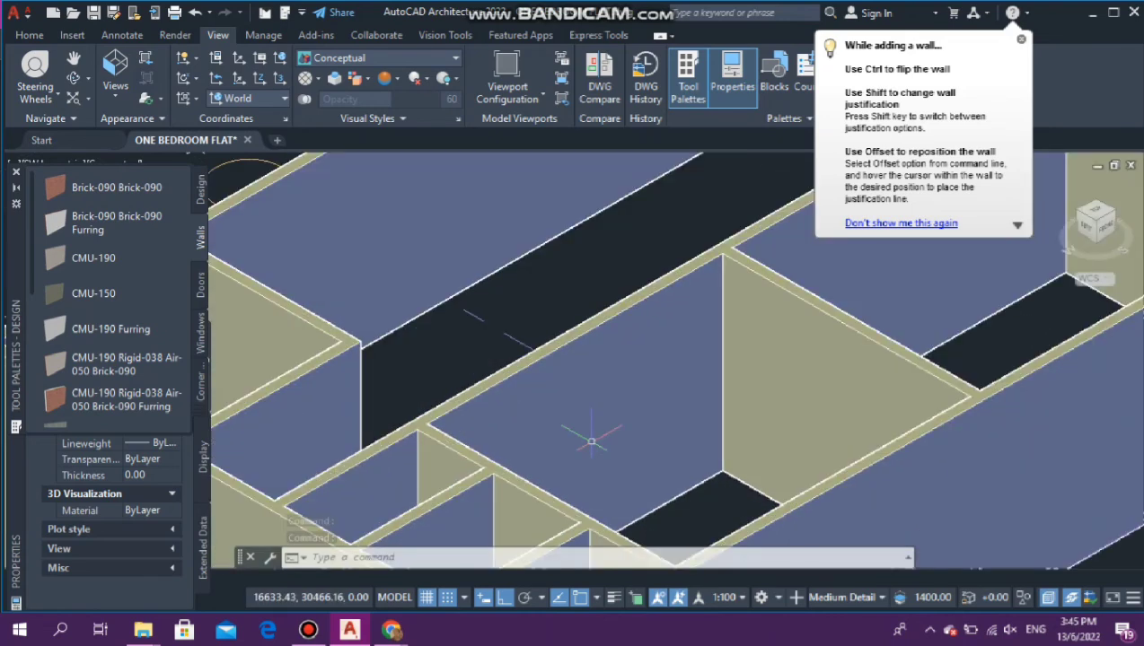
scroll(539, 422, "down", 5)
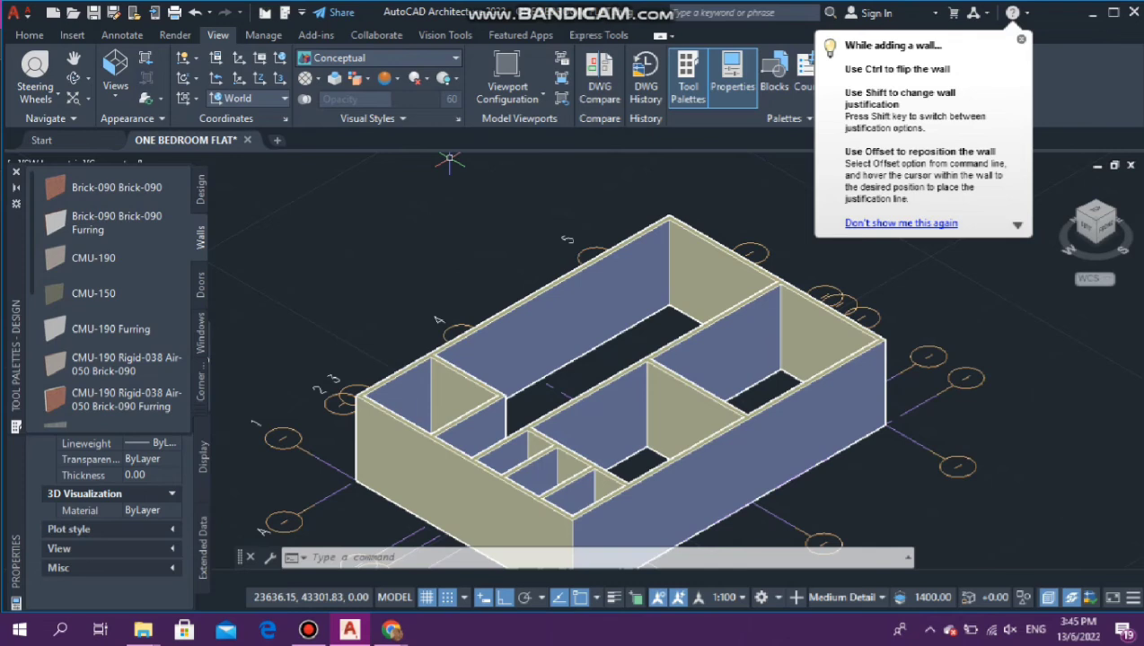
Step: Change the visual style to Hidden and inspect the brick hatching on the interior walls
left_click(382, 57)
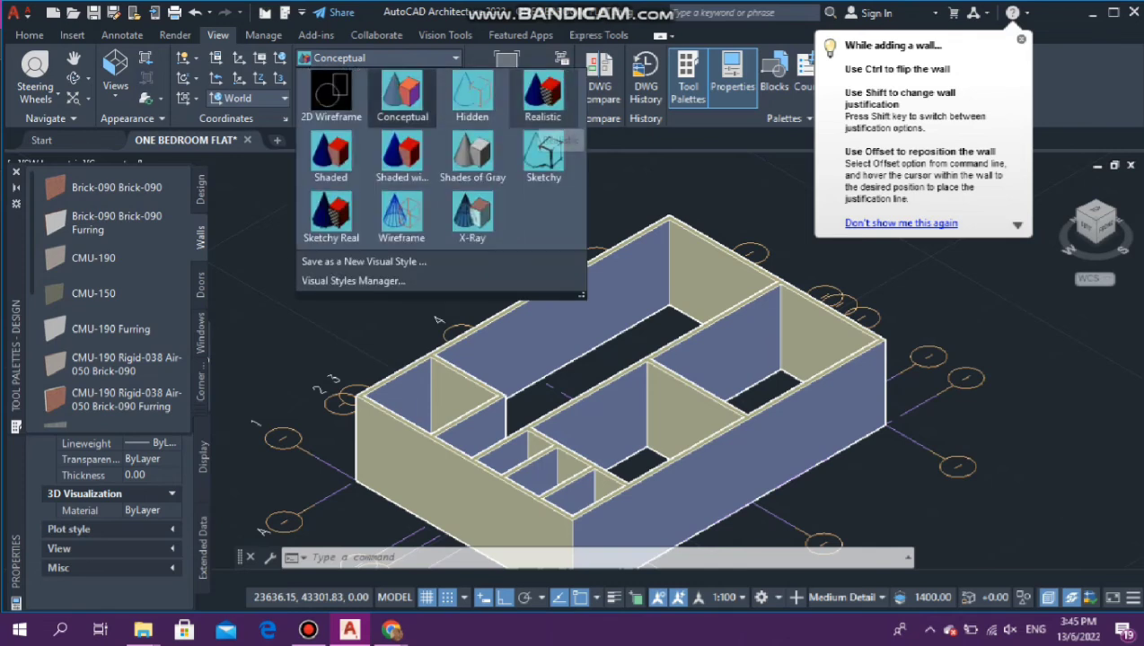
left_click(485, 95)
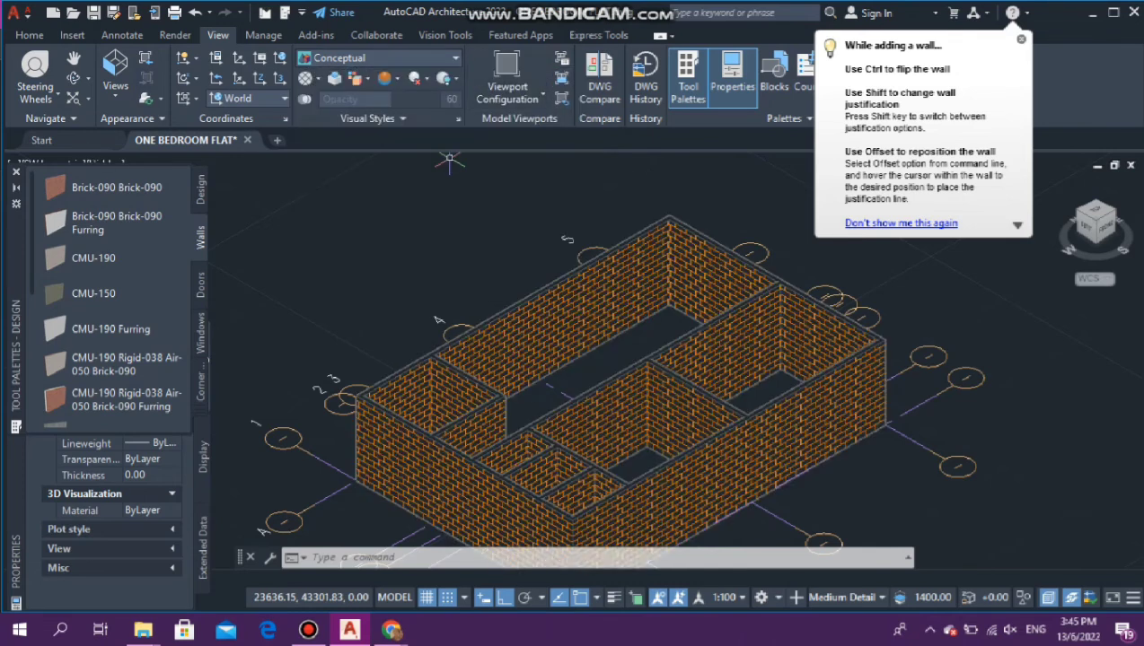
scroll(575, 409, "down", 1)
scroll(592, 413, "up", 5)
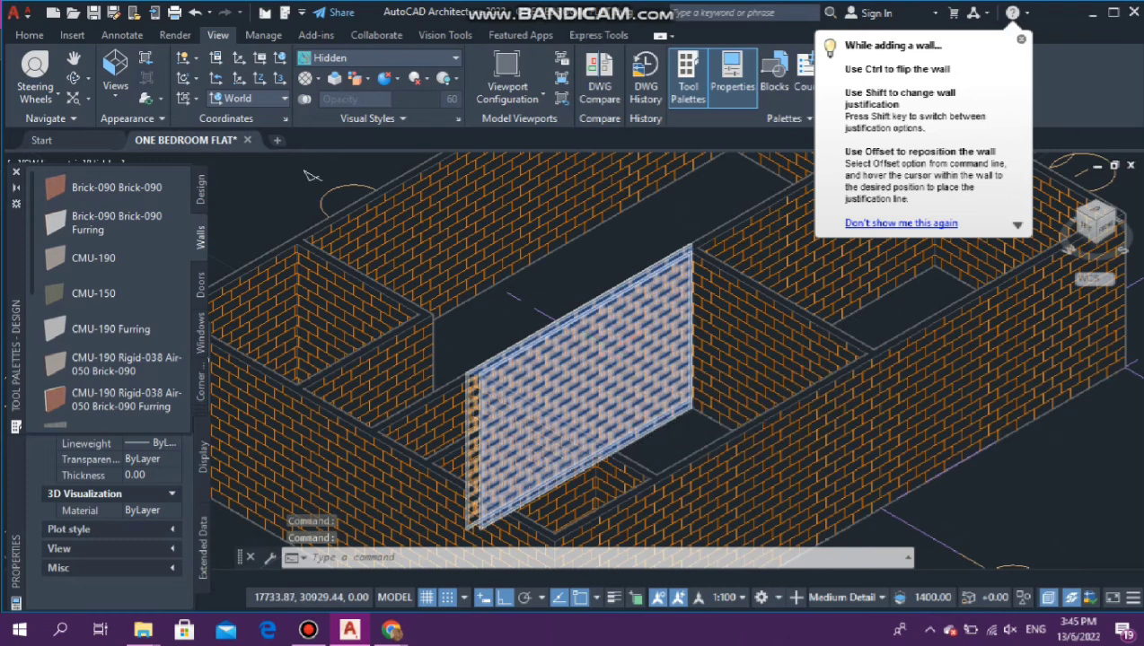
scroll(610, 350, "down", 5)
Step: Preview the wall model in the Realistic visual style and in the Shaded style
left_click(454, 59)
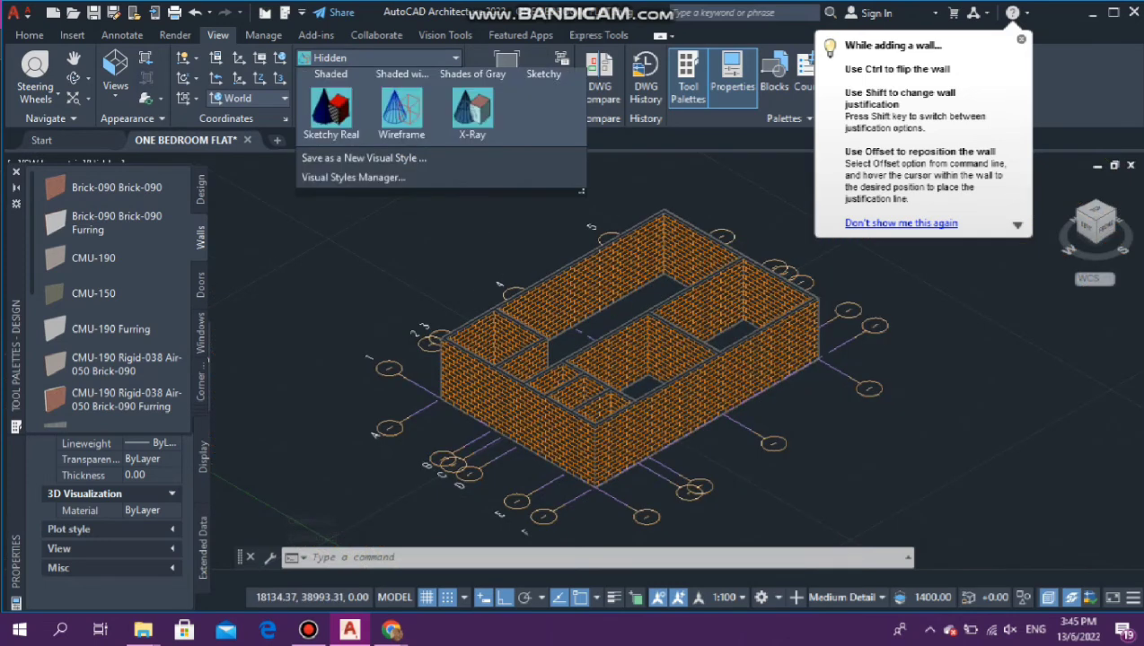
left_click(540, 94)
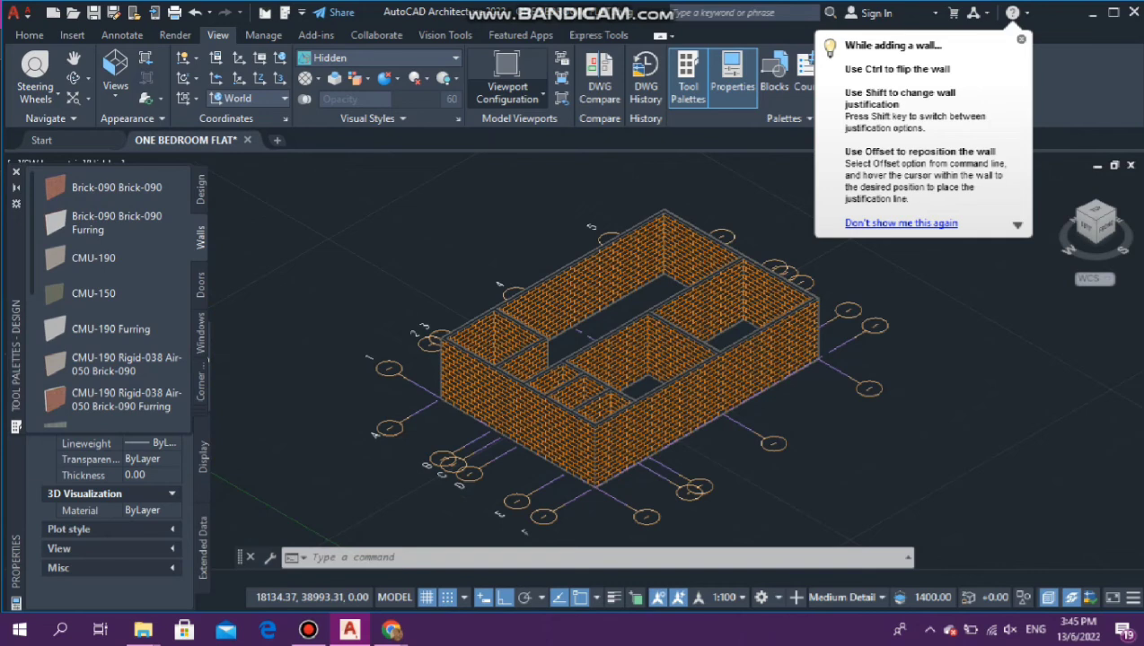
left_click(422, 57)
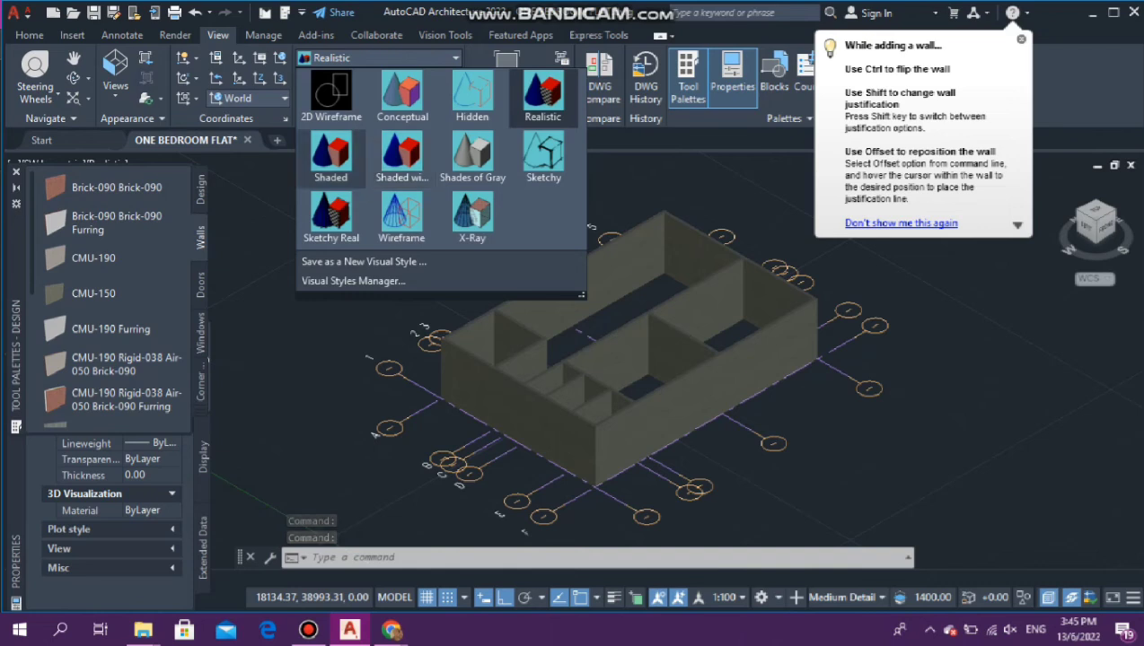
left_click(331, 154)
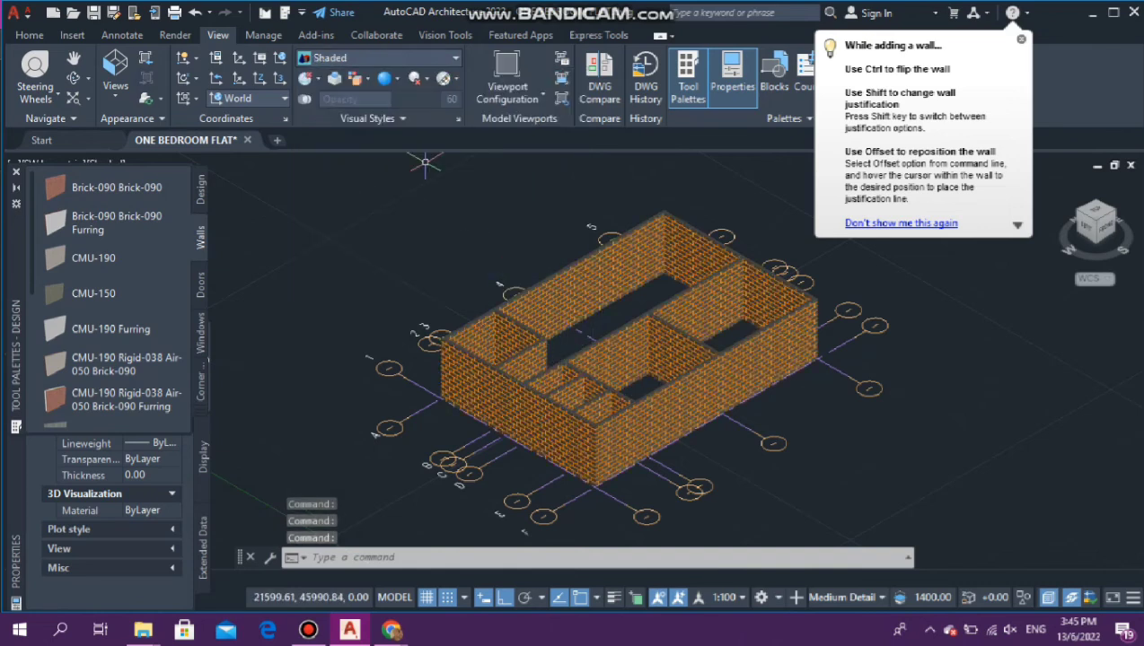
Step: Set the visual style to Shaded with edges and inspect the small rooms between grids 1 and 2
left_click(381, 58)
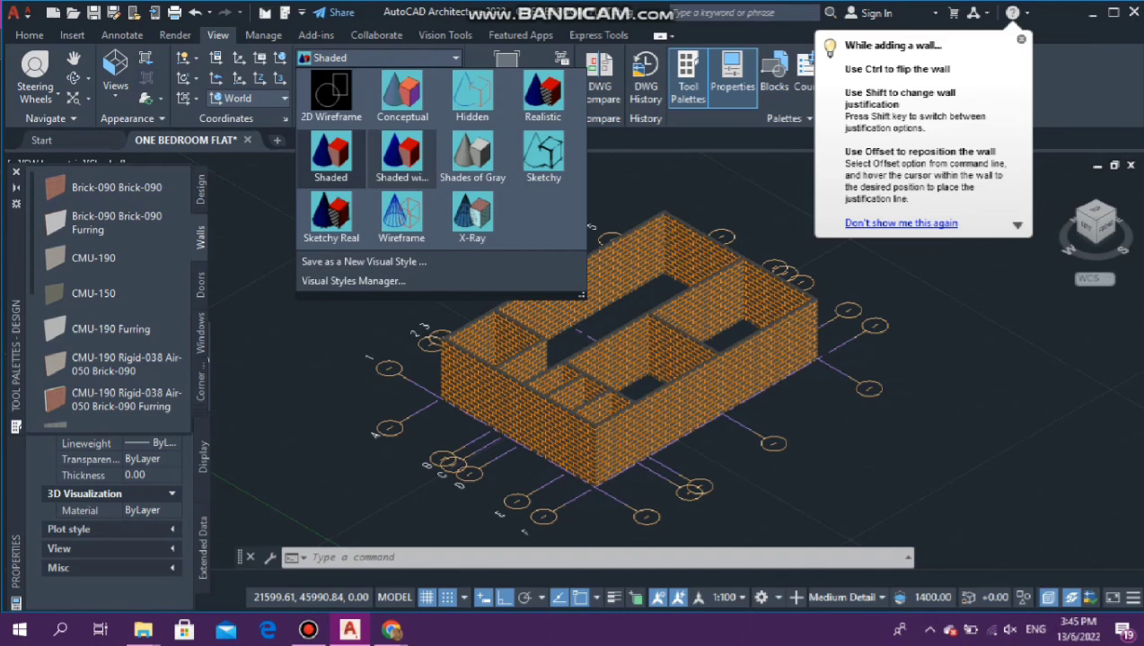
left_click(426, 167)
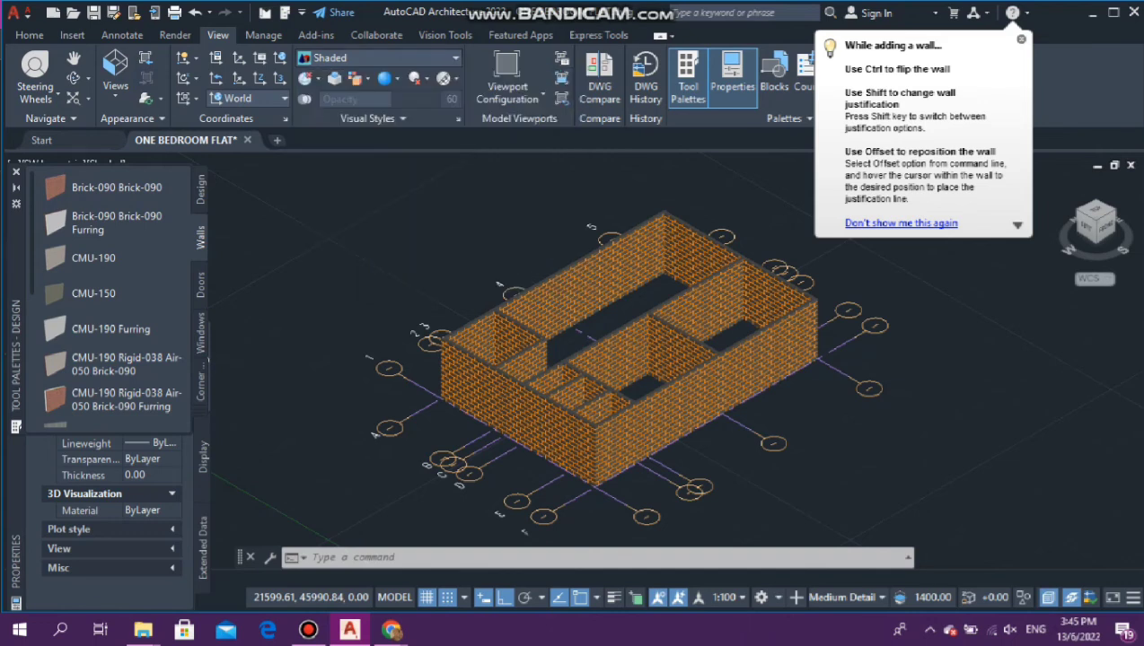
scroll(427, 167, "down", 2)
left_click(403, 163)
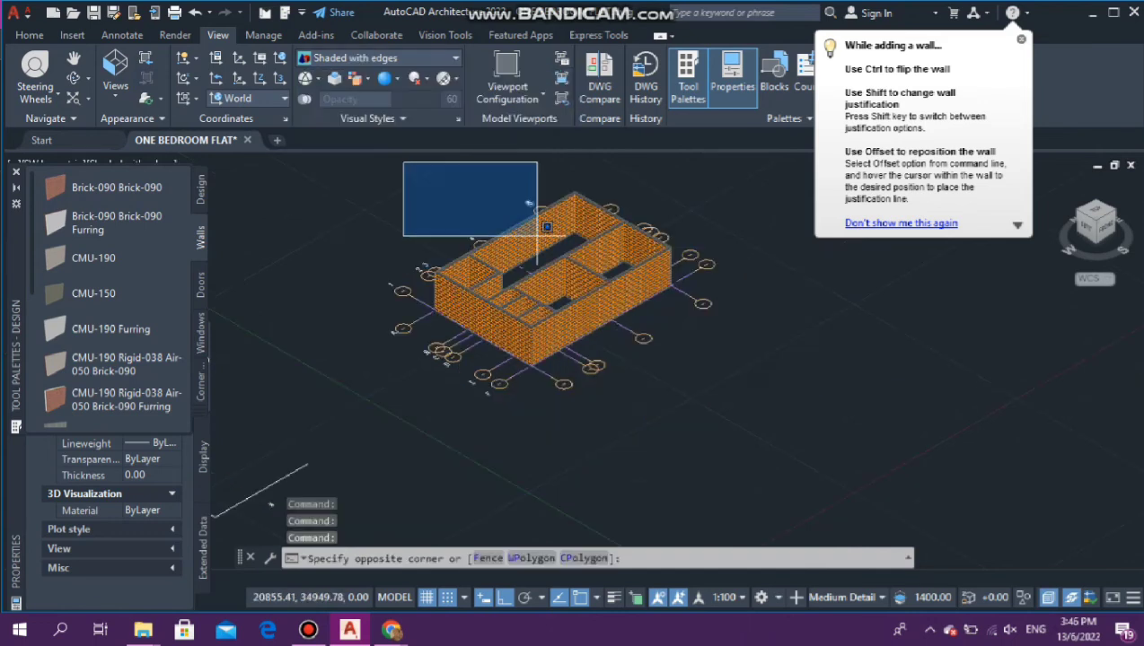
scroll(537, 231, "up", 3)
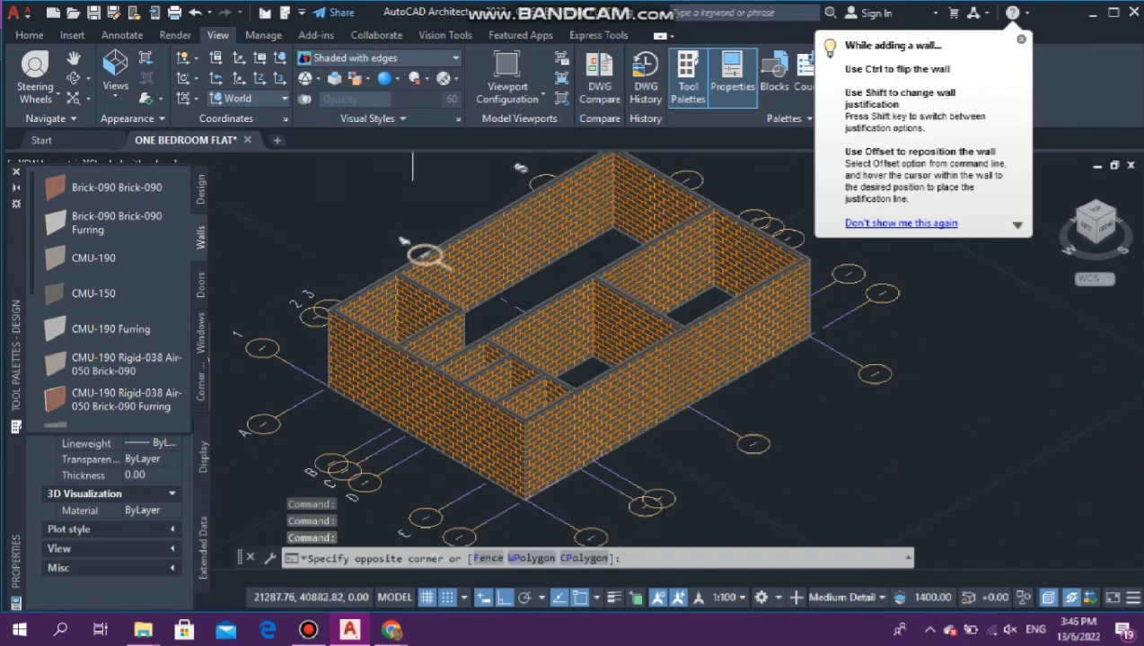
scroll(425, 256, "up", 2)
key("Escape")
scroll(481, 160, "down", 5)
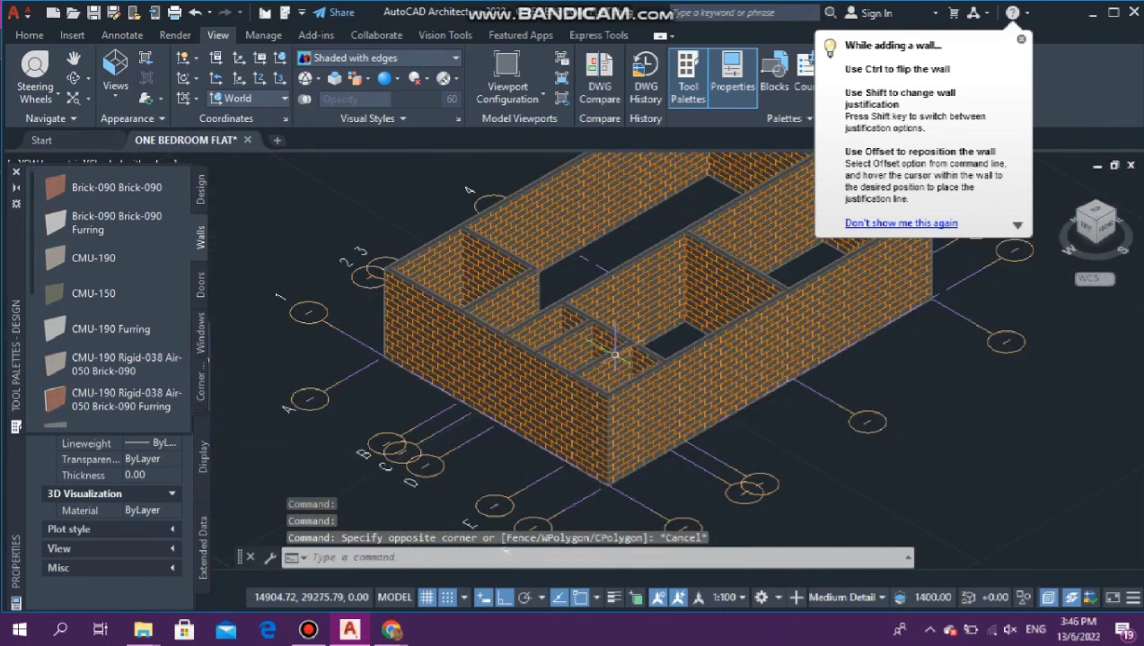
Step: Apply the Shades of Gray visual style and check how the walls and their edges display
left_click(421, 58)
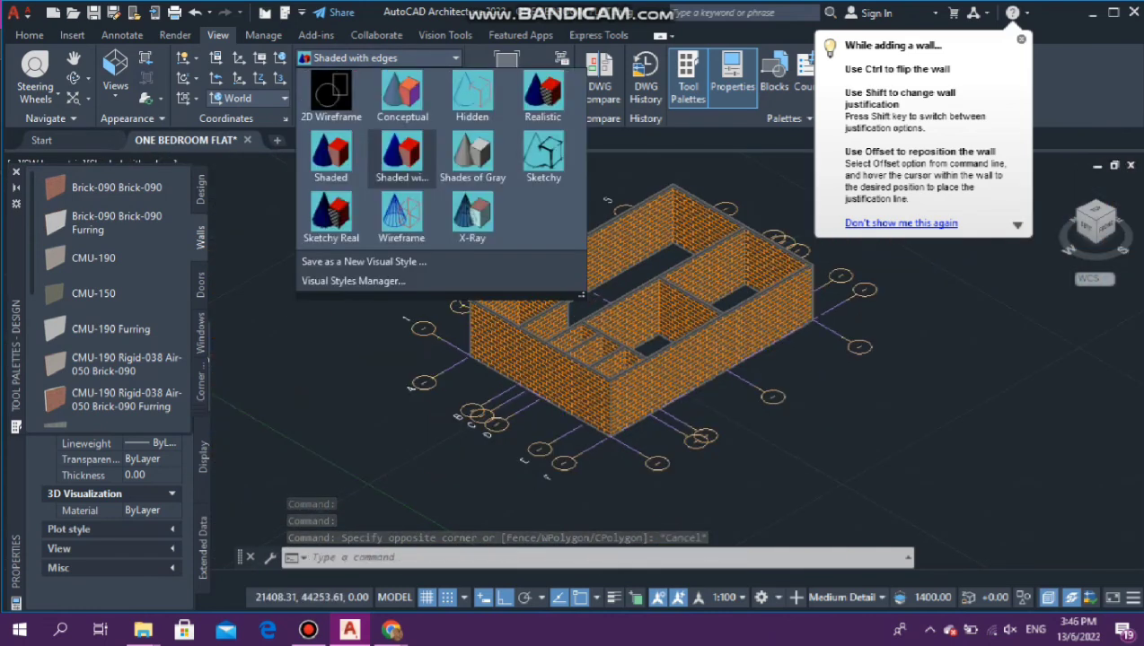
left_click(470, 157)
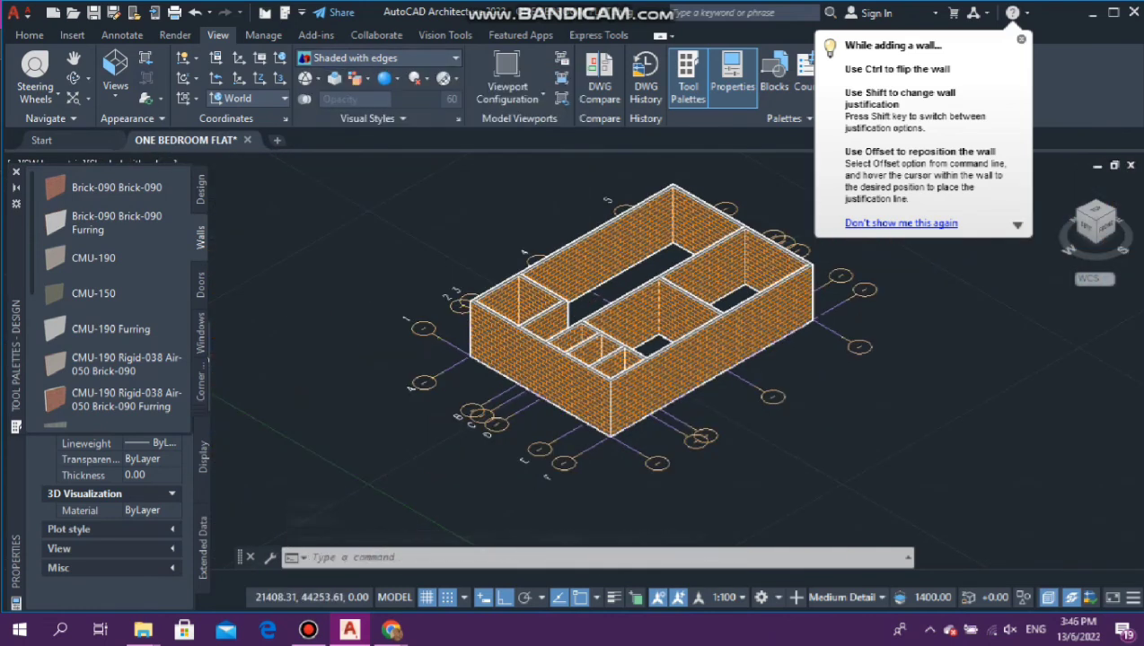
scroll(642, 344, "up", 2)
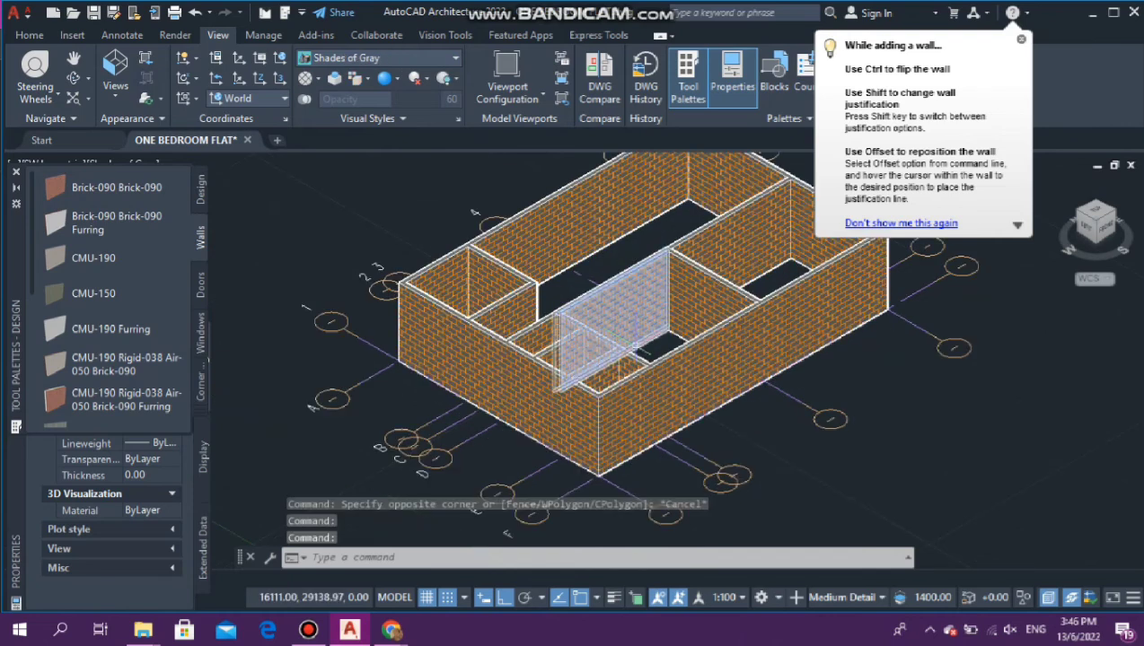
scroll(635, 345, "down", 5)
scroll(642, 286, "up", 6)
scroll(639, 327, "down", 1)
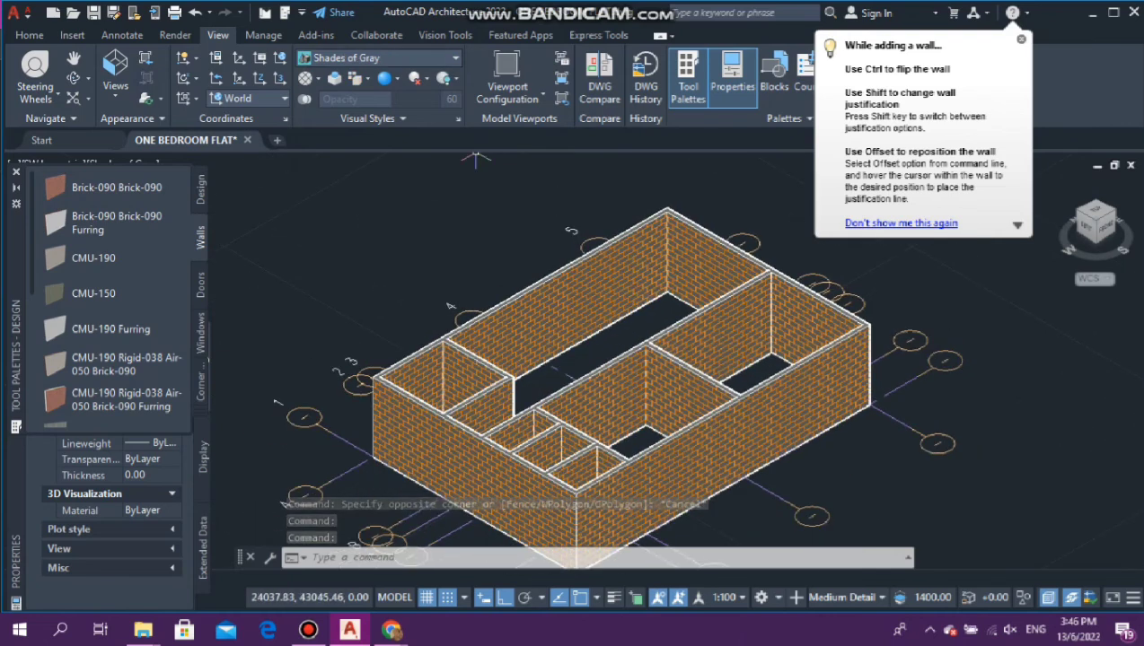
Step: Preview the wall model in the Sketchy visual style and try to apply the Sketchy Real style
left_click(455, 58)
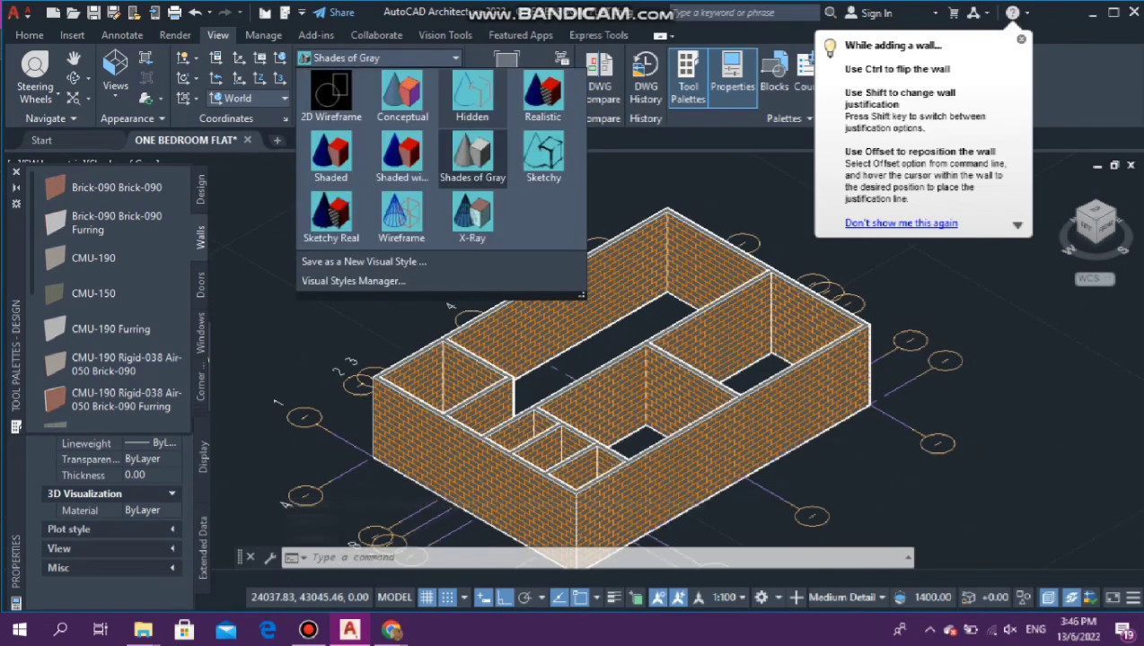
left_click(474, 156)
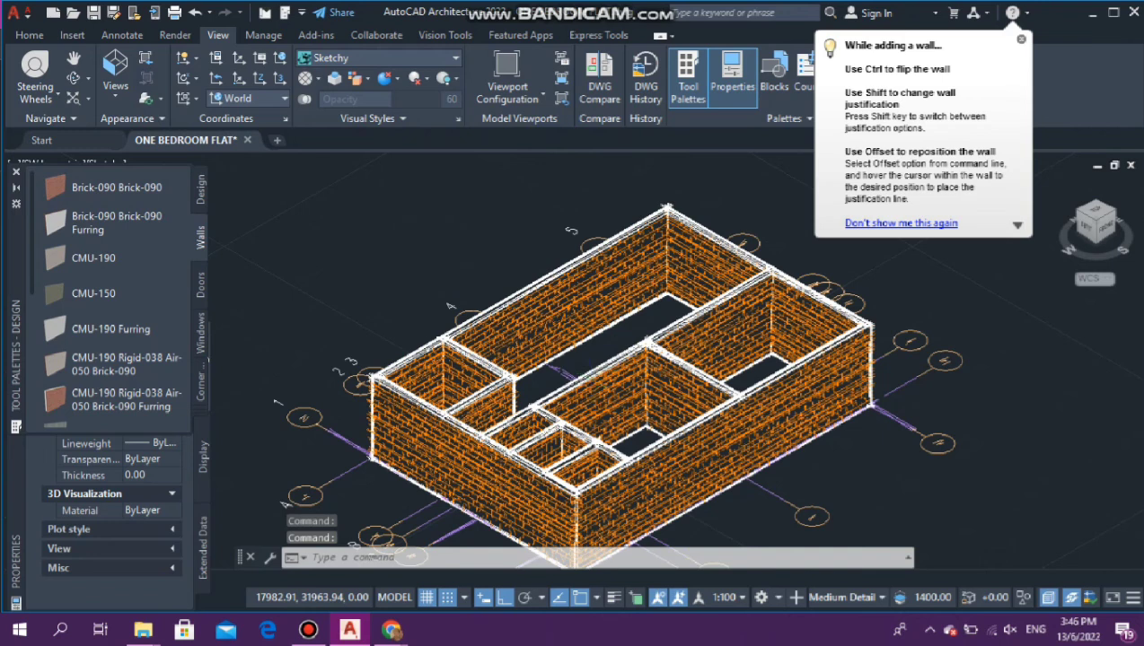
scroll(589, 359, "down", 2)
left_click(377, 57)
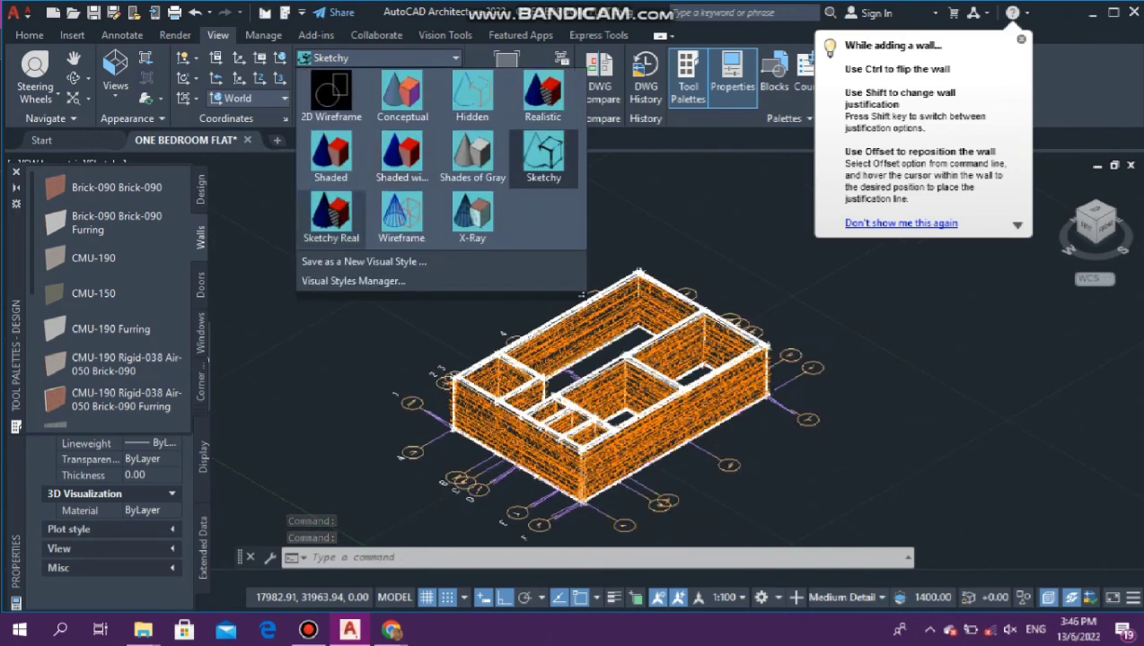
left_click(331, 216)
left_click(538, 331)
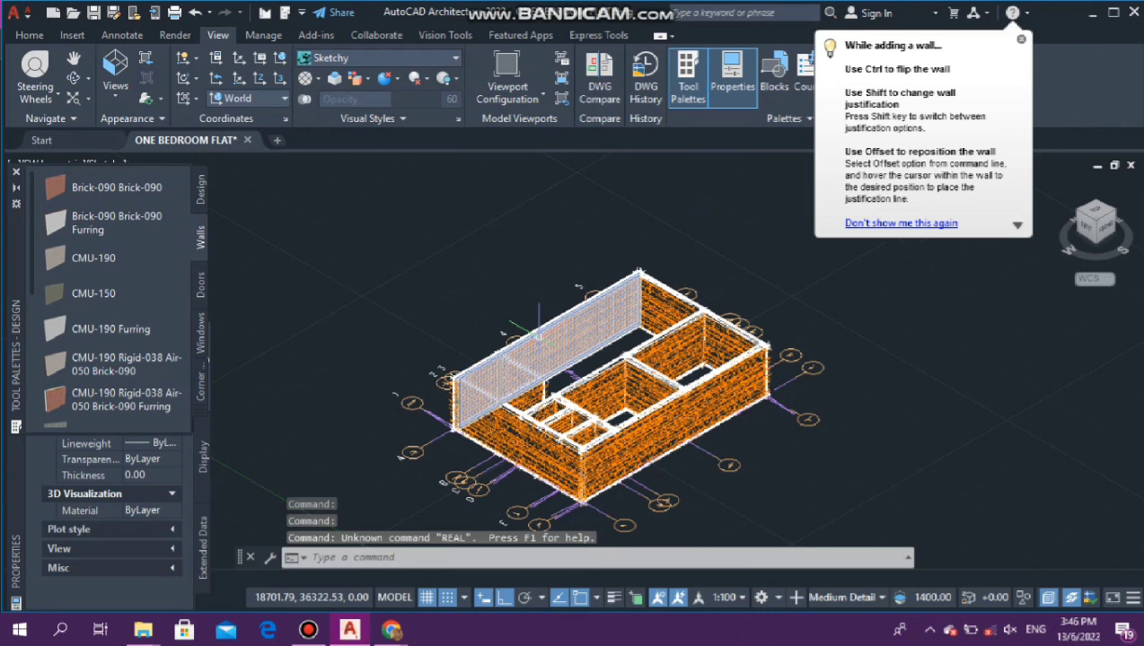
key("Escape")
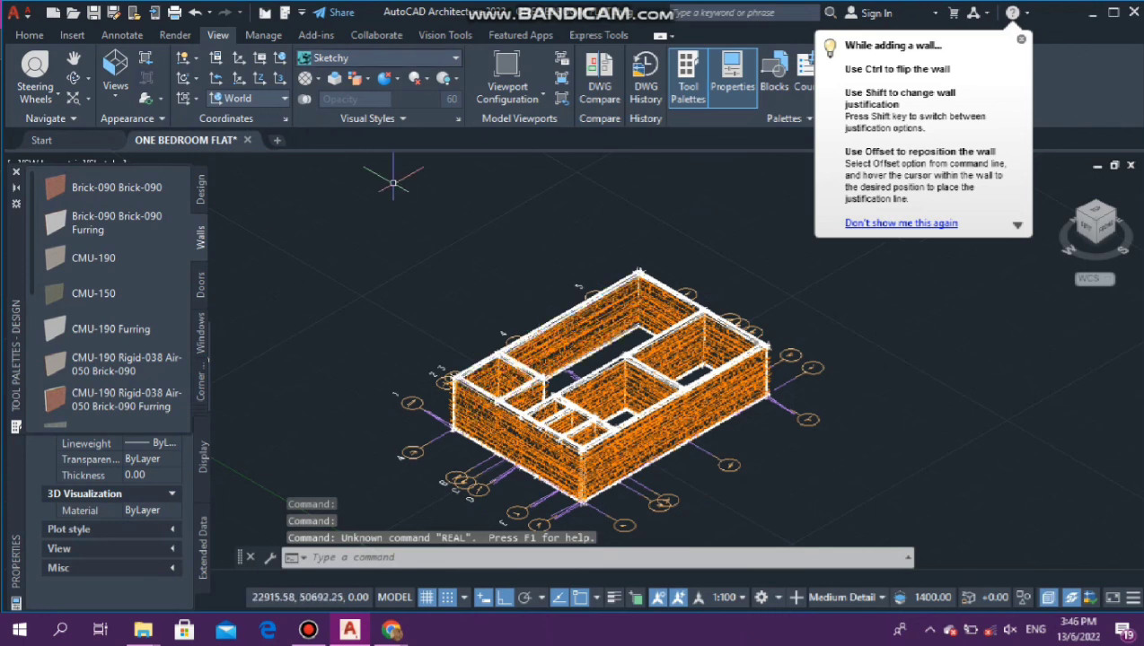
Step: Change the visual style to Wireframe and inspect the see-through brick hatching around the small rooms
left_click(377, 57)
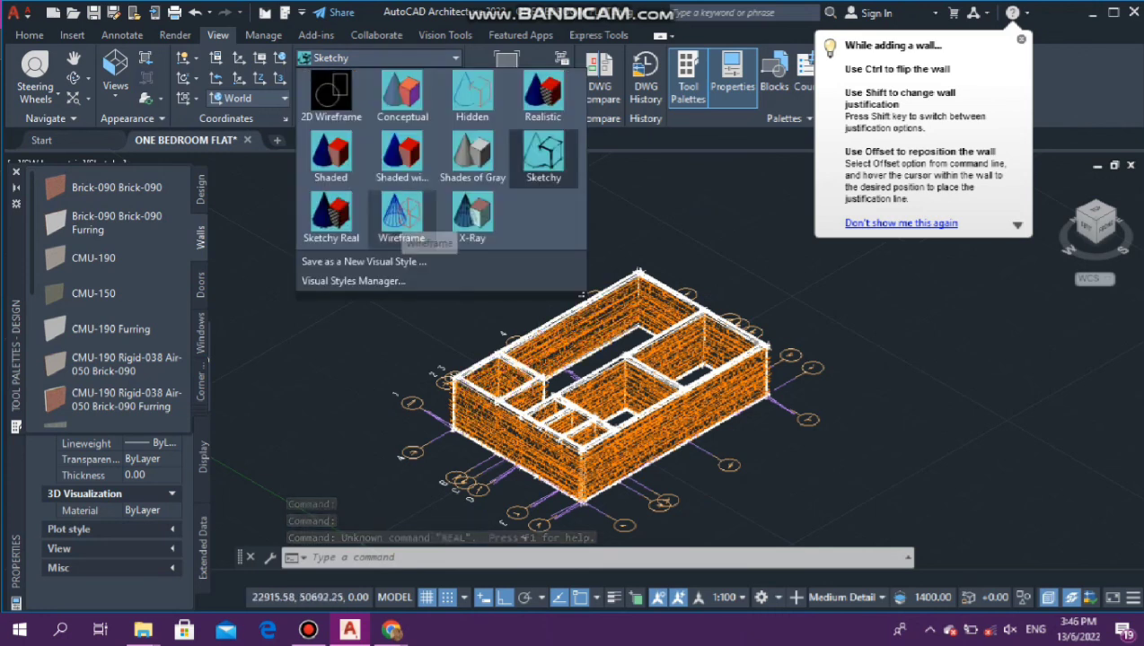
left_click(401, 215)
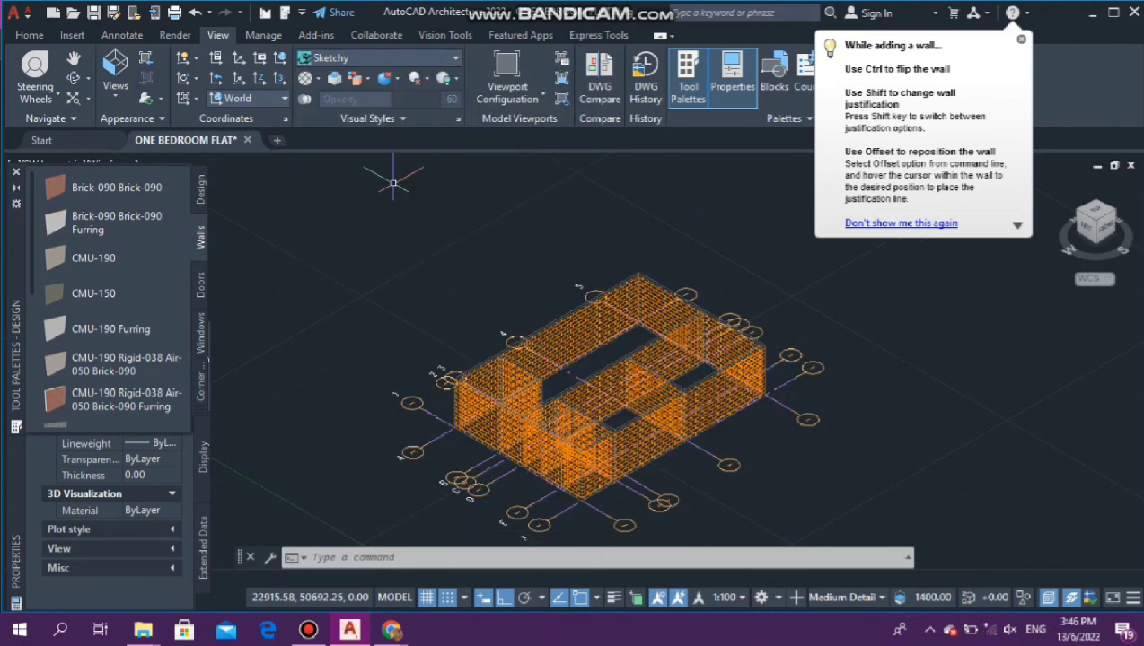
scroll(572, 424, "up", 4)
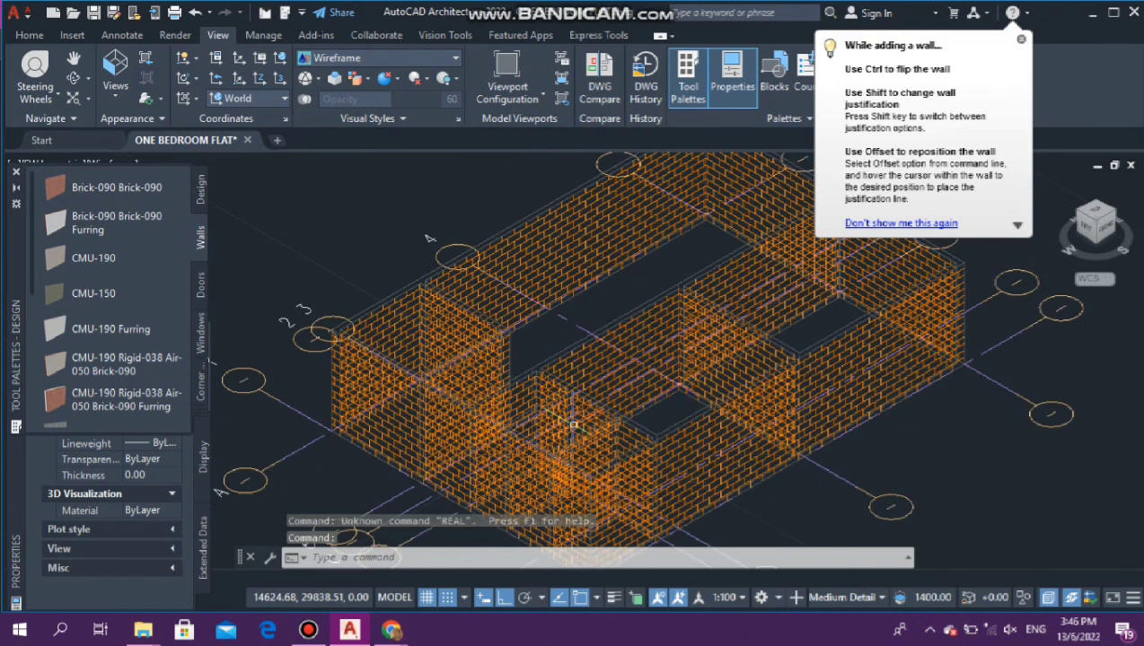
scroll(573, 424, "down", 3)
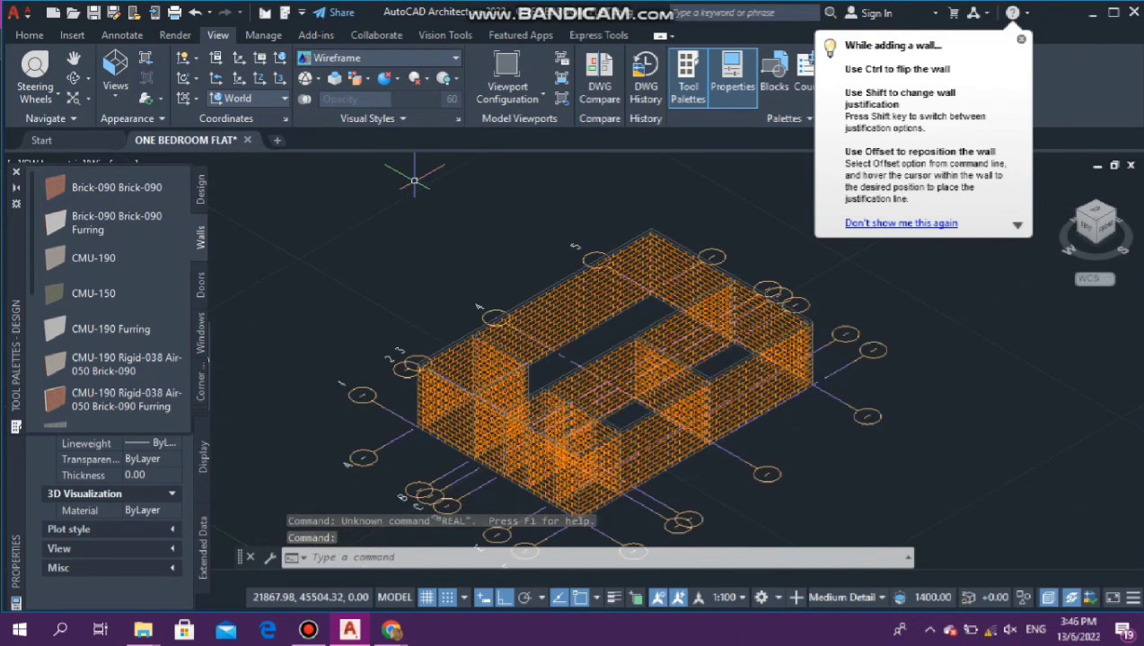
Step: Apply the X-Ray visual style and inspect the small rooms and the outer corner of the flat
left_click(455, 58)
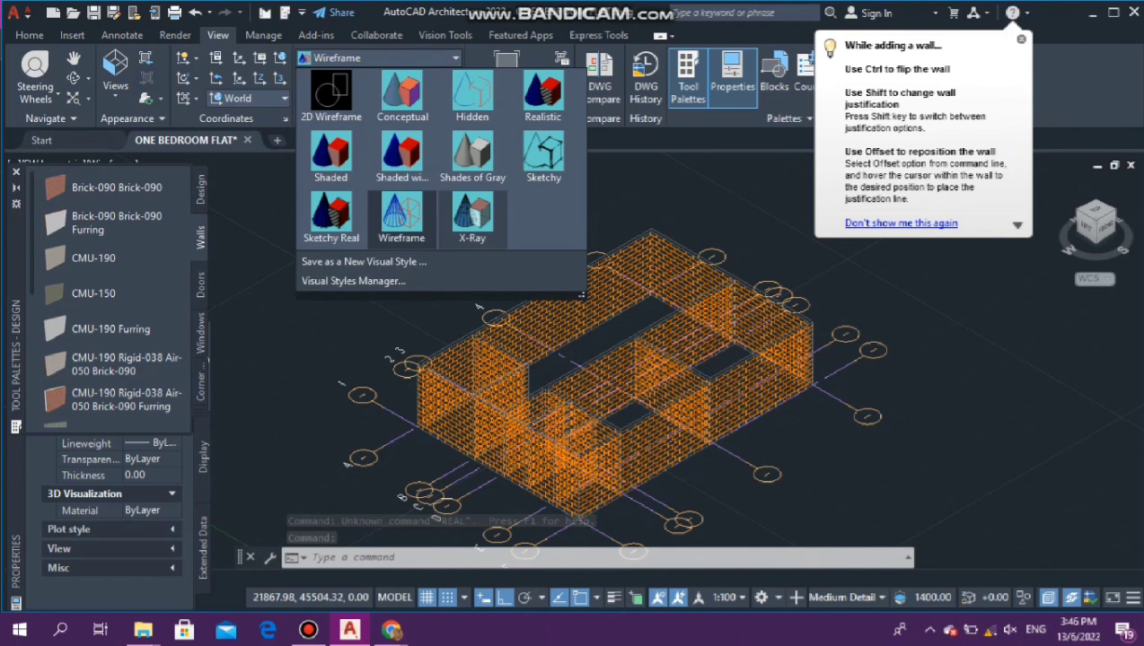
left_click(479, 218)
scroll(529, 289, "up", 6)
scroll(529, 288, "down", 4)
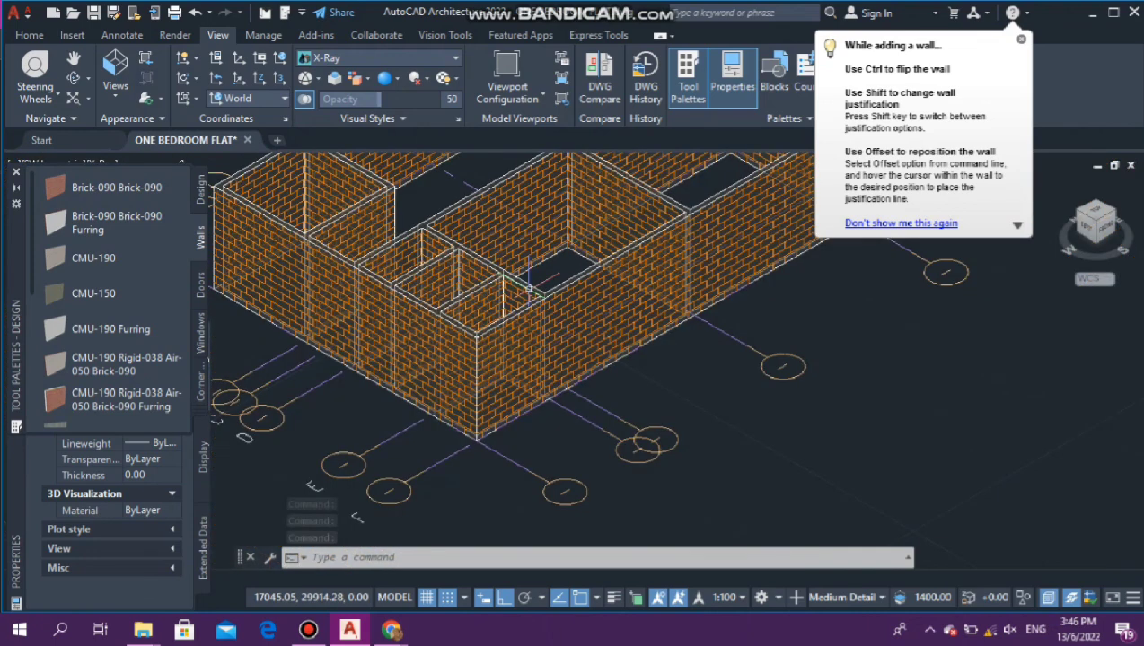
scroll(529, 286, "up", 2)
scroll(463, 206, "down", 5)
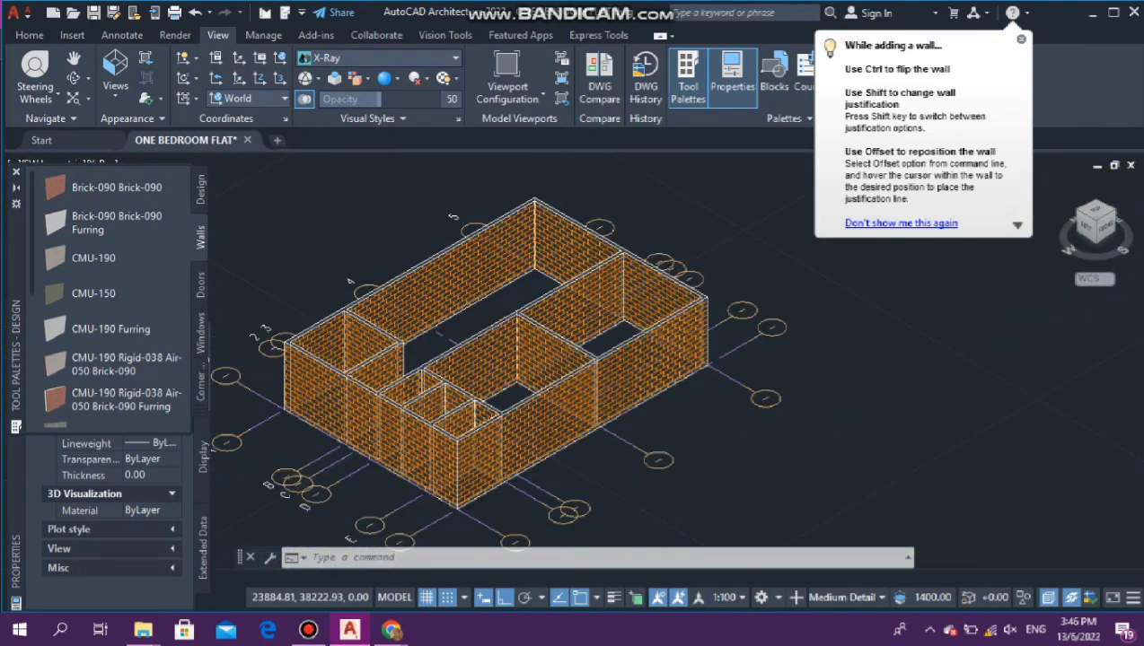
Step: Preview the wall model in 2D Wireframe and set the visual style to Hidden
left_click(402, 58)
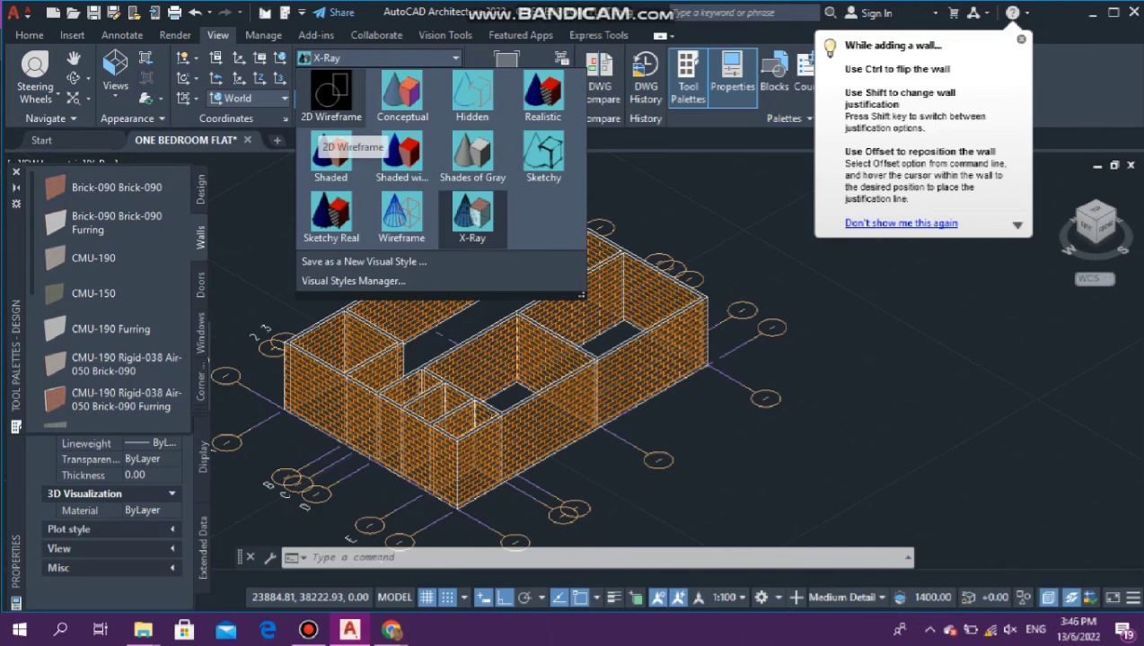
left_click(324, 106)
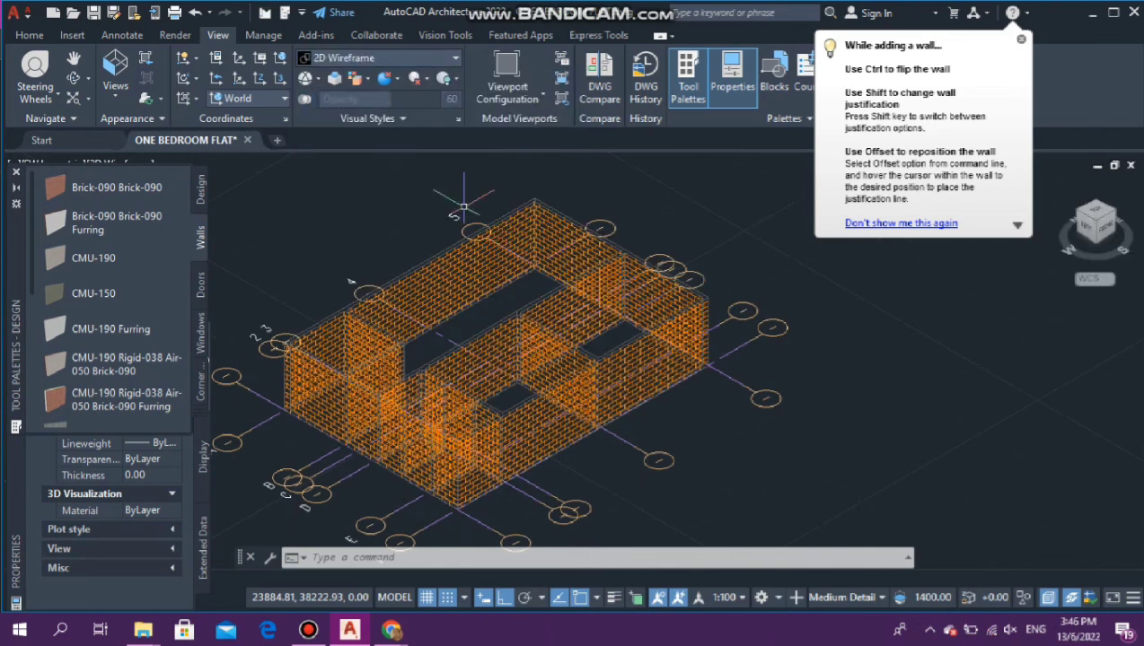
left_click(442, 58)
left_click(406, 100)
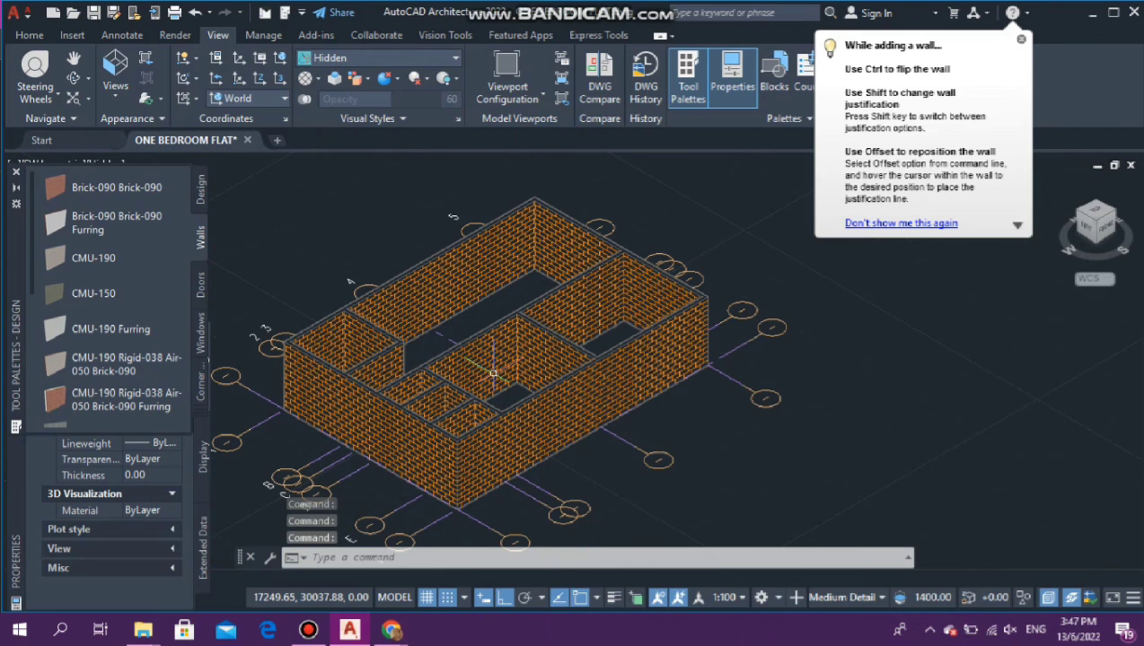
scroll(518, 380, "down", 2)
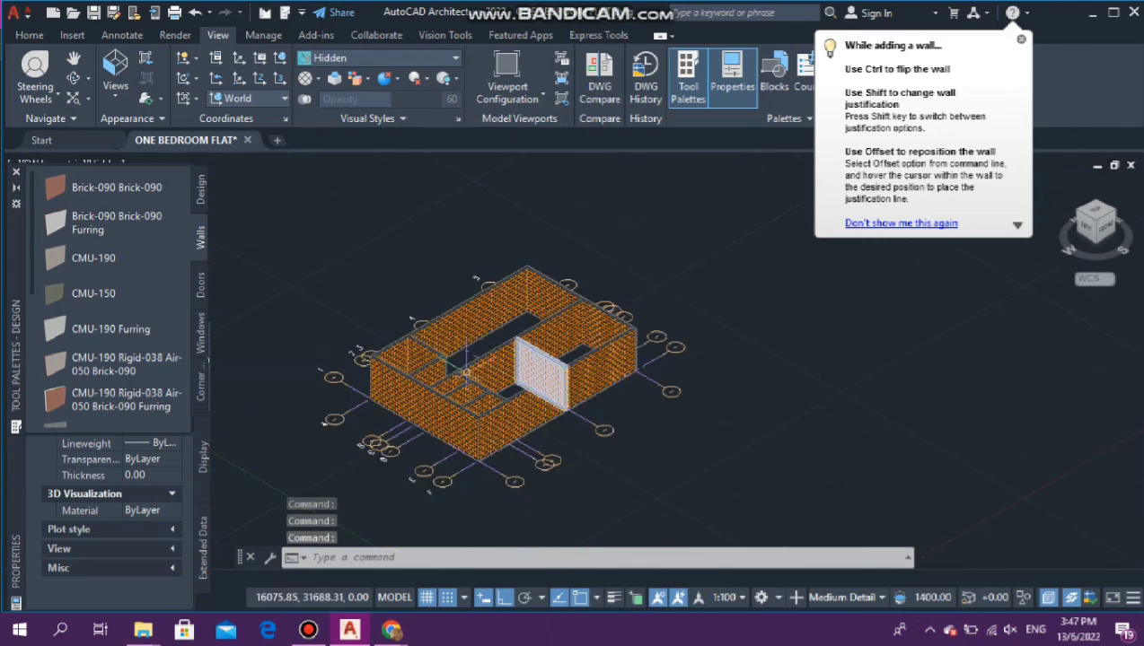